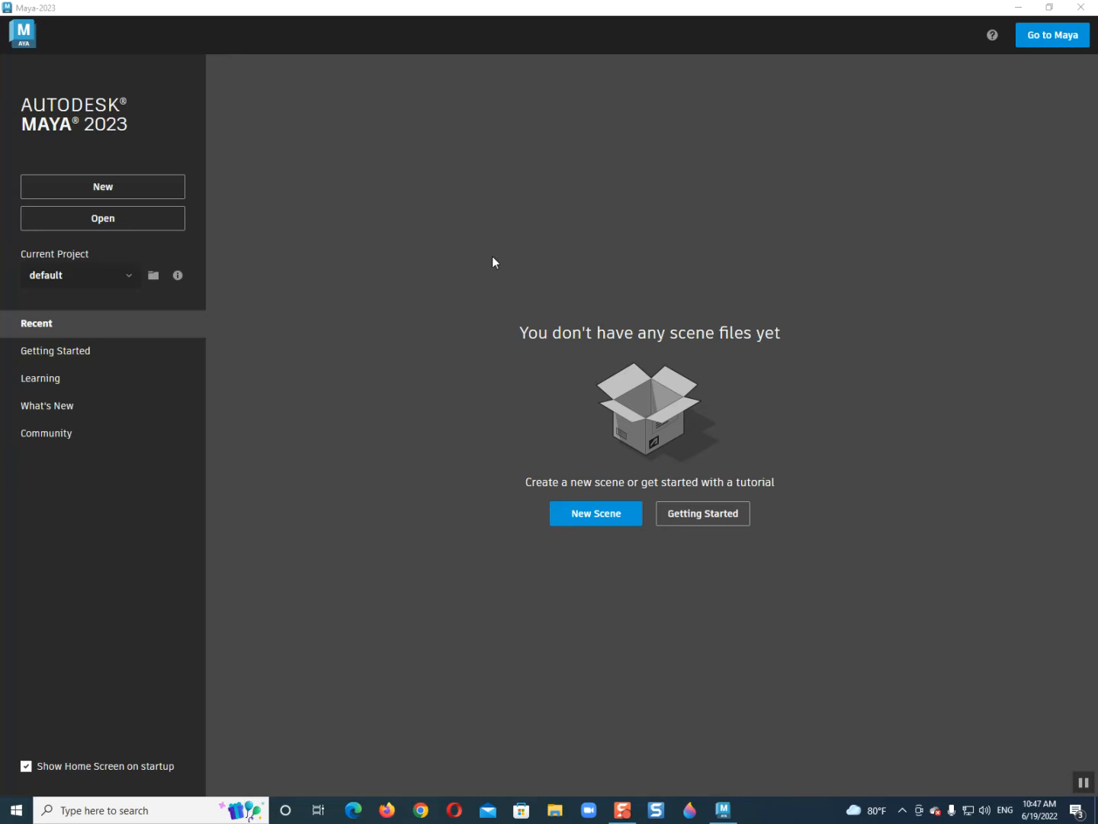
# - Start a new scene and create a polygon cylinder at the origin
pyautogui.click(568, 521)
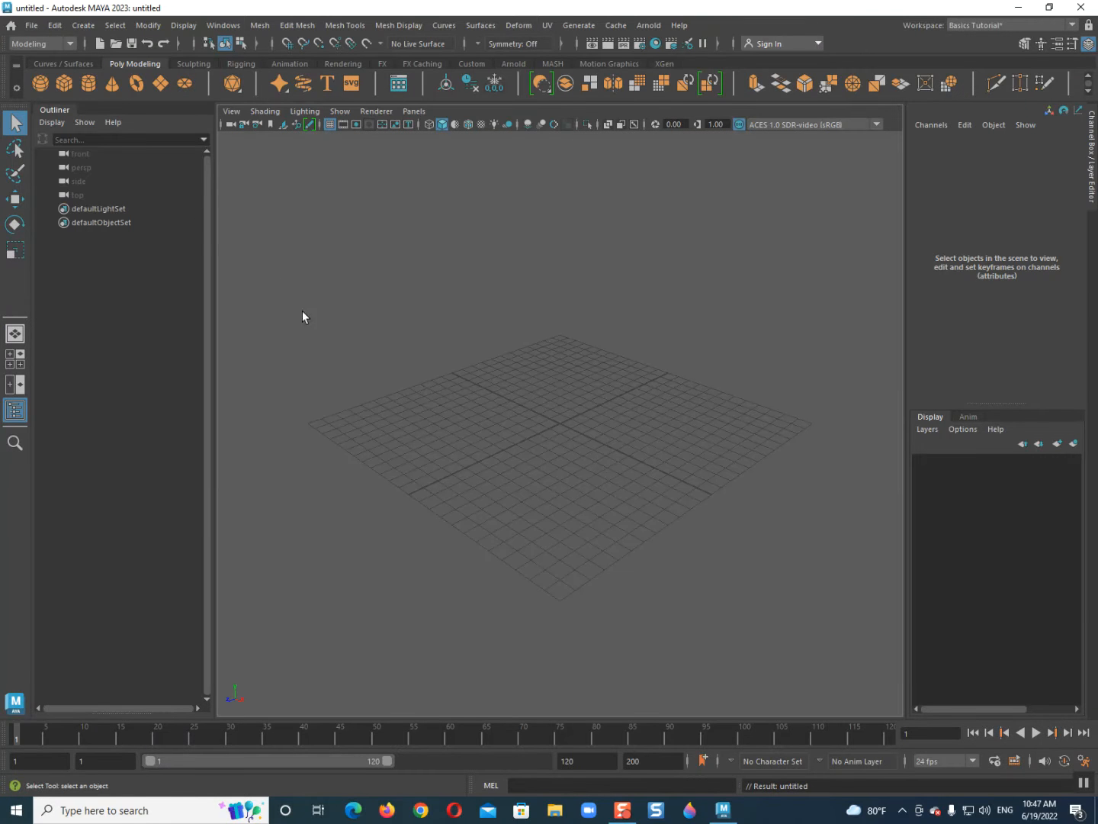
pyautogui.moveTo(420, 416); pyautogui.dragTo(532, 491)
pyautogui.keyDown('alt'); pyautogui.moveTo(438, 458); pyautogui.dragTo(446, 367); pyautogui.keyUp('alt')
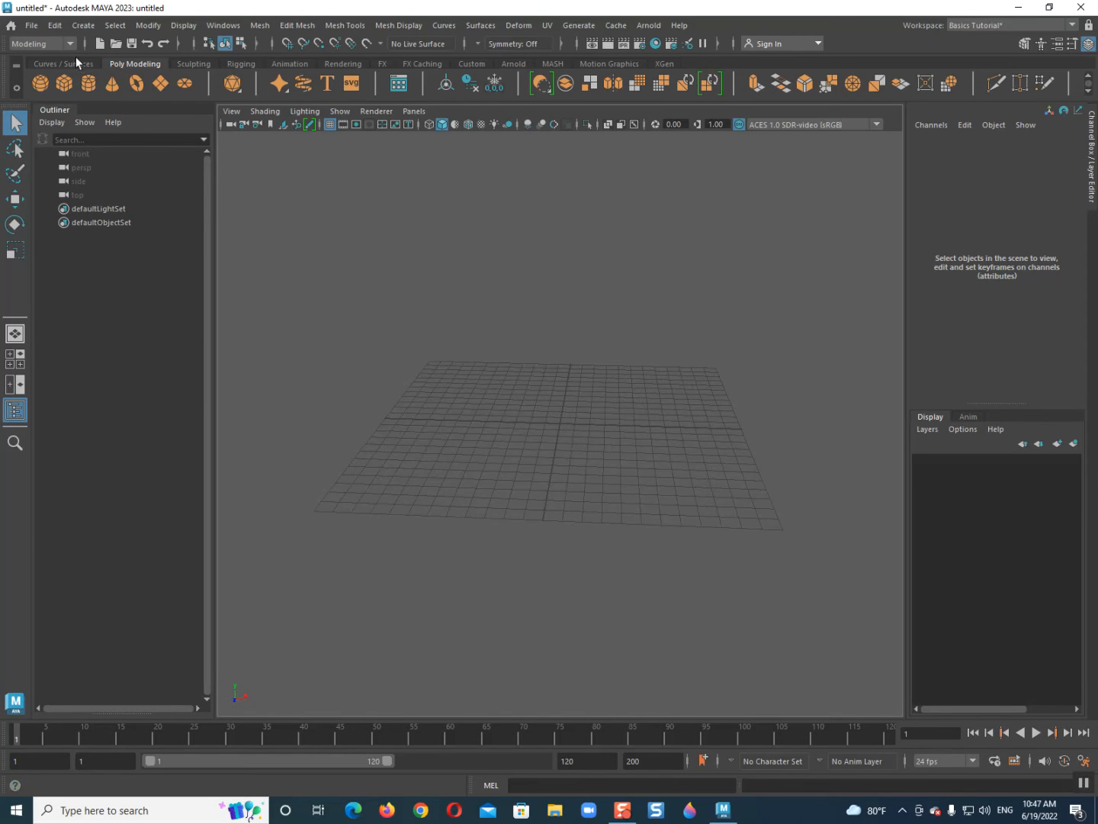
pyautogui.click(88, 82)
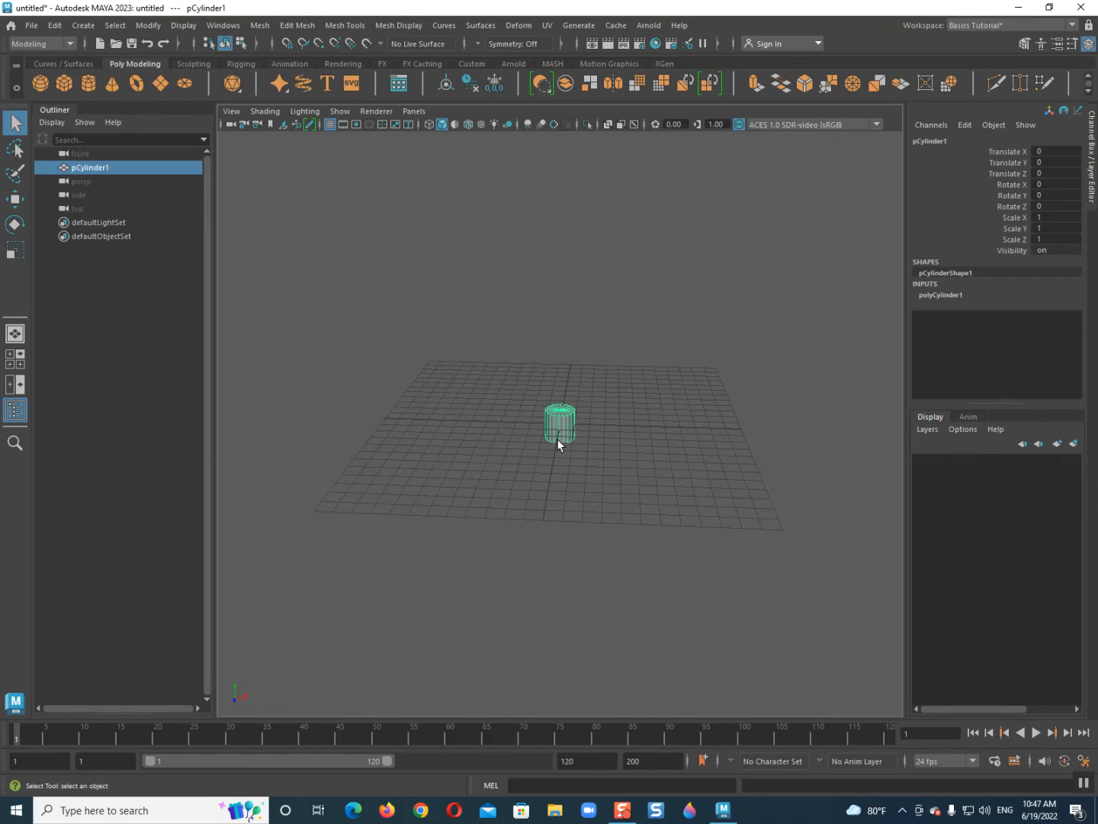
# - Raise the cylinder about 1 unit in Y in the front view so its base rests on the ground line
pyautogui.press('f')
pyautogui.moveTo(559, 439)
pyautogui.keyDown('alt'); pyautogui.mouseDown()
pyautogui.moveTo(561, 429)
pyautogui.moveTo(567, 452)
pyautogui.mouseUp(); pyautogui.keyUp('alt')
pyautogui.press('space')
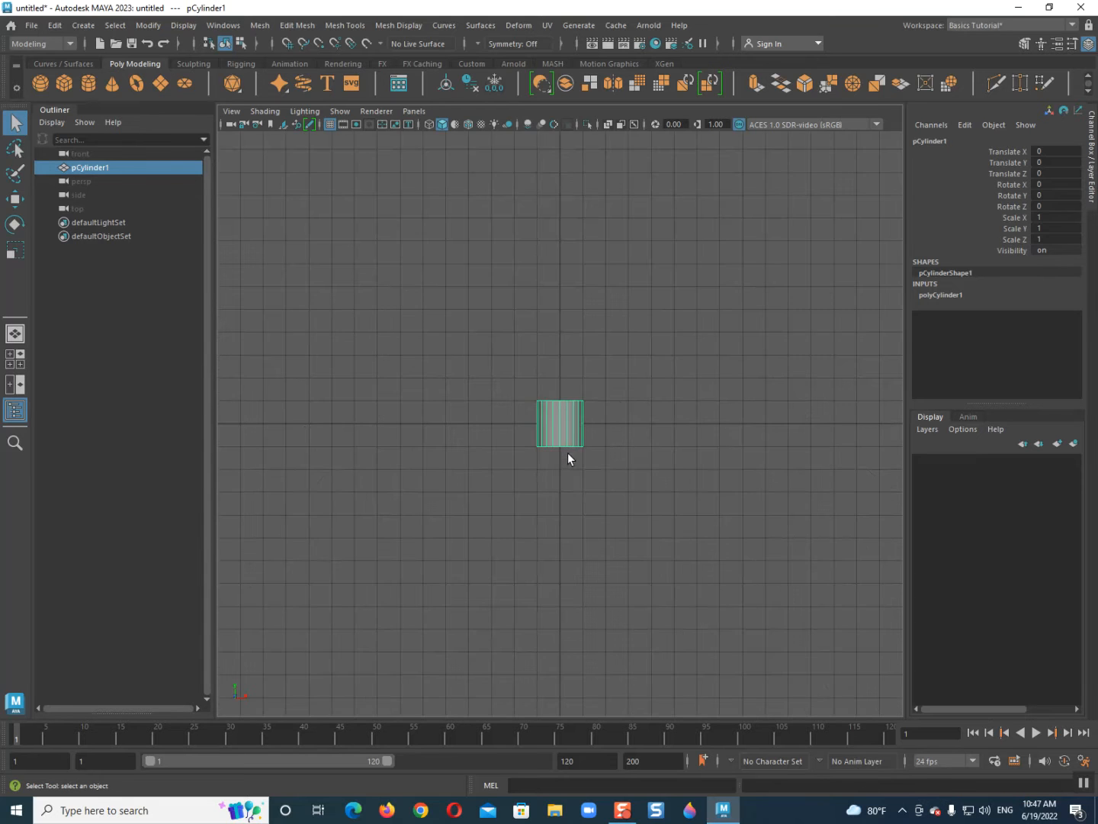
pyautogui.scroll(5, 546, 433)
pyautogui.scroll(3, 546, 434)
pyautogui.press('w')
pyautogui.moveTo(566, 356); pyautogui.dragTo(567, 280)
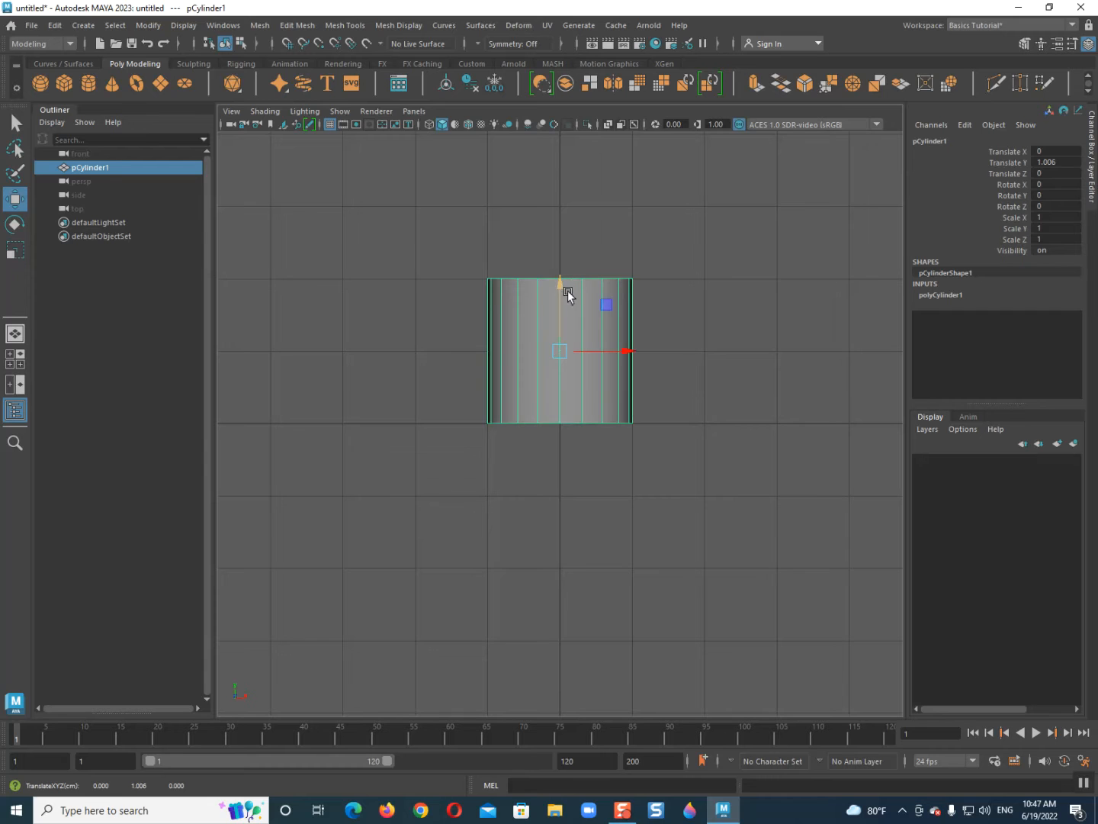
# - Taper the cylinder by scaling its bottom vertices to about 0.6 in X and Z, and return to object mode in perspective
pyautogui.moveTo(545, 315); pyautogui.dragTo(525, 311, button='right')
pyautogui.moveTo(456, 370); pyautogui.dragTo(820, 560)
pyautogui.press('r')
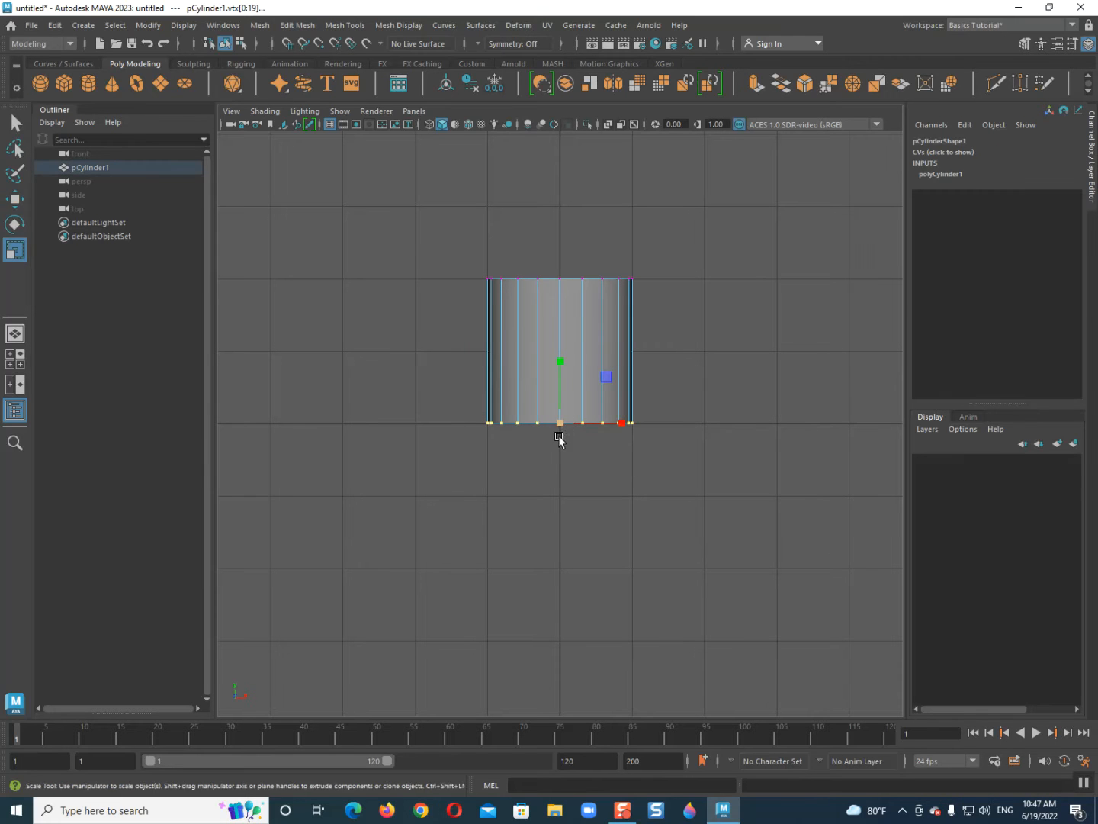
pyautogui.moveTo(557, 424); pyautogui.dragTo(514, 422)
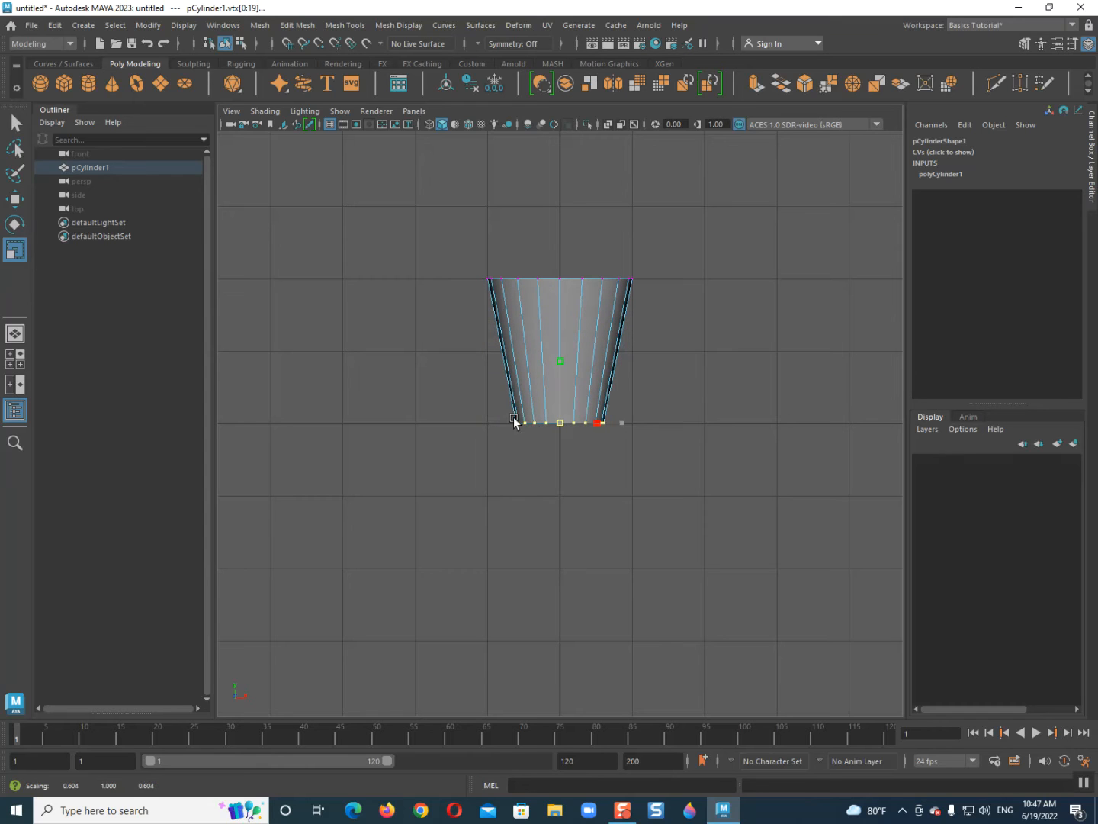
pyautogui.moveTo(568, 310); pyautogui.dragTo(568, 326, button='right')
pyautogui.press('space')
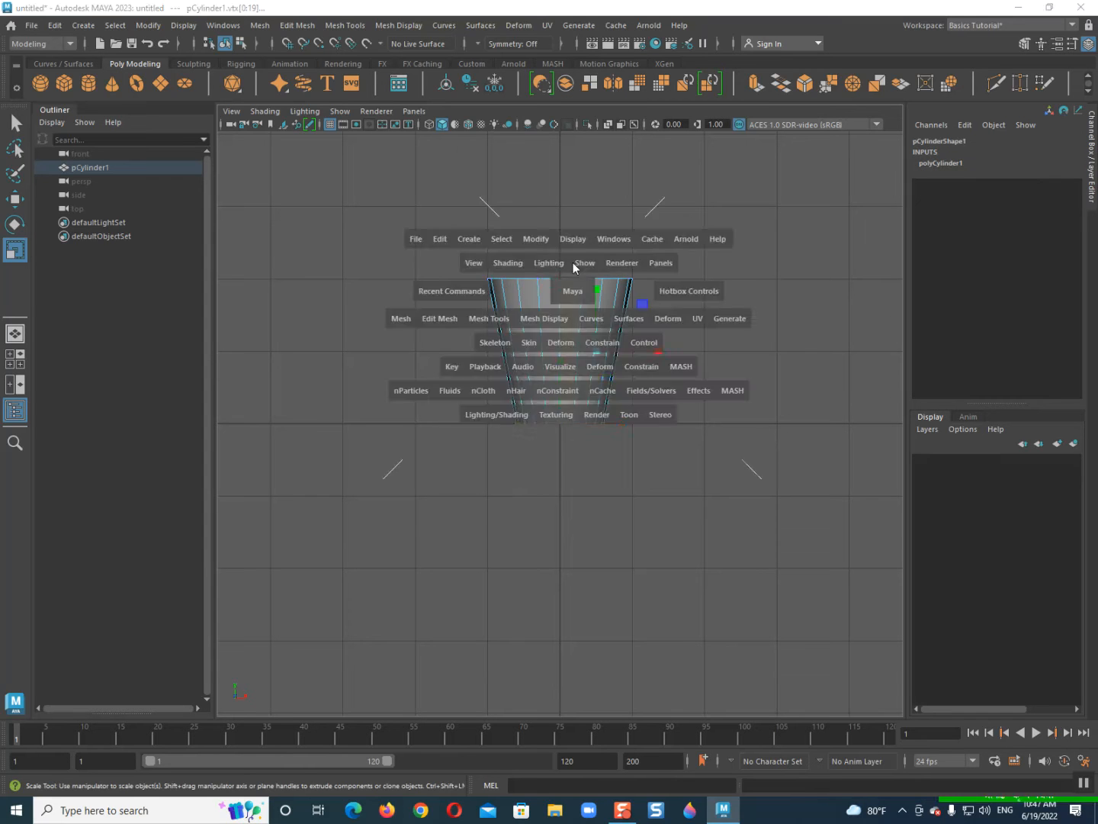
pyautogui.press('space')
pyautogui.moveTo(572, 364)
pyautogui.mouseDown()
pyautogui.moveTo(566, 311)
pyautogui.moveTo(570, 378)
pyautogui.mouseUp()
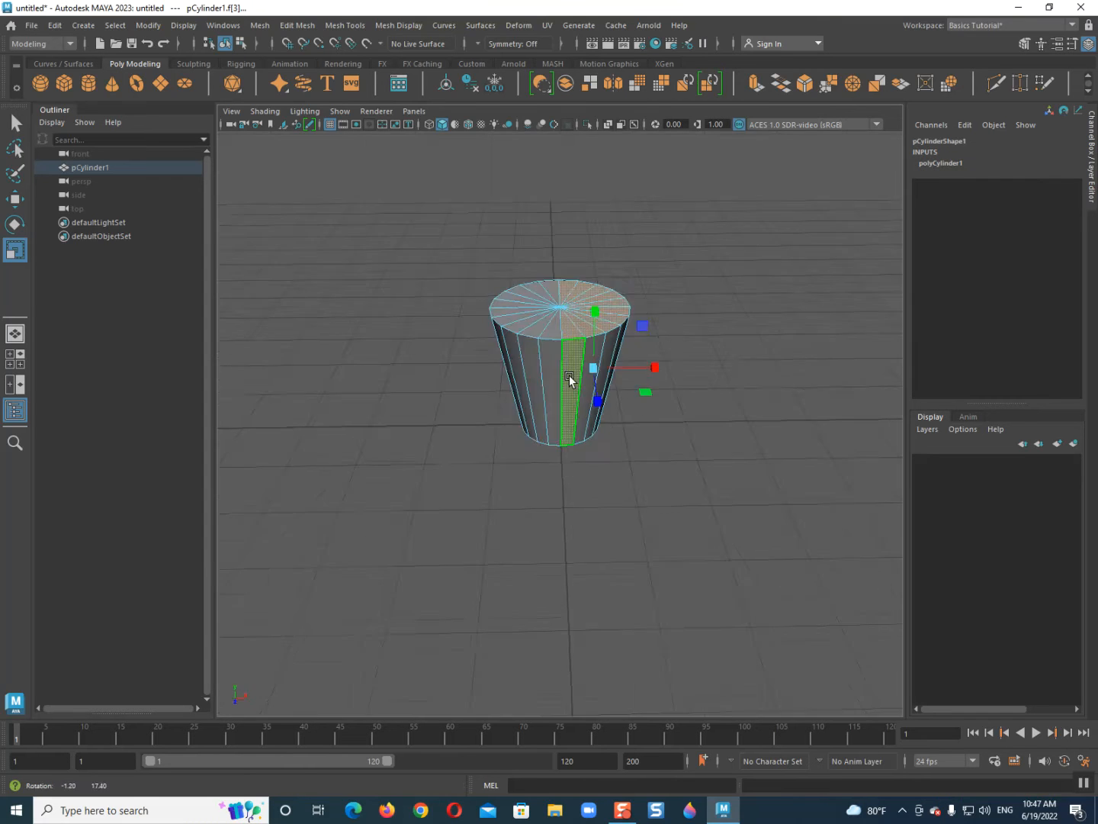
pyautogui.moveTo(554, 320); pyautogui.dragTo(572, 306, button='right')
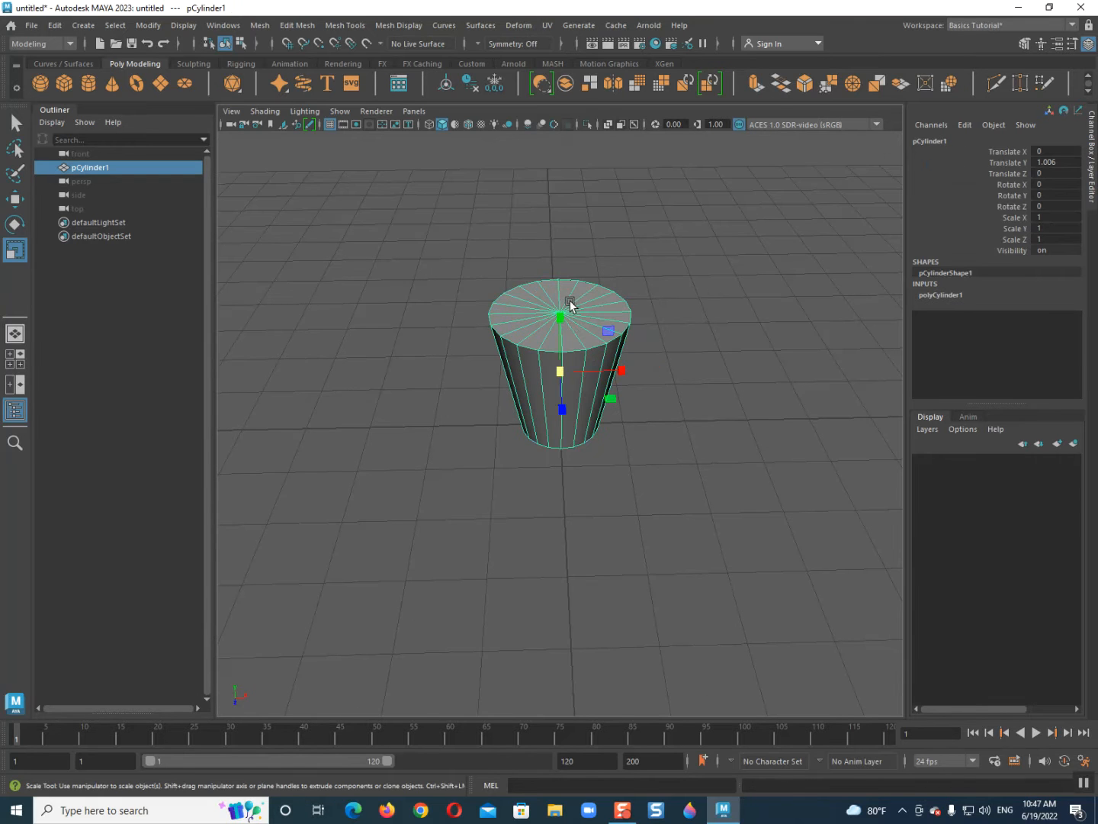
# - Delete the cylinder's top cap faces by converting the top centre vertex selection to faces, leaving an open cup
pyautogui.scroll(3, 584, 336)
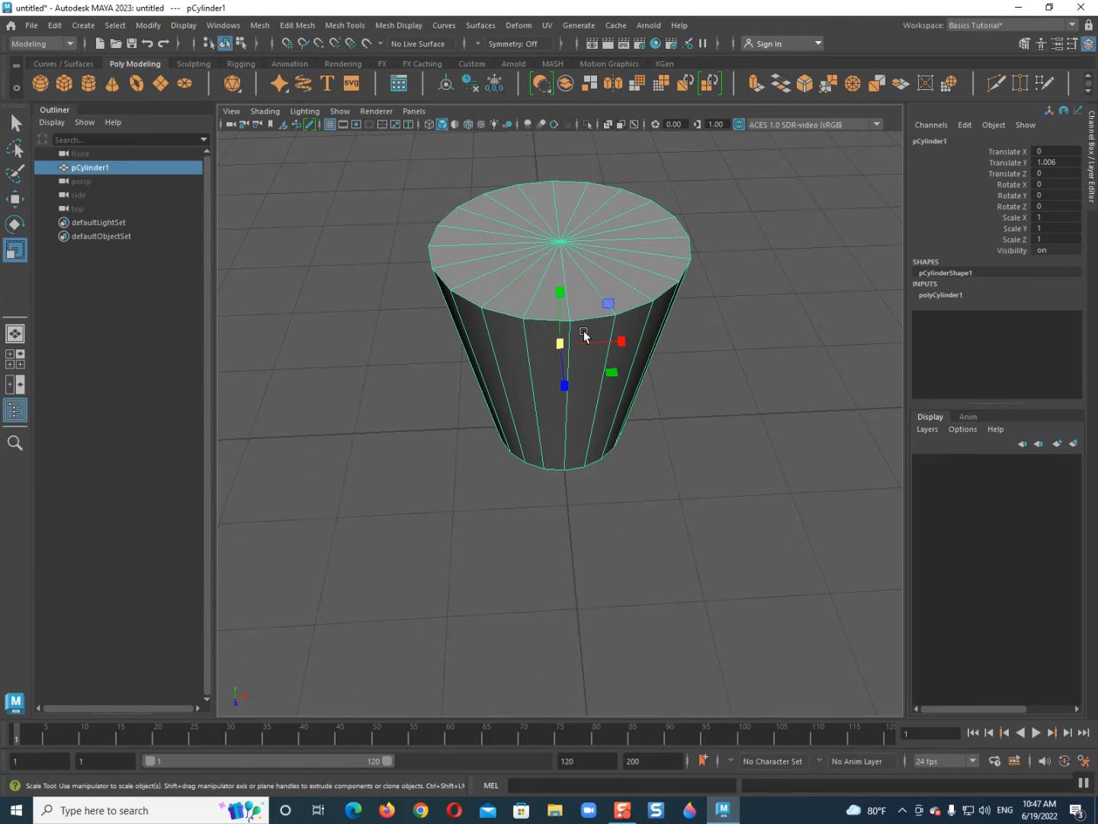
pyautogui.keyDown('alt'); pyautogui.moveTo(577, 403); pyautogui.dragTo(576, 369); pyautogui.keyUp('alt')
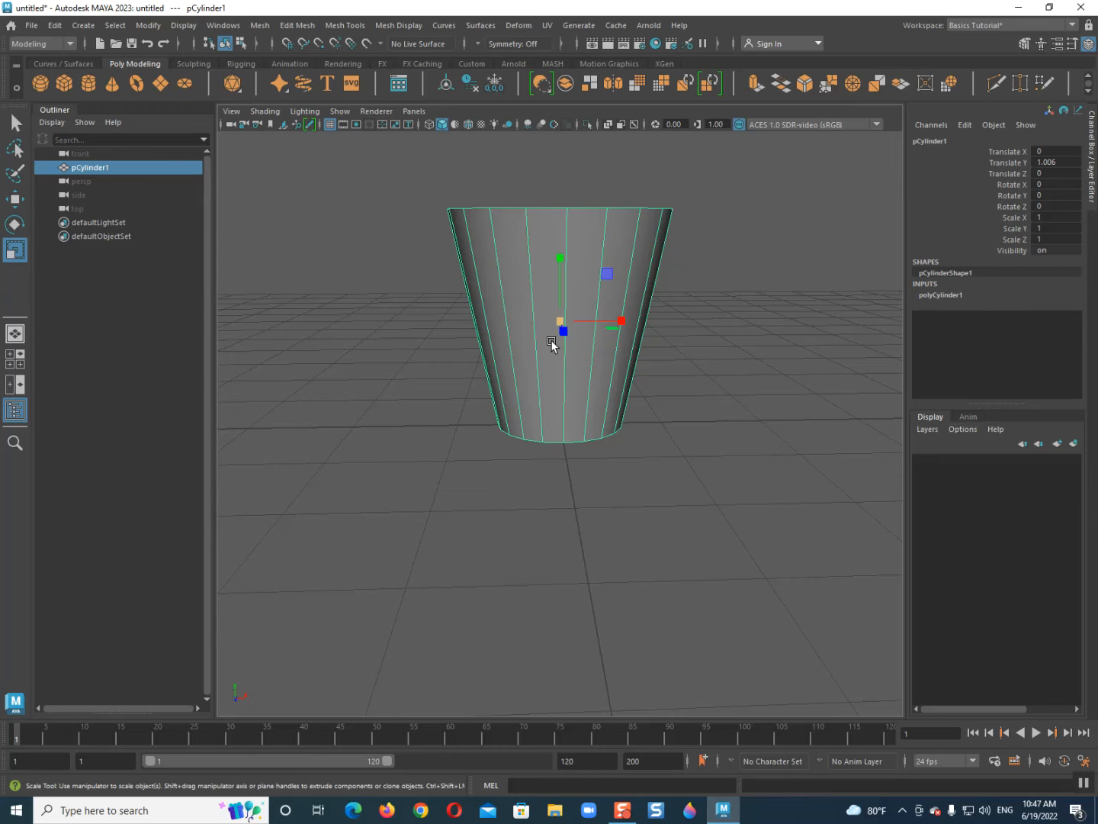
pyautogui.keyDown('alt'); pyautogui.moveTo(521, 340); pyautogui.dragTo(552, 277); pyautogui.keyUp('alt')
pyautogui.moveTo(552, 276); pyautogui.dragTo(553, 298, button='right')
pyautogui.click(549, 273)
pyautogui.moveTo(552, 229); pyautogui.dragTo(488, 229, button='right')
pyautogui.click(559, 224)
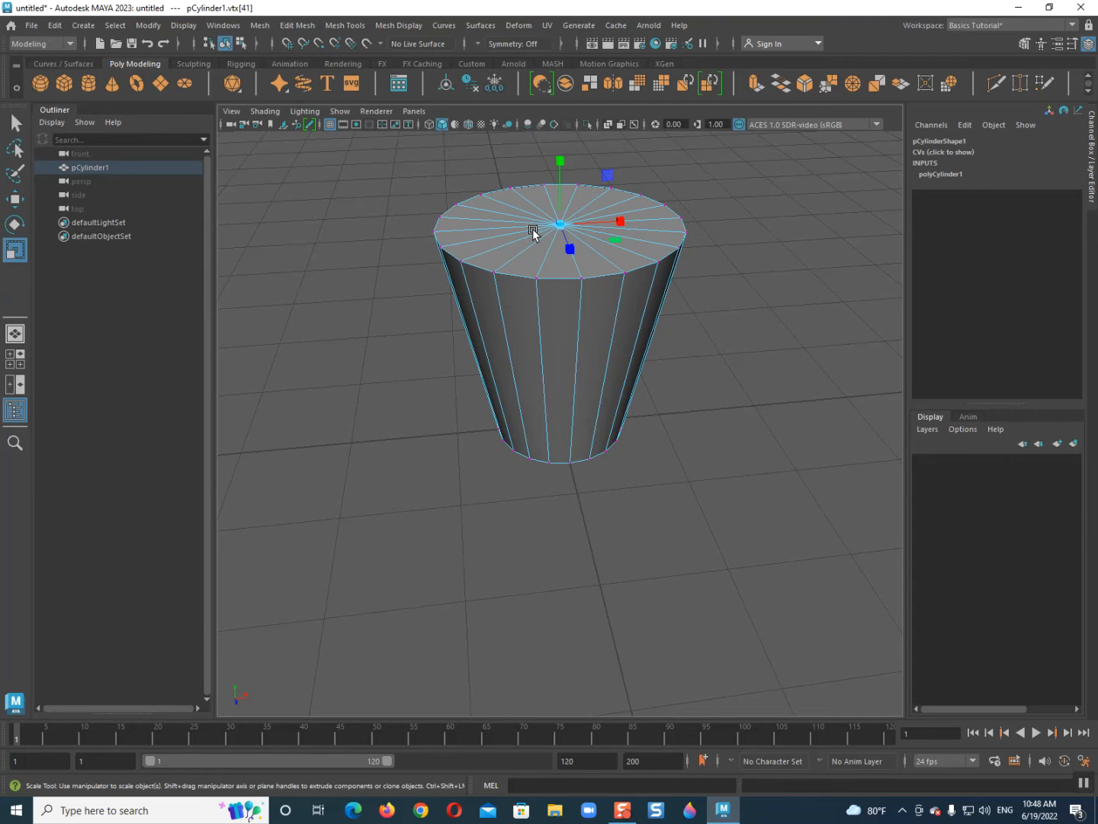
pyautogui.keyDown('ctrl'); pyautogui.moveTo(523, 221); pyautogui.dragTo(525, 305, button='right'); pyautogui.keyUp('ctrl')
pyautogui.press('Delete')
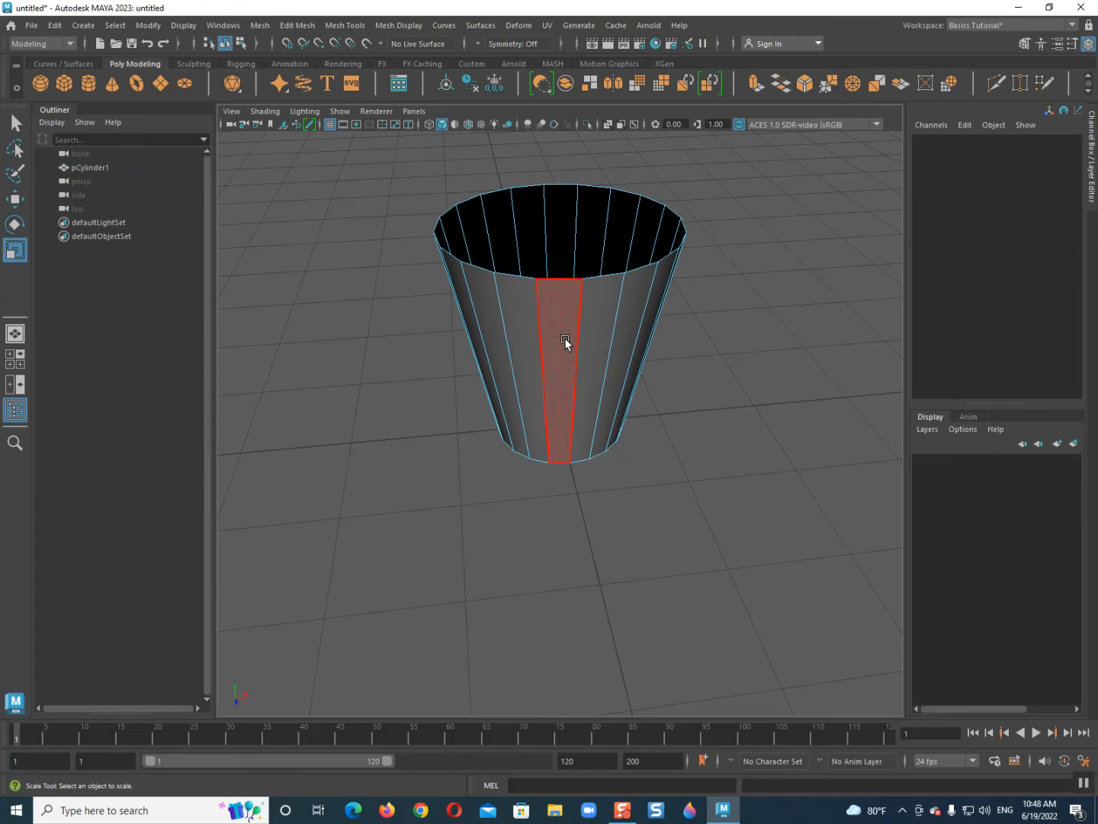
# - Insert one edge loop just below the cup's rim and another just above its base, using relative distance from edge
pyautogui.scroll(-3, 564, 367)
pyautogui.keyDown('alt'); pyautogui.moveTo(560, 392); pyautogui.dragTo(635, 370); pyautogui.keyUp('alt')
pyautogui.moveTo(527, 319); pyautogui.dragTo(346, 162, button='right')
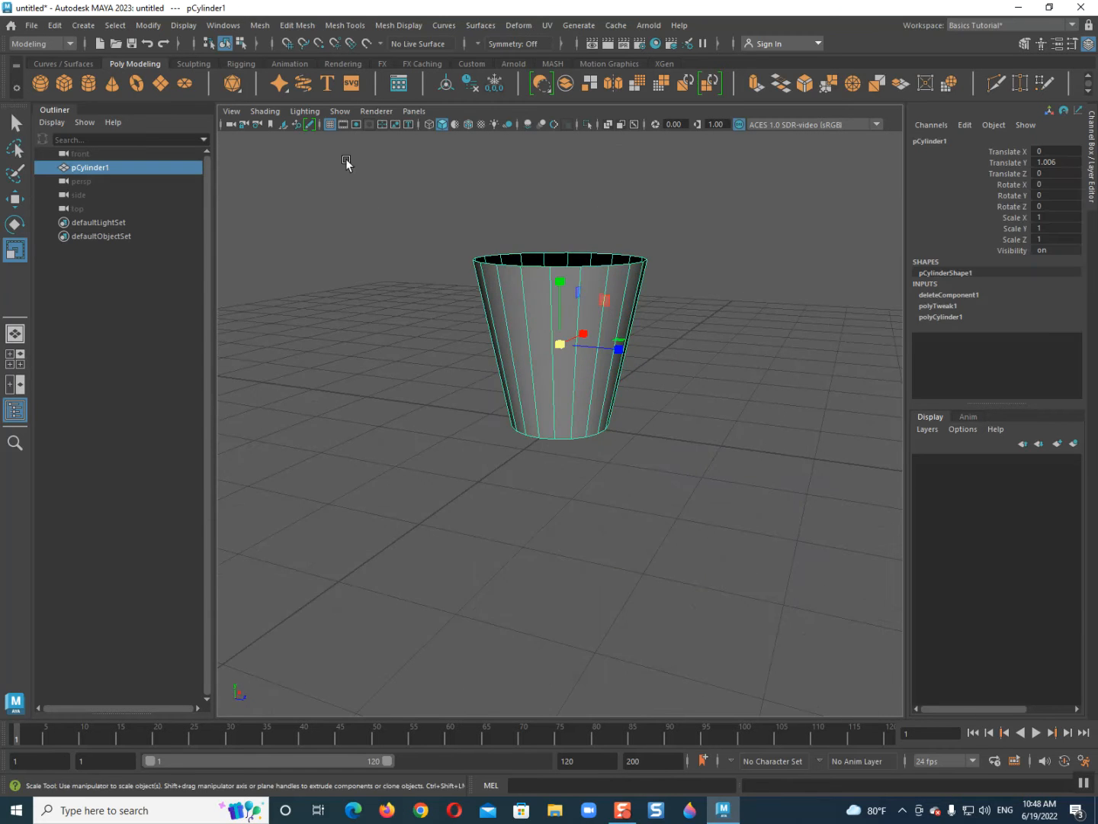
pyautogui.click(347, 24)
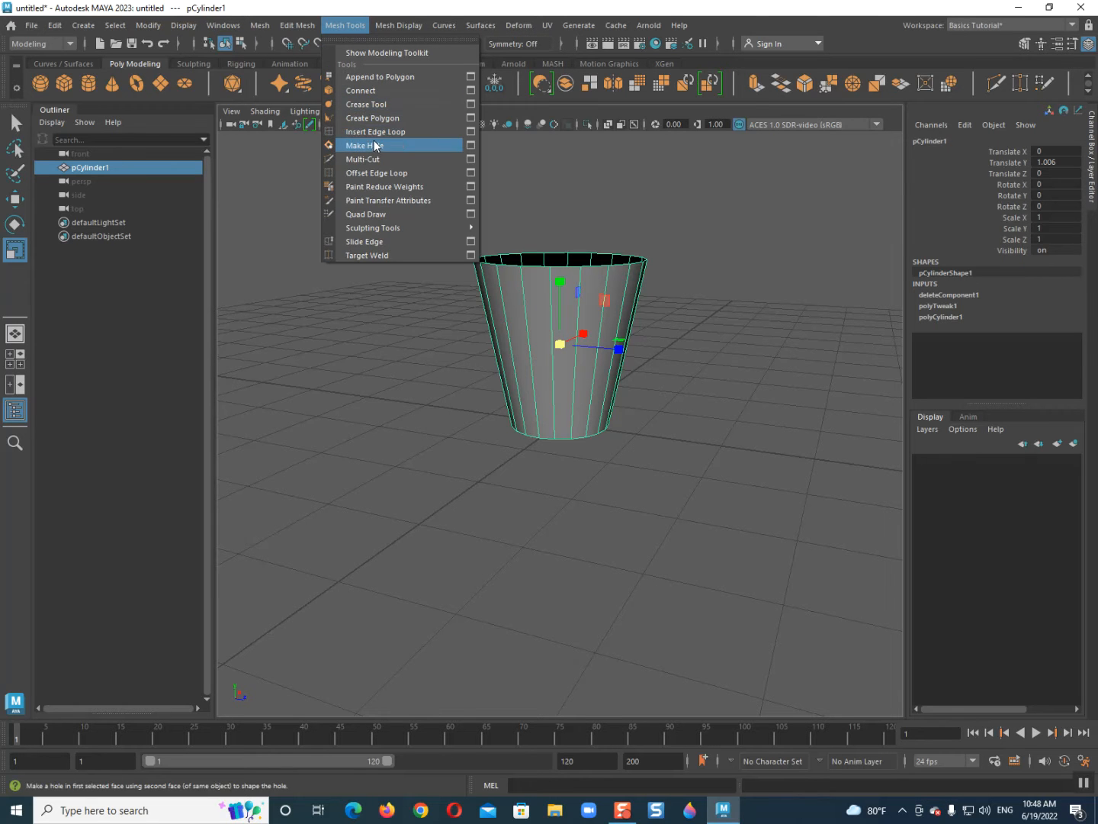
pyautogui.click(458, 133)
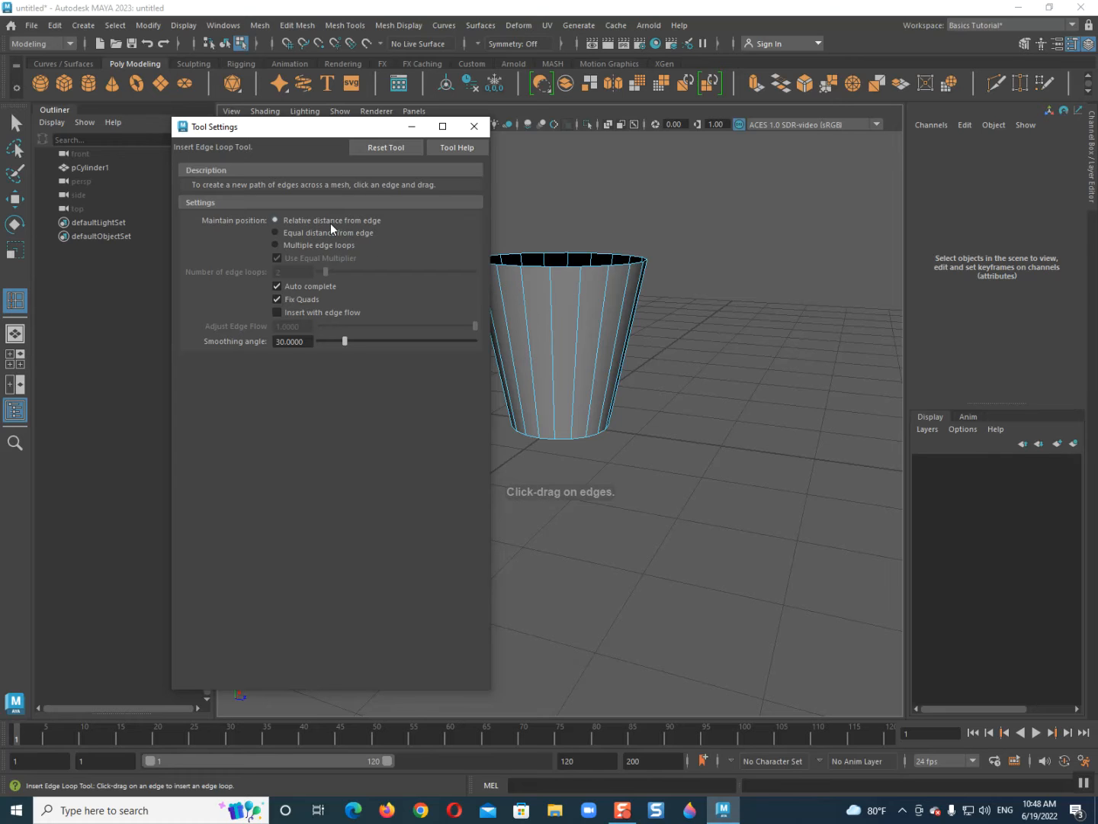
pyautogui.scroll(4, 570, 299)
pyautogui.scroll(-2, 552, 287)
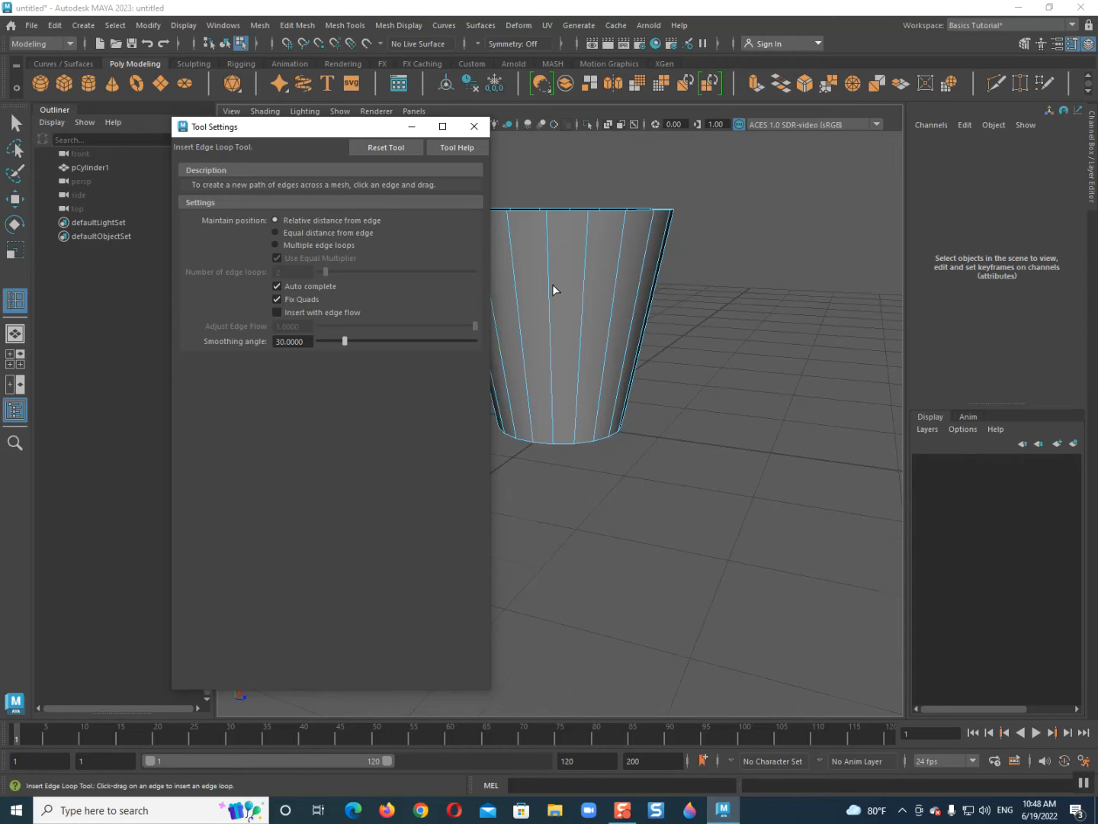
pyautogui.click(546, 225)
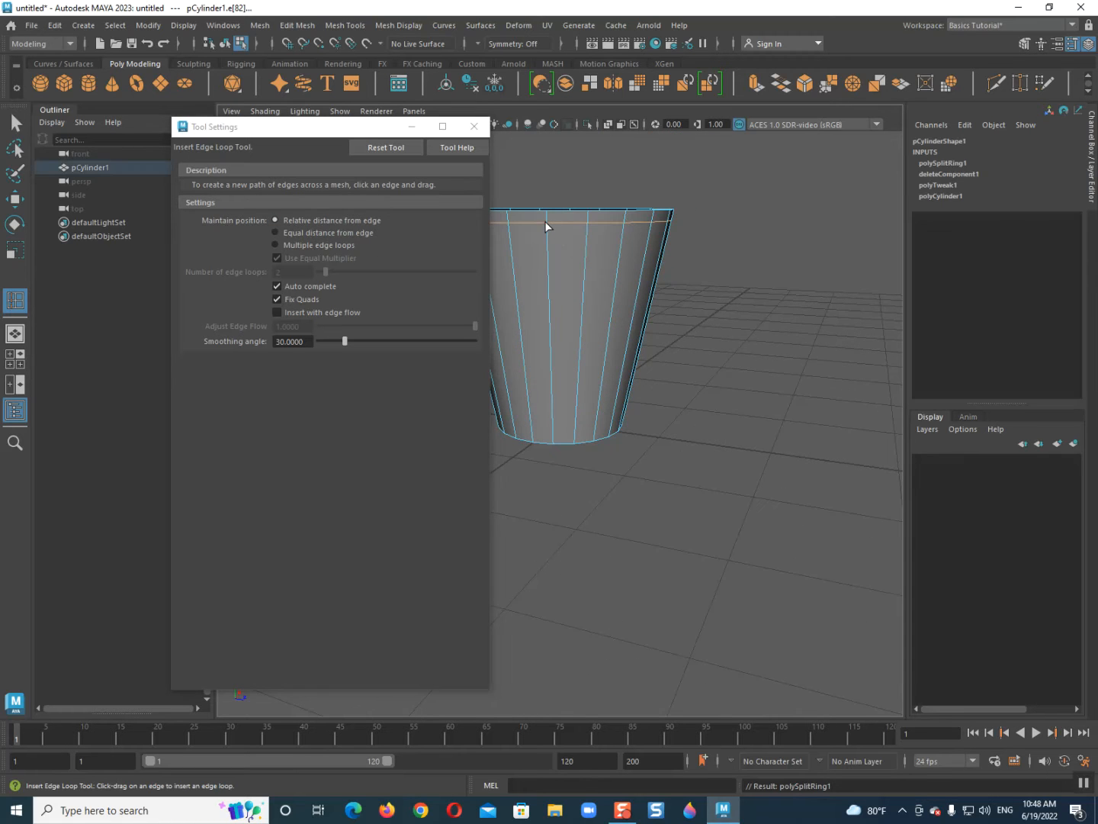
pyautogui.click(549, 430)
pyautogui.keyDown('alt'); pyautogui.moveTo(556, 431); pyautogui.dragTo(629, 432); pyautogui.keyUp('alt')
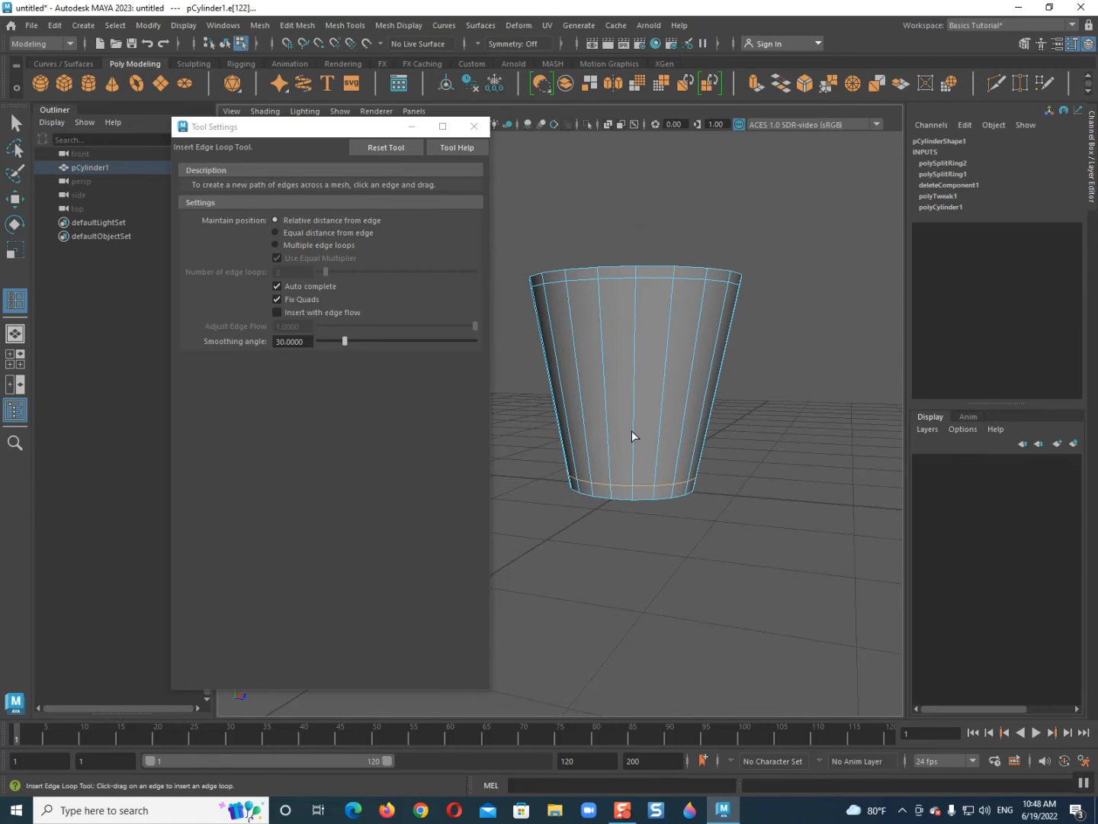
pyautogui.click(473, 127)
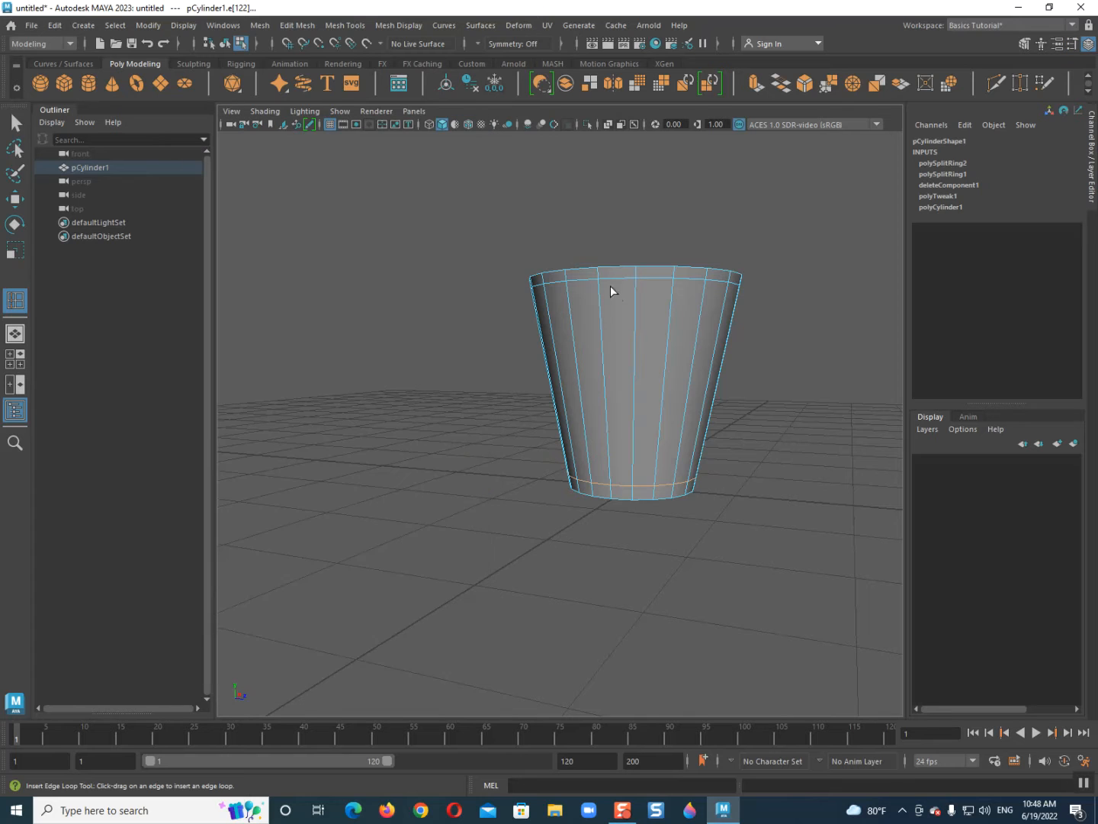
# - Try to bevel all the edges along the cup's bottom with a fraction of 0.5 and one segment
pyautogui.press('q')
pyautogui.click(648, 350)
pyautogui.moveTo(645, 355); pyautogui.dragTo(635, 326, button='right')
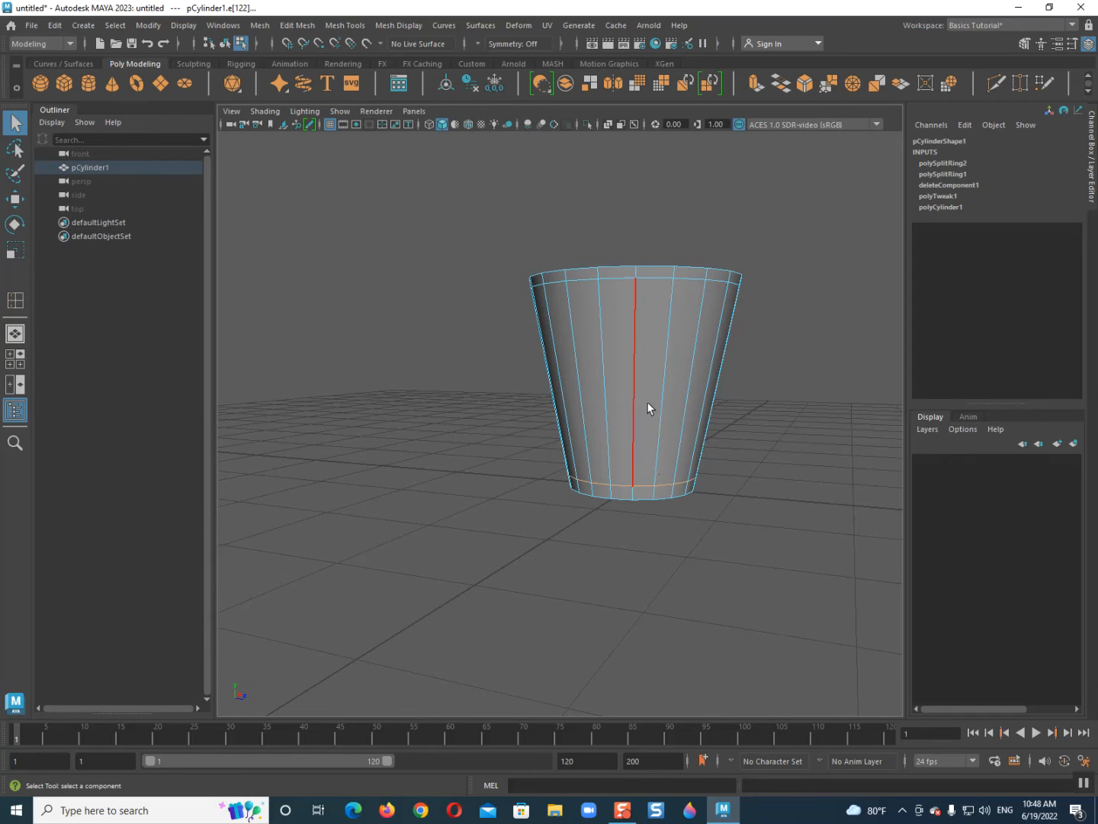
pyautogui.click(642, 500)
pyautogui.press('space')
pyautogui.press('space')
pyautogui.moveTo(496, 423); pyautogui.dragTo(566, 447)
pyautogui.press('f')
pyautogui.moveTo(426, 413); pyautogui.dragTo(735, 408)
pyautogui.scroll(2, 500, 476)
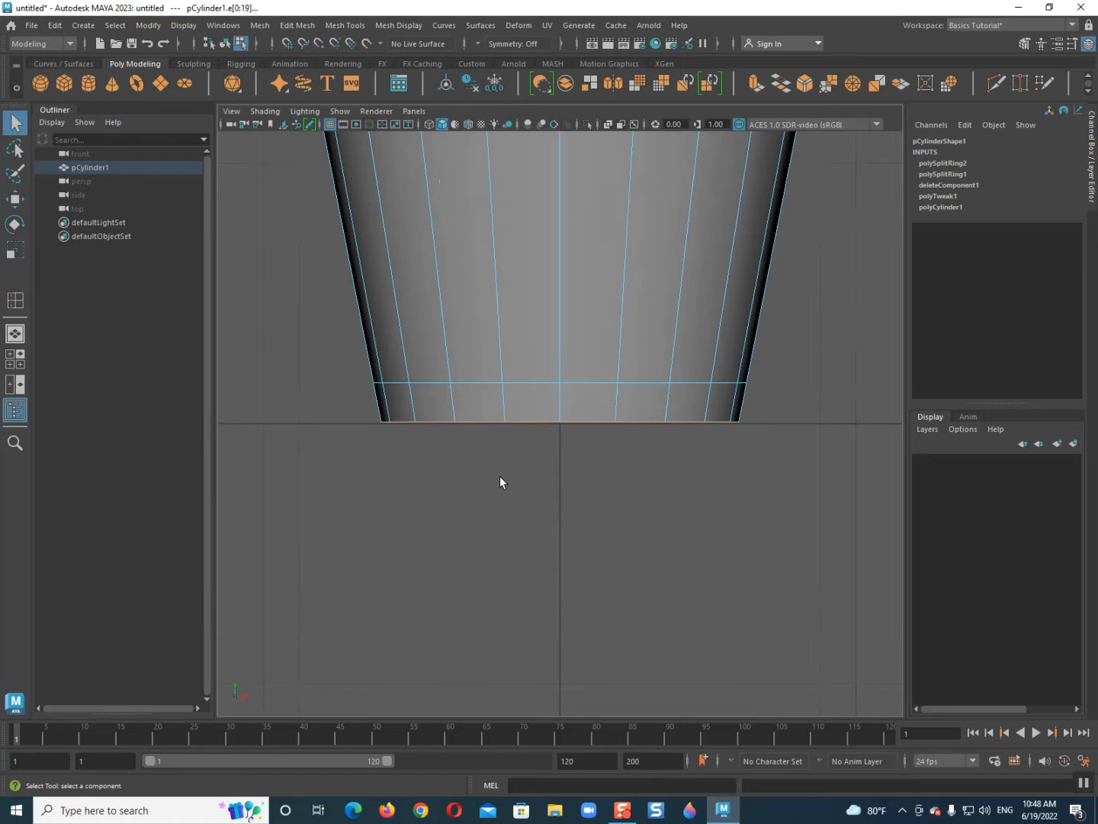
pyautogui.click(811, 81)
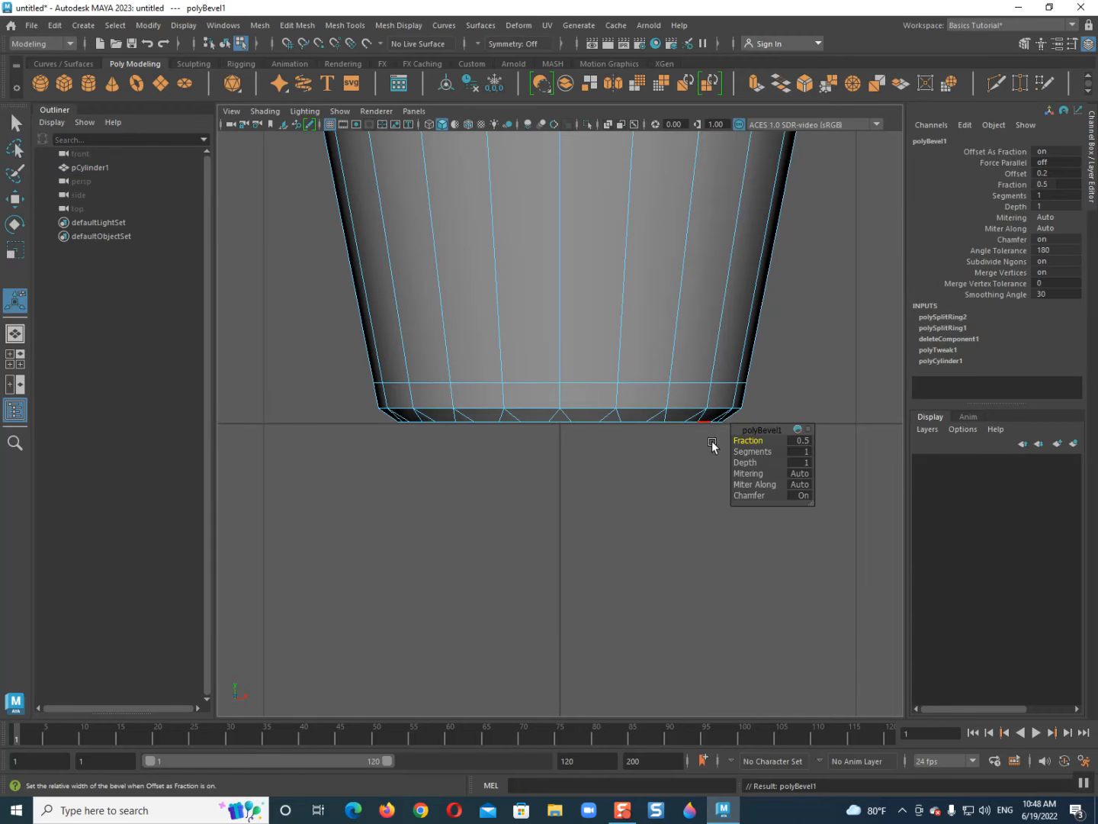
pyautogui.moveTo(751, 440); pyautogui.dragTo(762, 450)
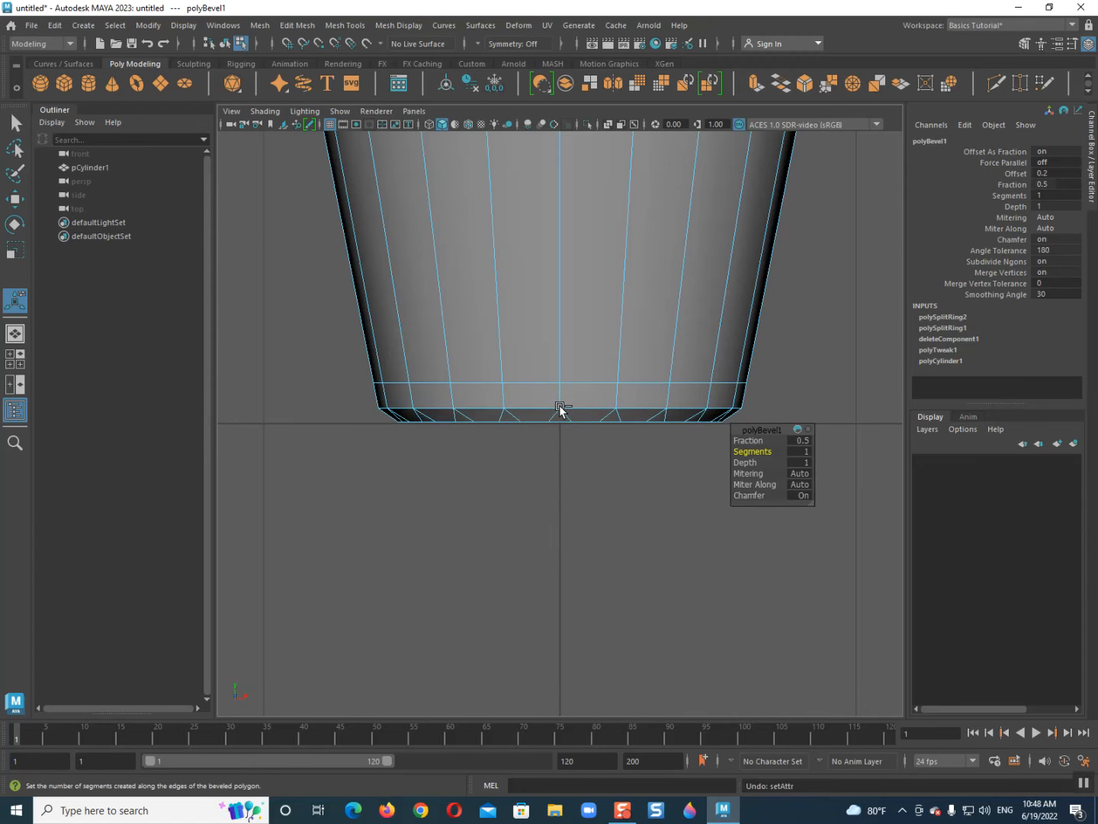
pyautogui.hotkey('ctrl', 'z')
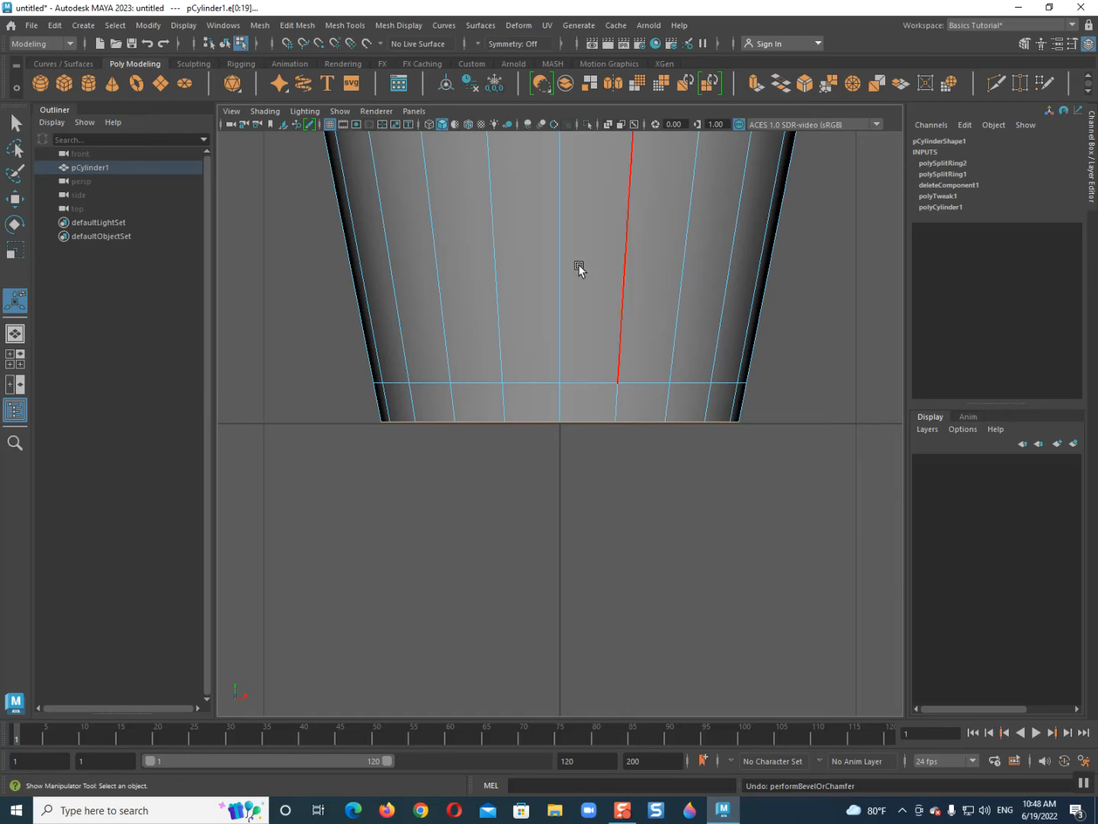
# - Delete the radial edges of the cup's bottom cap so that it becomes a single face
pyautogui.press('space')
pyautogui.moveTo(546, 317); pyautogui.dragTo(557, 246)
pyautogui.keyDown('alt'); pyautogui.moveTo(579, 513); pyautogui.dragTo(613, 435); pyautogui.keyUp('alt')
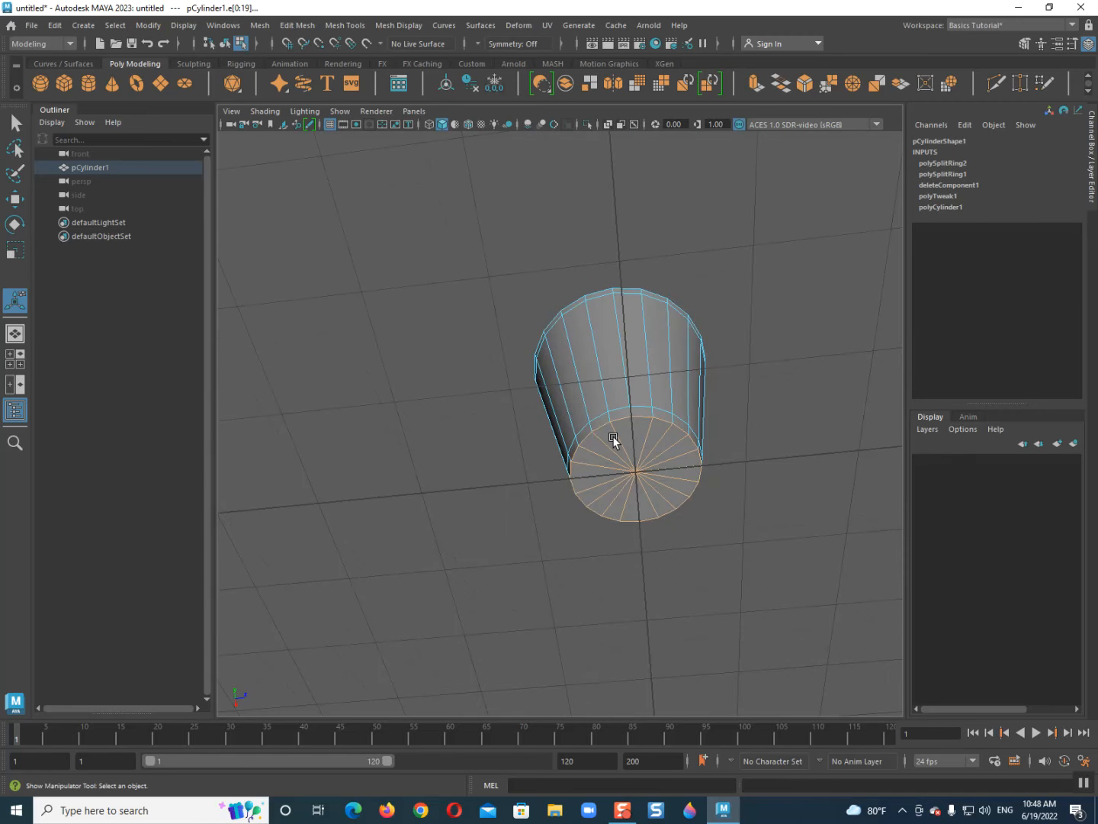
pyautogui.scroll(3, 610, 450)
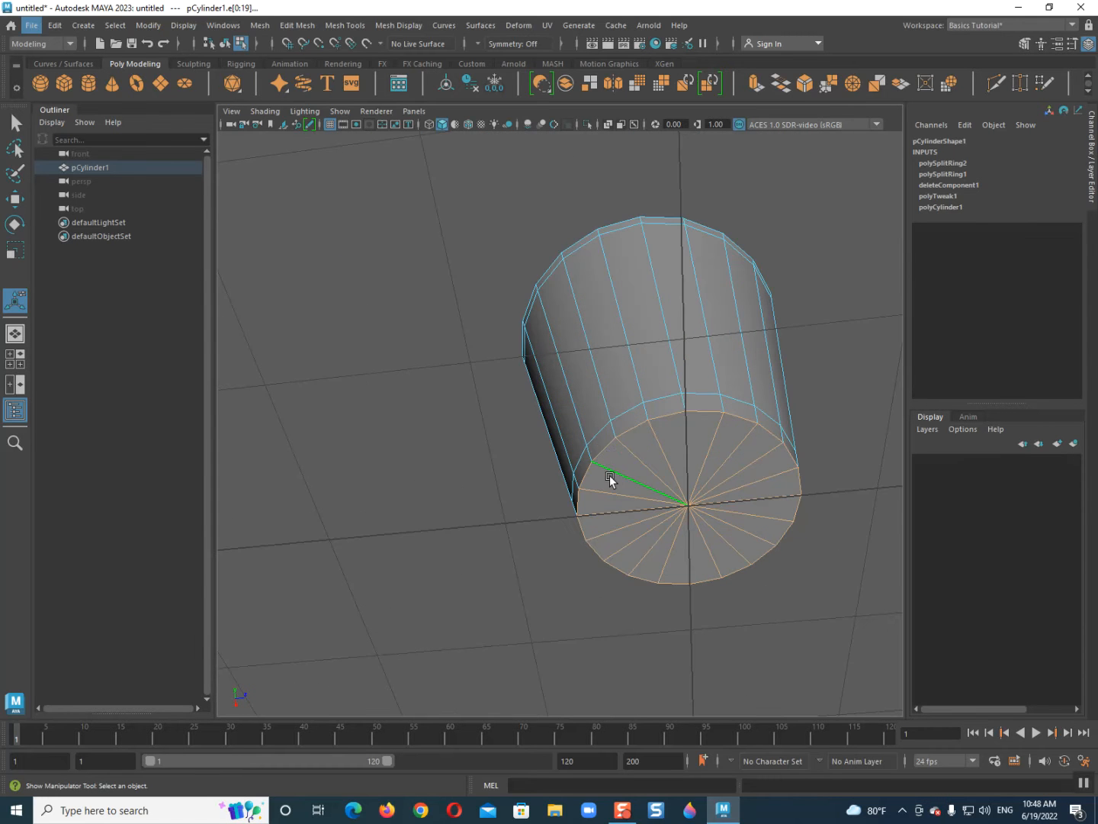
pyautogui.click(609, 475)
pyautogui.press('space')
pyautogui.moveTo(643, 488); pyautogui.dragTo(573, 486)
pyautogui.scroll(5, 564, 423)
pyautogui.scroll(4, 563, 421)
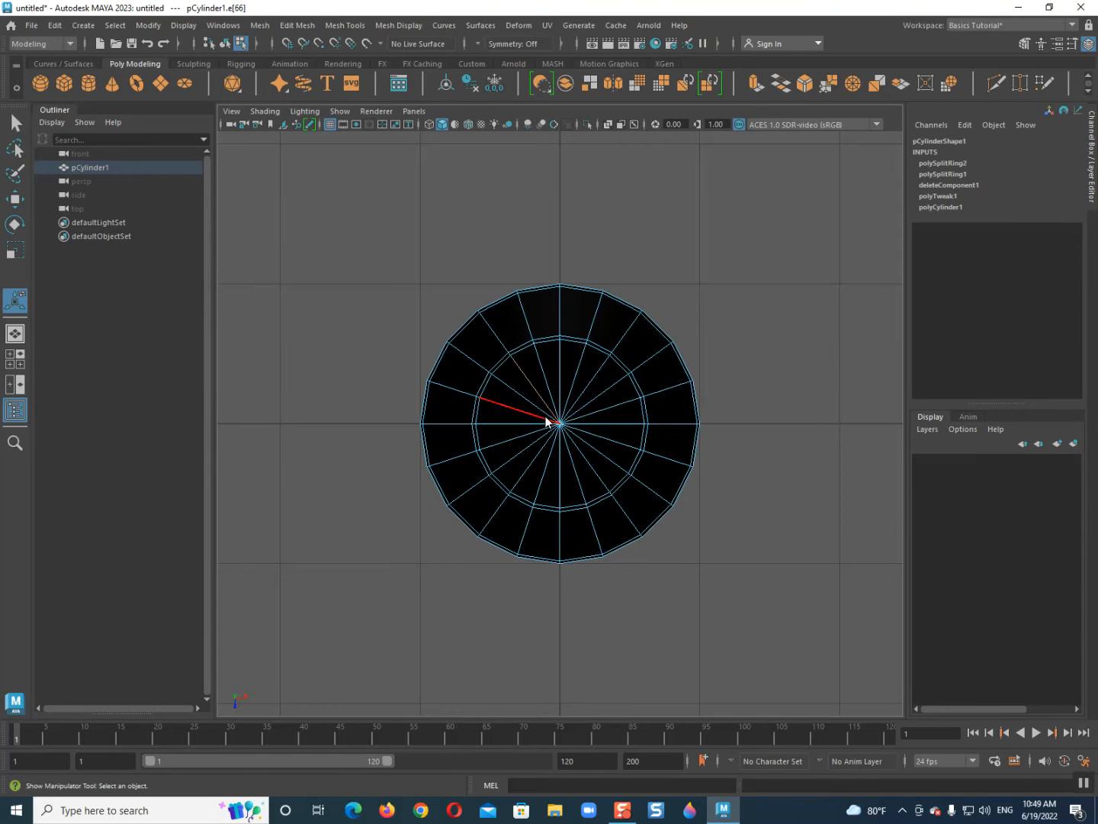
pyautogui.rightClick(545, 413)
pyautogui.rightClick(542, 415)
pyautogui.rightClick(540, 414)
pyautogui.moveTo(540, 416); pyautogui.dragTo(541, 375, button='right')
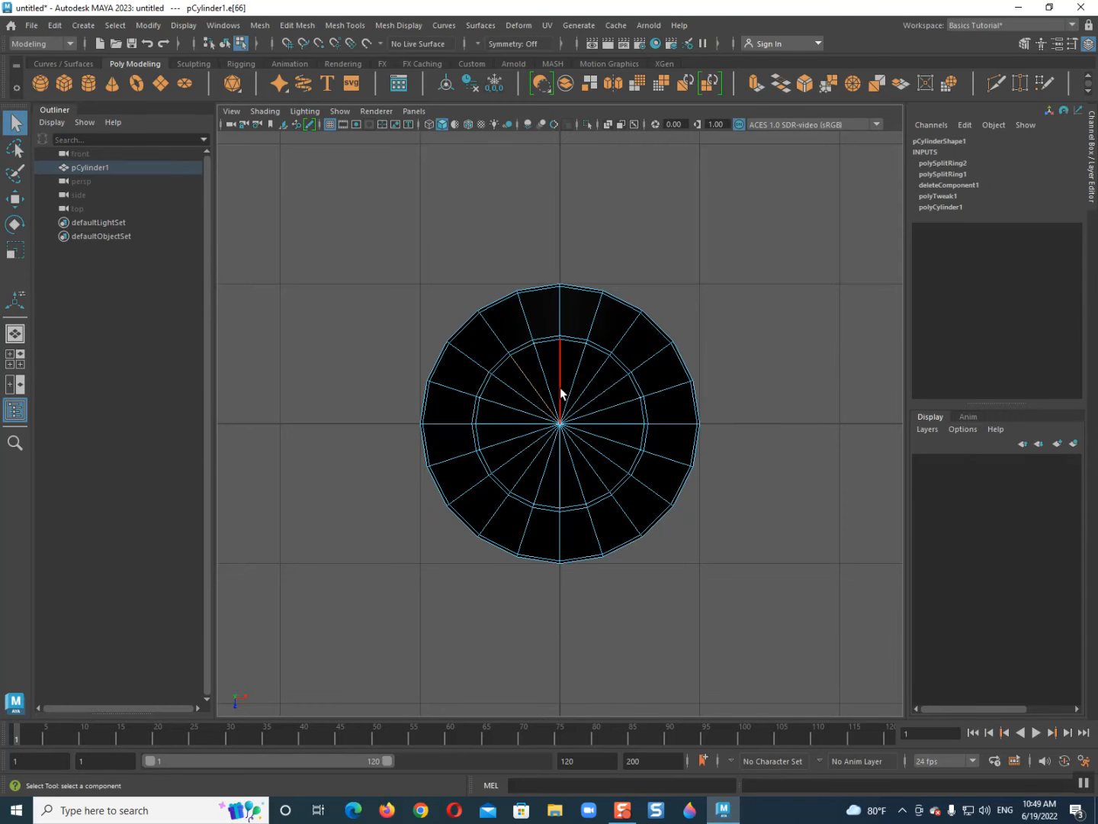
pyautogui.moveTo(543, 395)
pyautogui.mouseDown()
pyautogui.moveTo(585, 459)
pyautogui.moveTo(560, 388)
pyautogui.mouseUp()
pyautogui.press('Delete')
pyautogui.press('space')
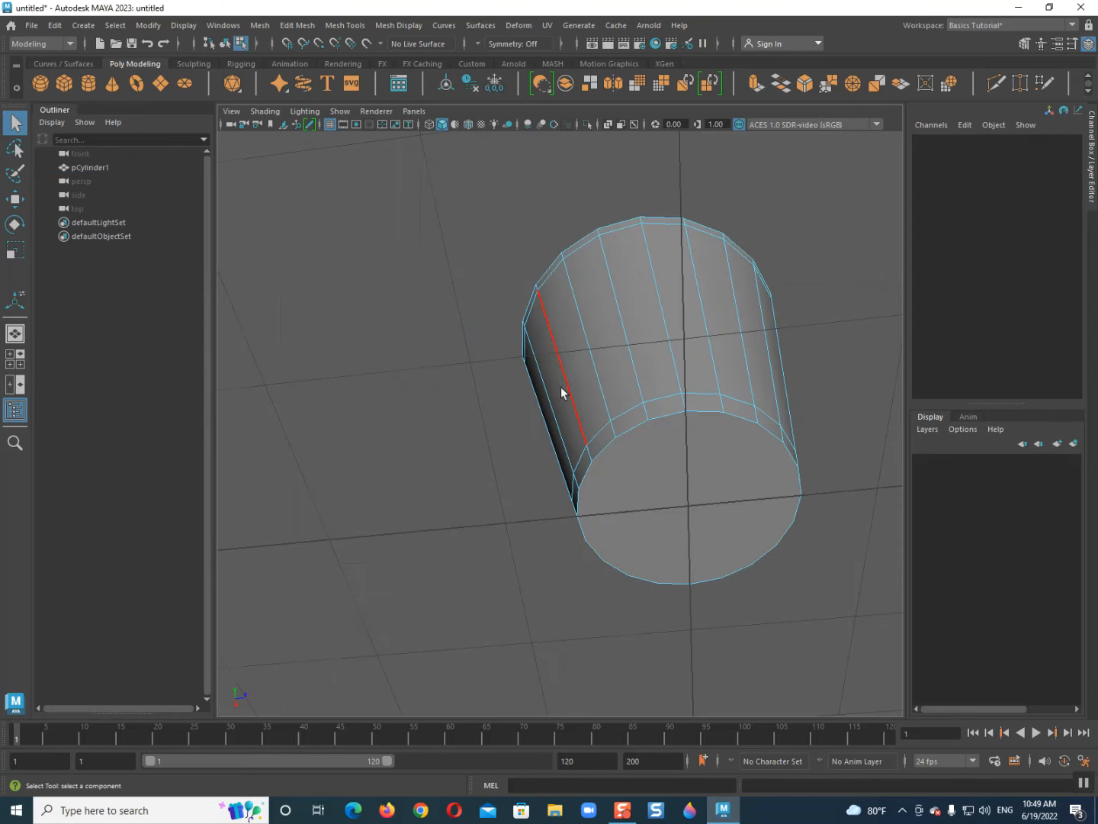
# - Bevel the edge ring around the cup's base with a fraction of 0.8 and 3 segments
pyautogui.press('space')
pyautogui.click(632, 434)
pyautogui.press('space')
pyautogui.moveTo(628, 450); pyautogui.dragTo(619, 460)
pyautogui.moveTo(353, 400); pyautogui.dragTo(840, 497)
pyautogui.keyDown('ctrl'); pyautogui.moveTo(762, 415); pyautogui.dragTo(353, 403); pyautogui.keyUp('ctrl')
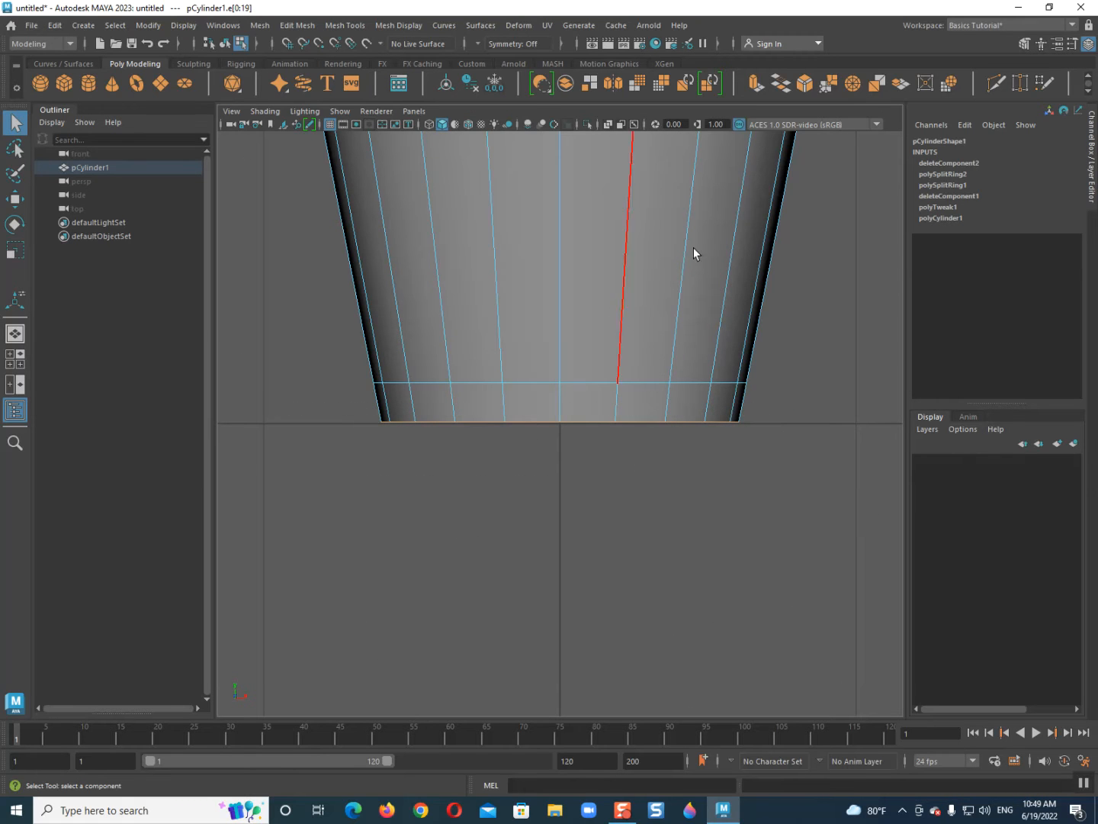
pyautogui.hotkey('ctrl', 'b')
pyautogui.click(744, 454)
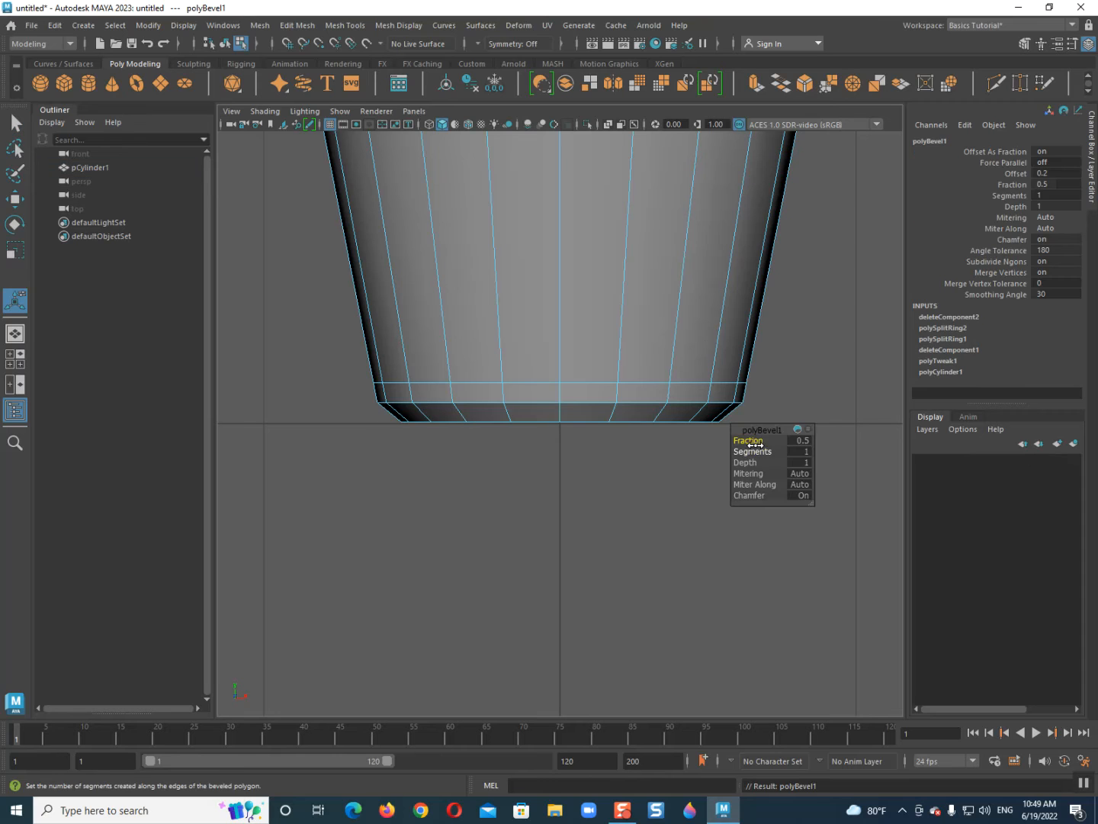
pyautogui.moveTo(747, 450); pyautogui.dragTo(760, 445)
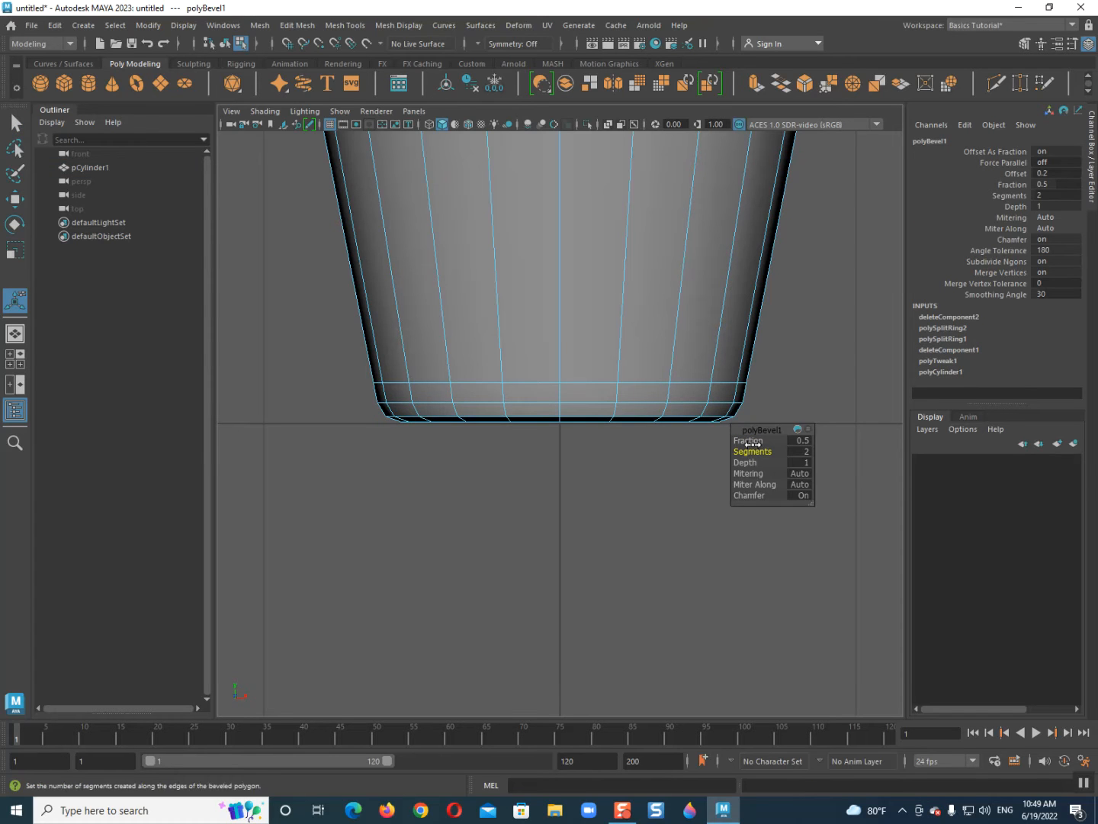
pyautogui.click(744, 442)
pyautogui.moveTo(746, 442); pyautogui.dragTo(752, 451)
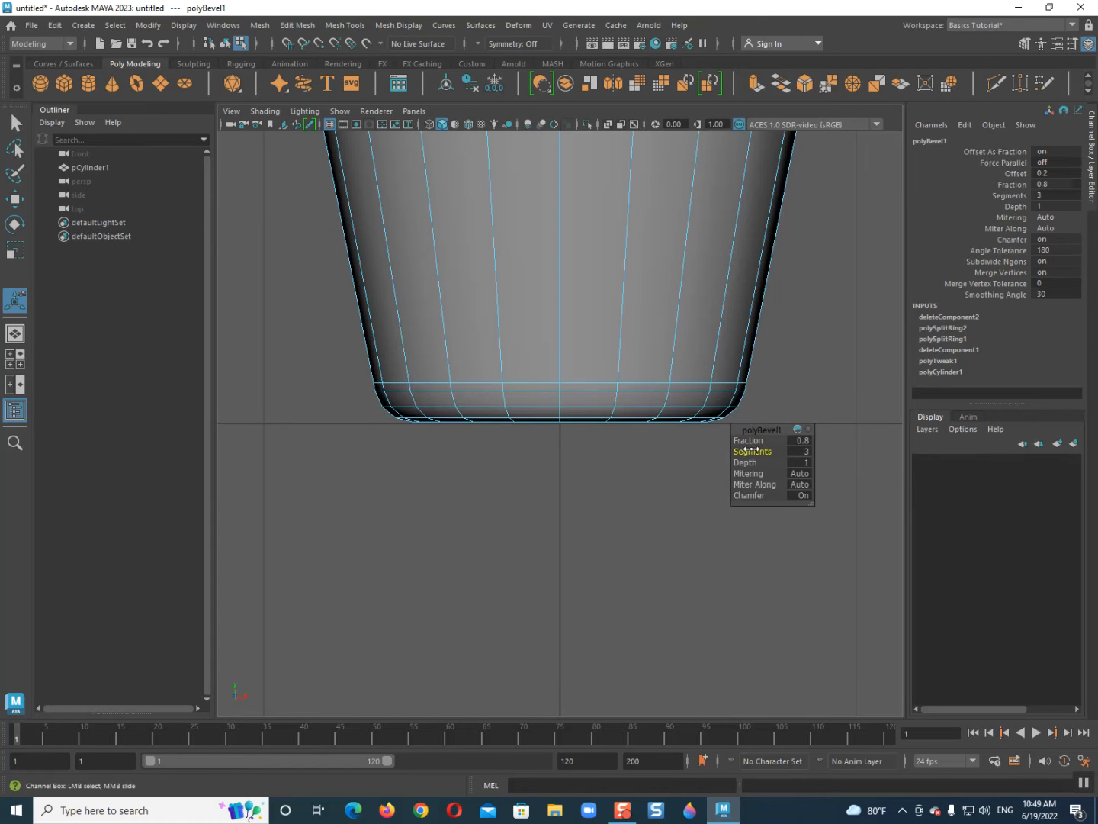
pyautogui.scroll(-5, 592, 245)
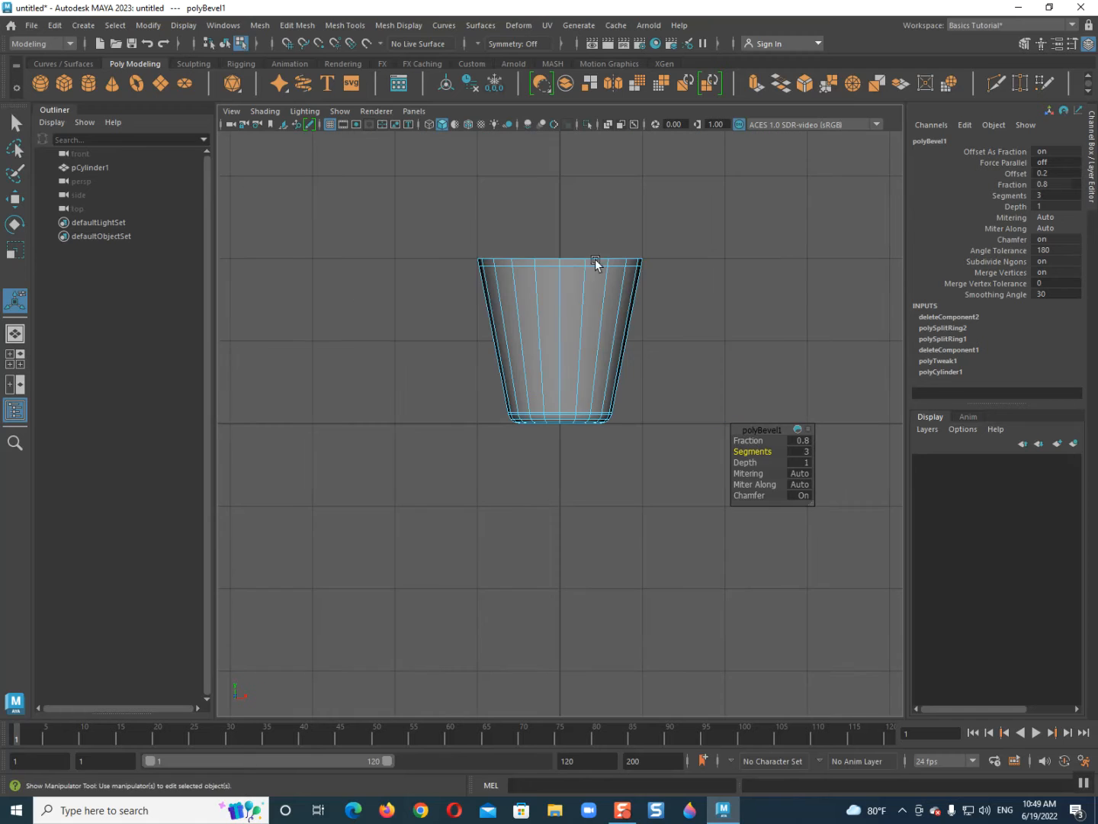
pyautogui.scroll(1, 599, 300)
pyautogui.keyDown('alt'); pyautogui.moveTo(583, 364); pyautogui.dragTo(544, 534, button='middle'); pyautogui.keyUp('alt')
pyautogui.keyDown('alt'); pyautogui.moveTo(549, 405); pyautogui.dragTo(571, 418, button='middle'); pyautogui.keyUp('alt')
pyautogui.moveTo(555, 376); pyautogui.dragTo(555, 393, button='right')
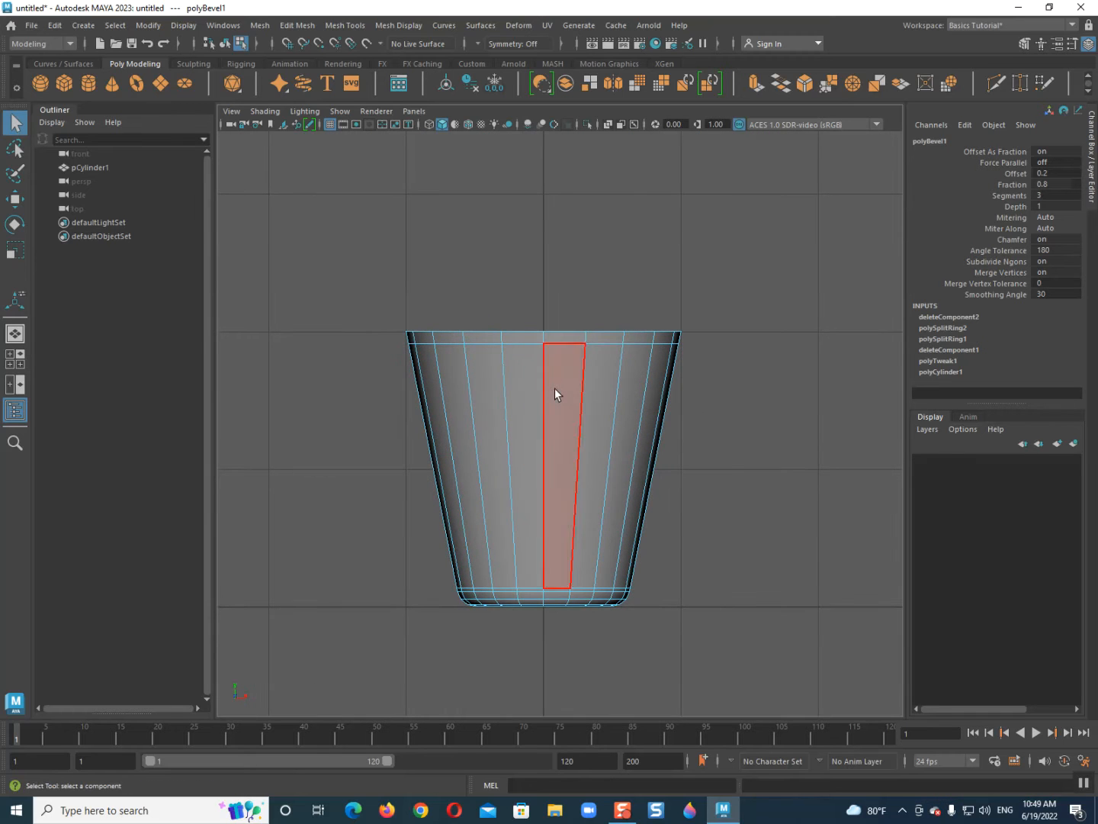
pyautogui.moveTo(350, 409); pyautogui.dragTo(959, 460)
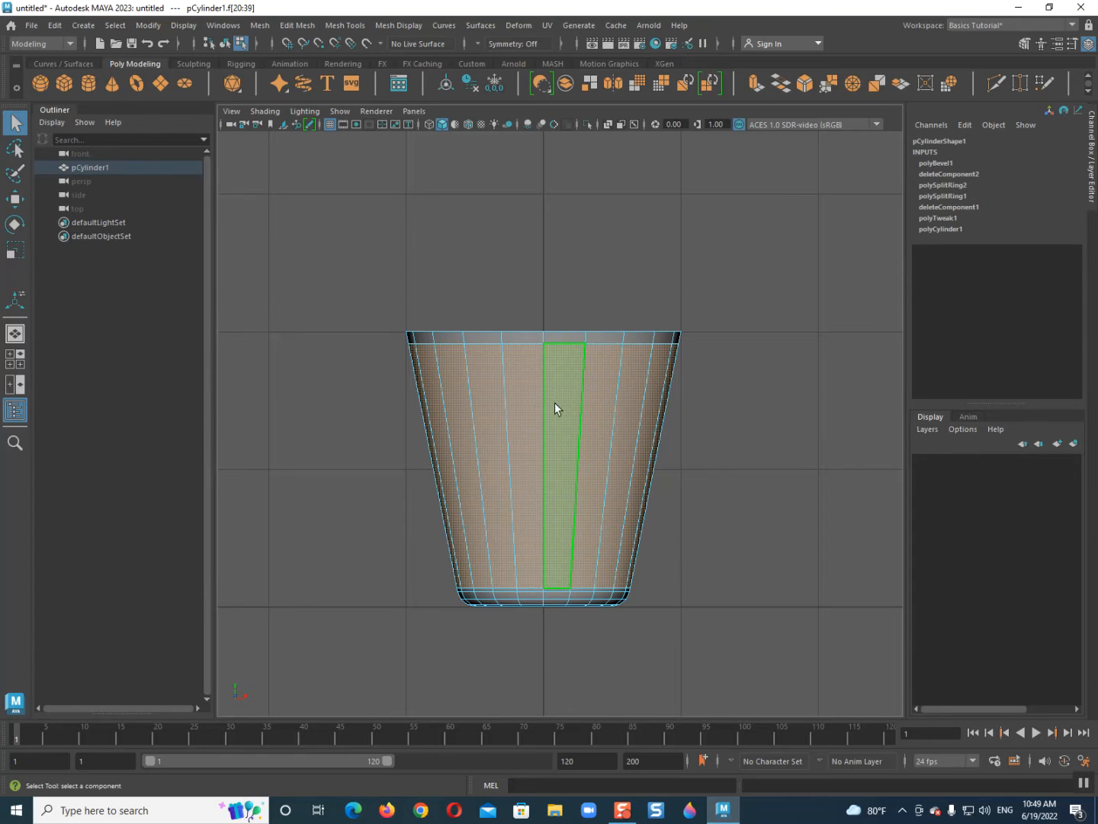
pyautogui.moveTo(525, 387); pyautogui.dragTo(587, 365, button='right')
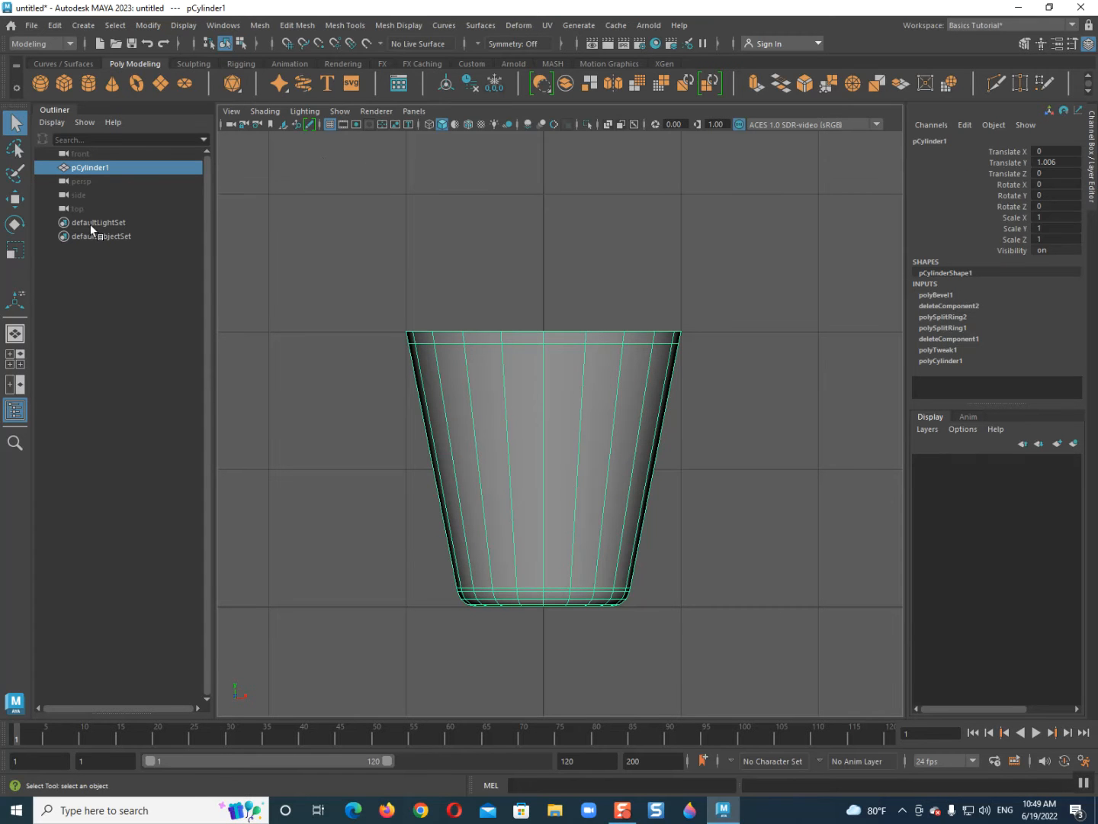
# - Insert 10 evenly spaced edge loops around the cup's side wall, between the loops near the rim and base
pyautogui.click(345, 25)
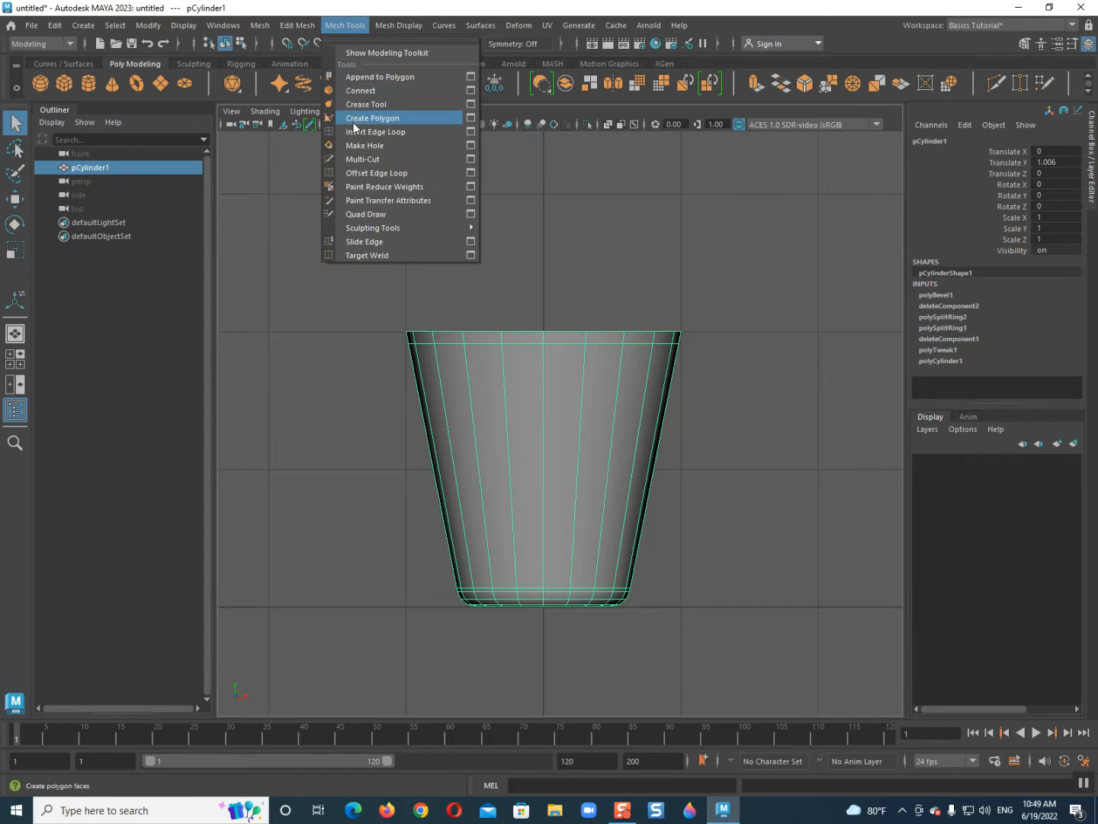
pyautogui.click(471, 132)
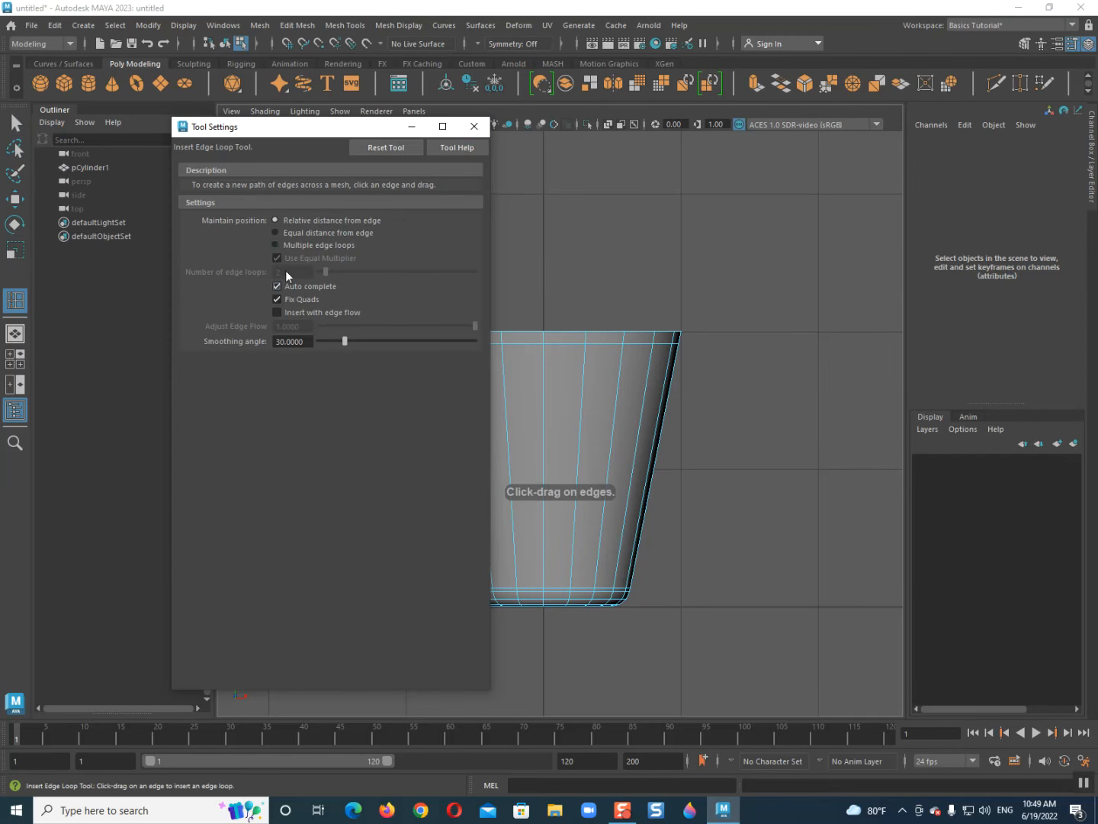
pyautogui.click(283, 244)
pyautogui.moveTo(311, 271); pyautogui.dragTo(200, 272)
pyautogui.write('10')
pyautogui.press('Return')
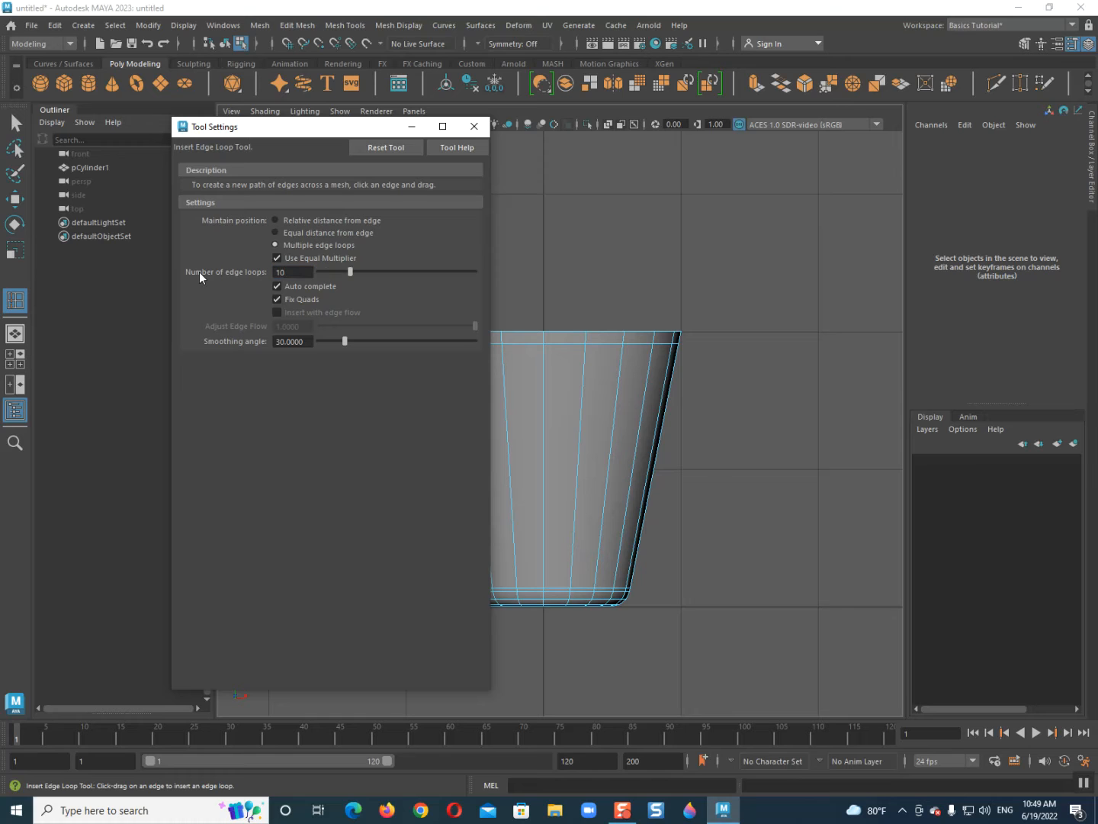
pyautogui.click(546, 389)
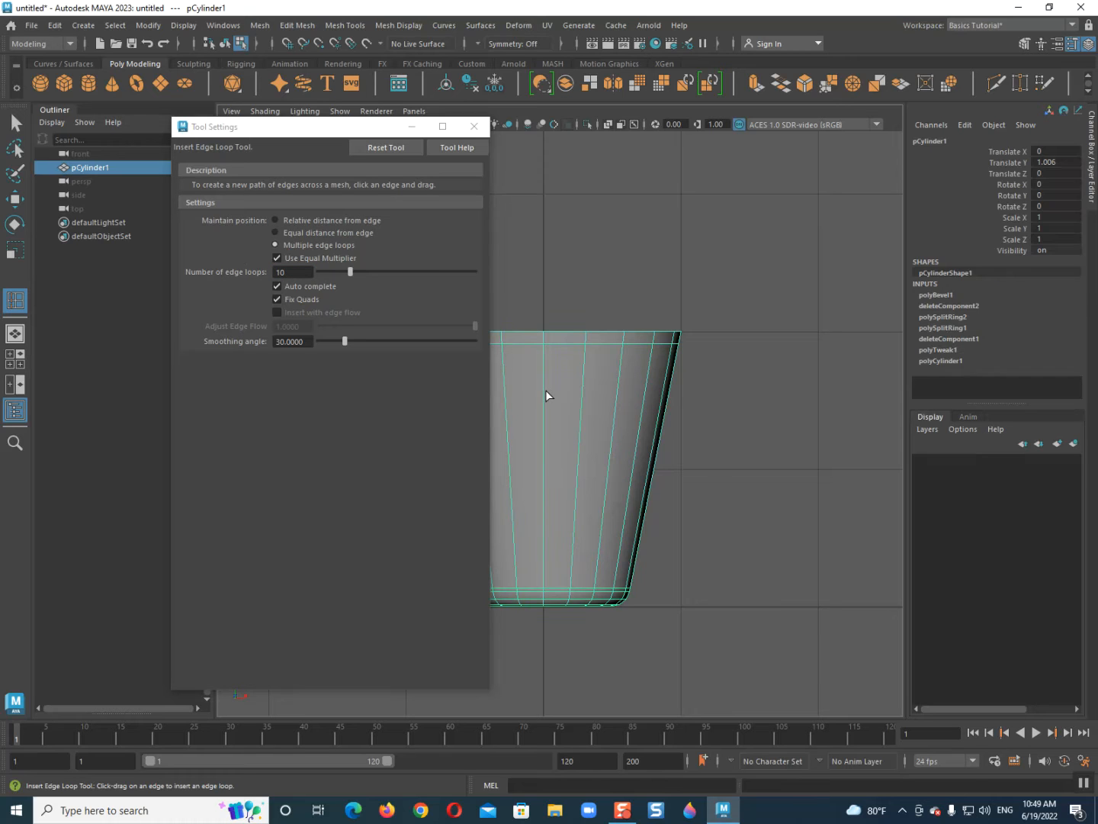
pyautogui.click(543, 390)
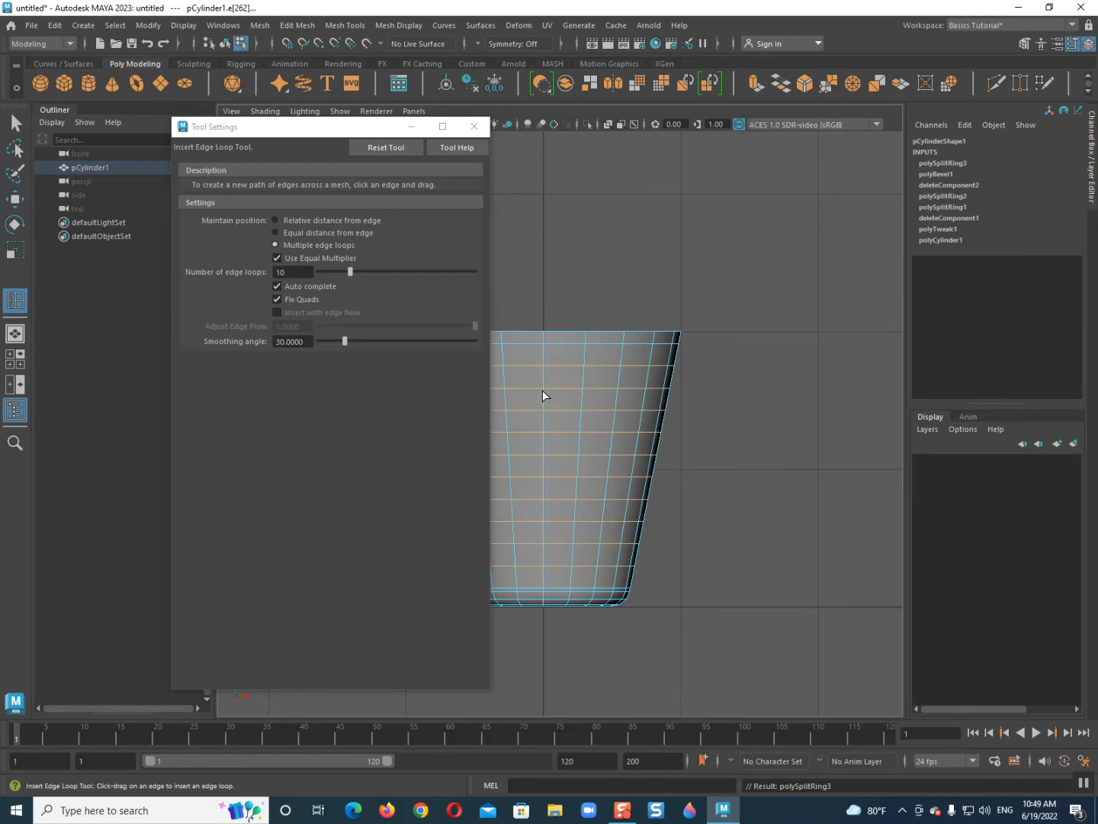
pyautogui.click(473, 126)
# - Select the side wall's grid edges between the rim and base bands and save them as a quick select set named "edges"
pyautogui.press('q')
pyautogui.moveTo(402, 356); pyautogui.dragTo(733, 577)
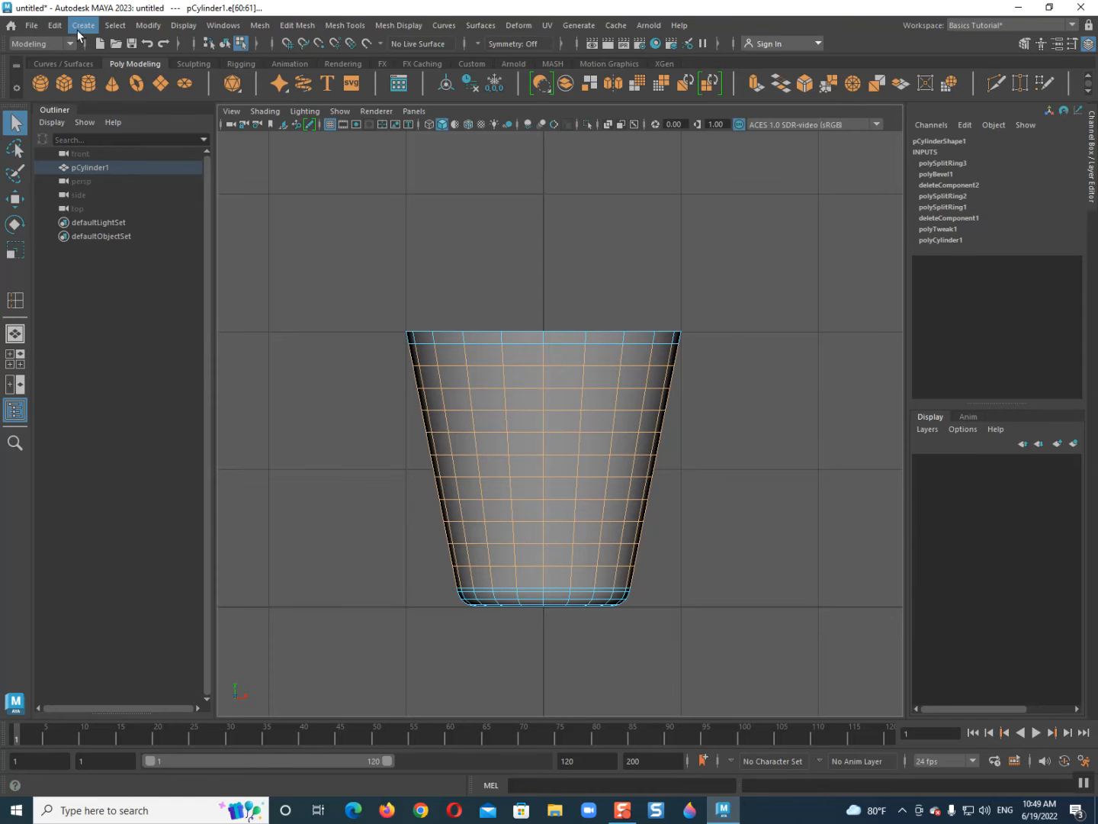
pyautogui.click(116, 24)
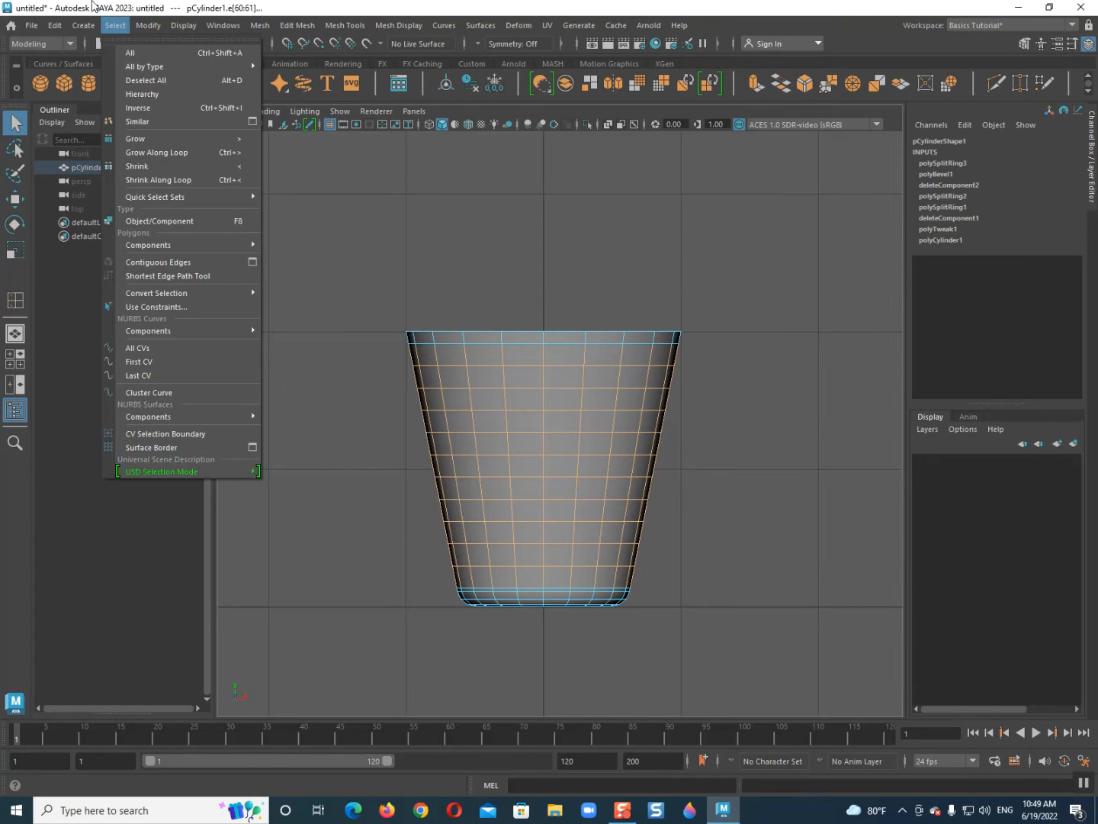
pyautogui.moveTo(65, 32)
pyautogui.moveTo(146, 350)
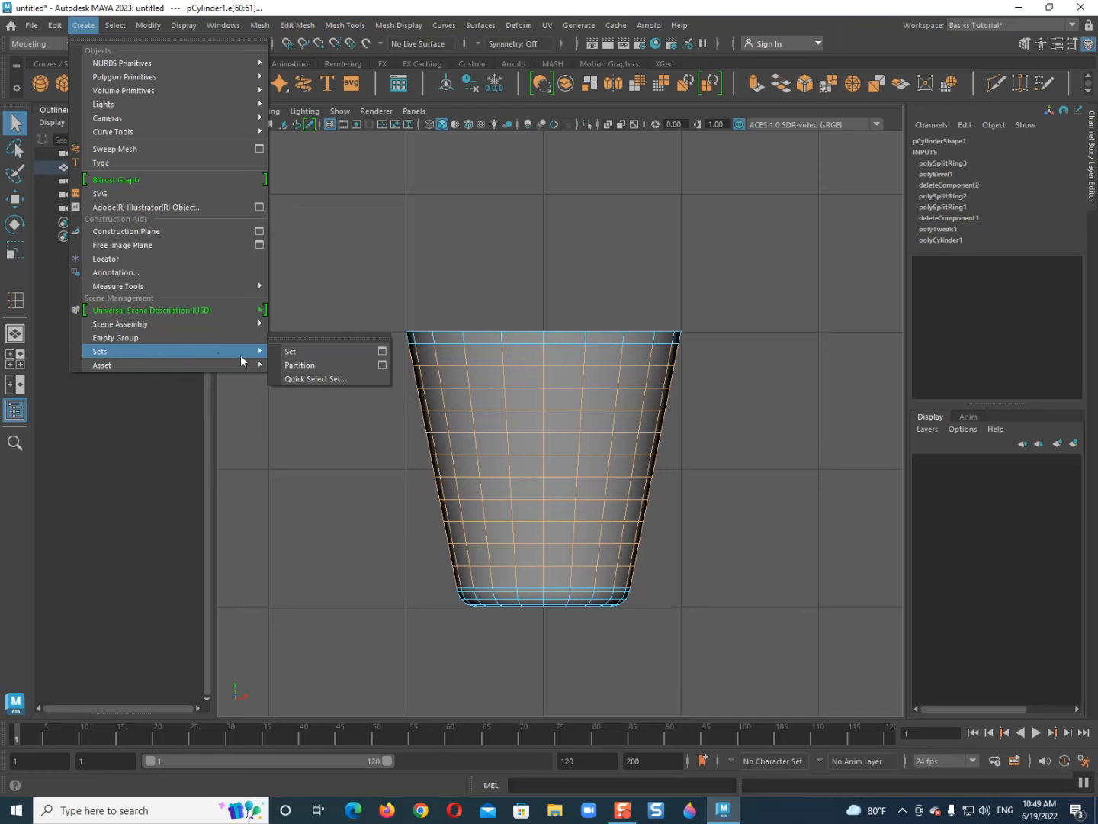
pyautogui.click(314, 379)
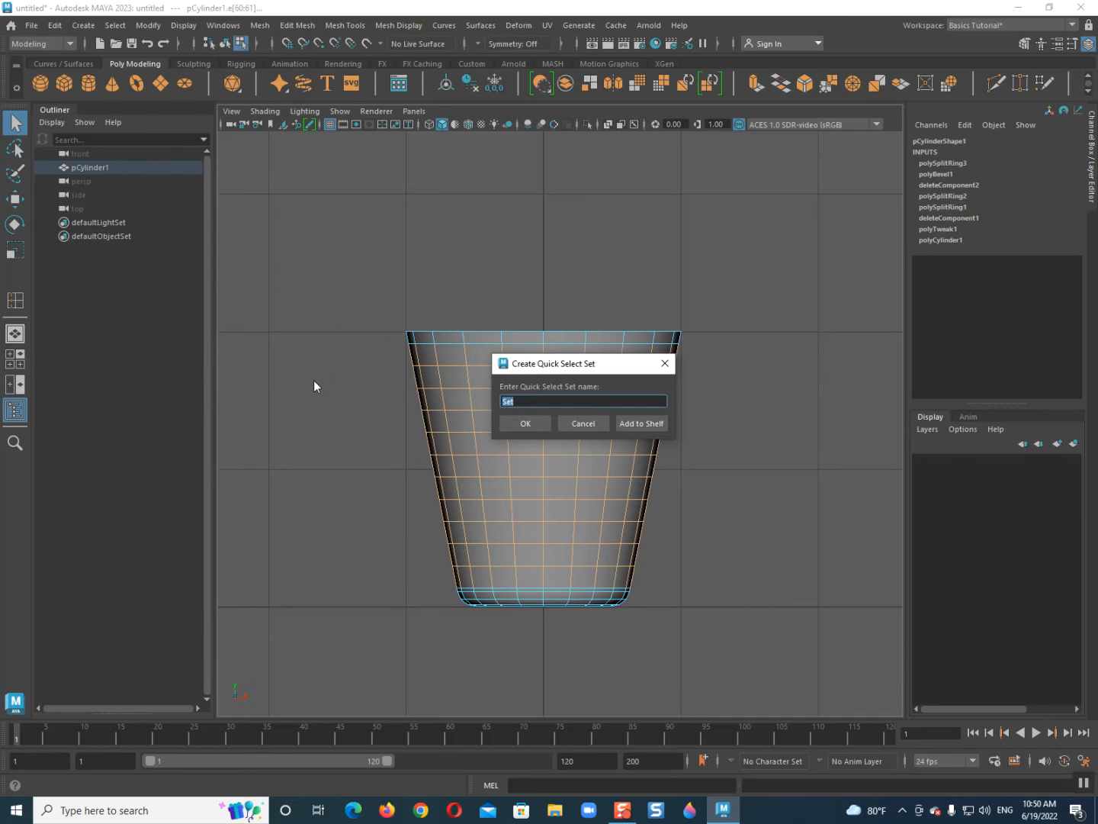
pyautogui.write('edges')
pyautogui.press('Return')
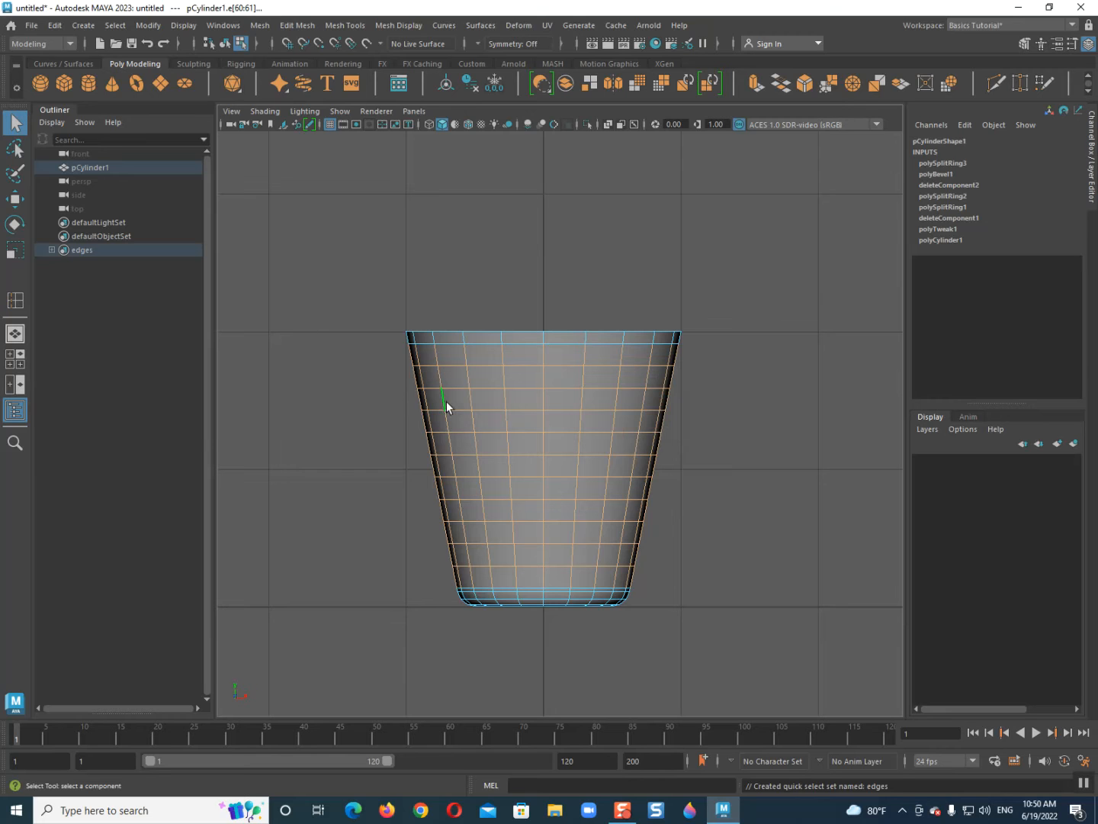
# - Select all side-wall faces between the rim and base bands and poke them
pyautogui.click(353, 400)
pyautogui.rightClick(463, 409)
pyautogui.moveTo(374, 353); pyautogui.dragTo(755, 583)
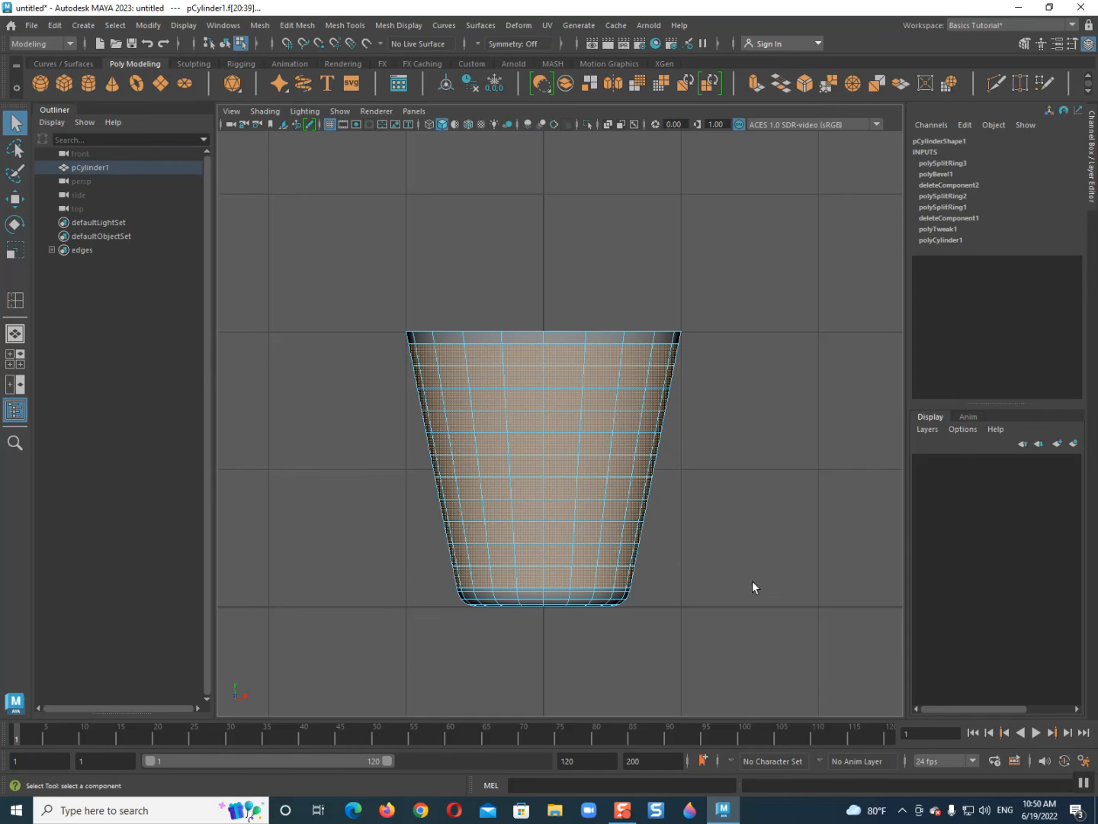
pyautogui.click(296, 25)
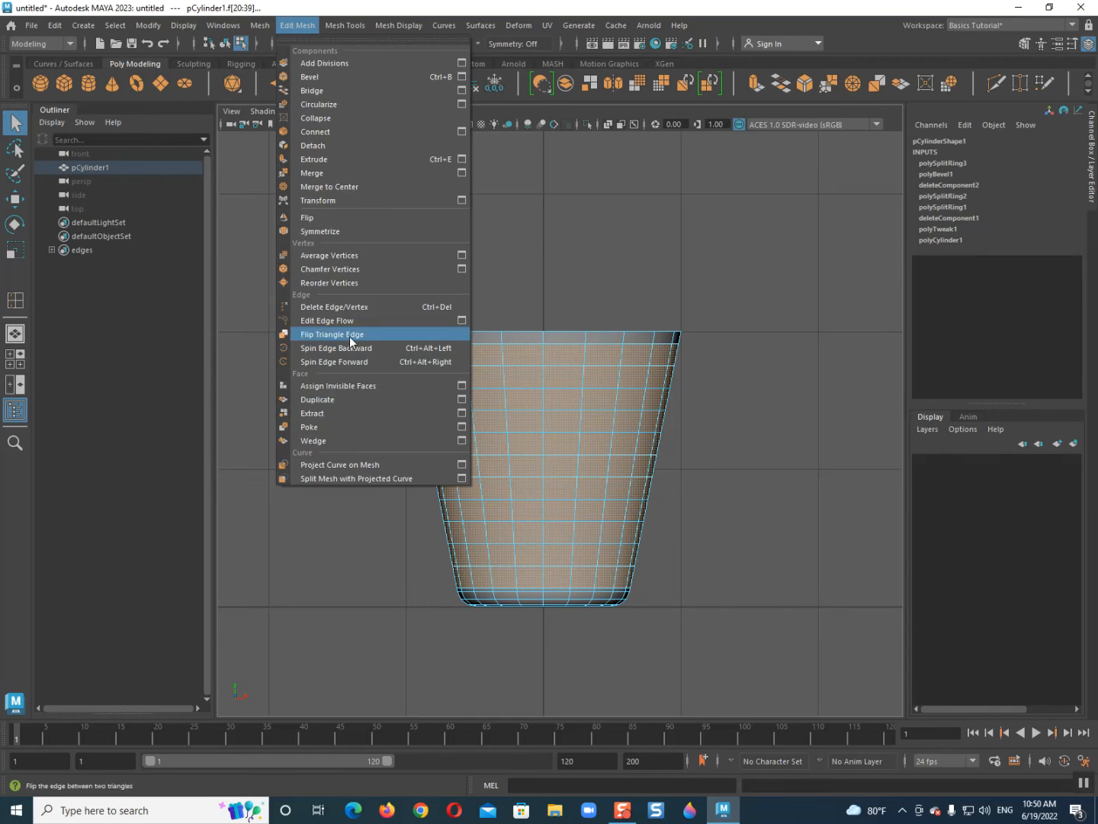
pyautogui.click(320, 431)
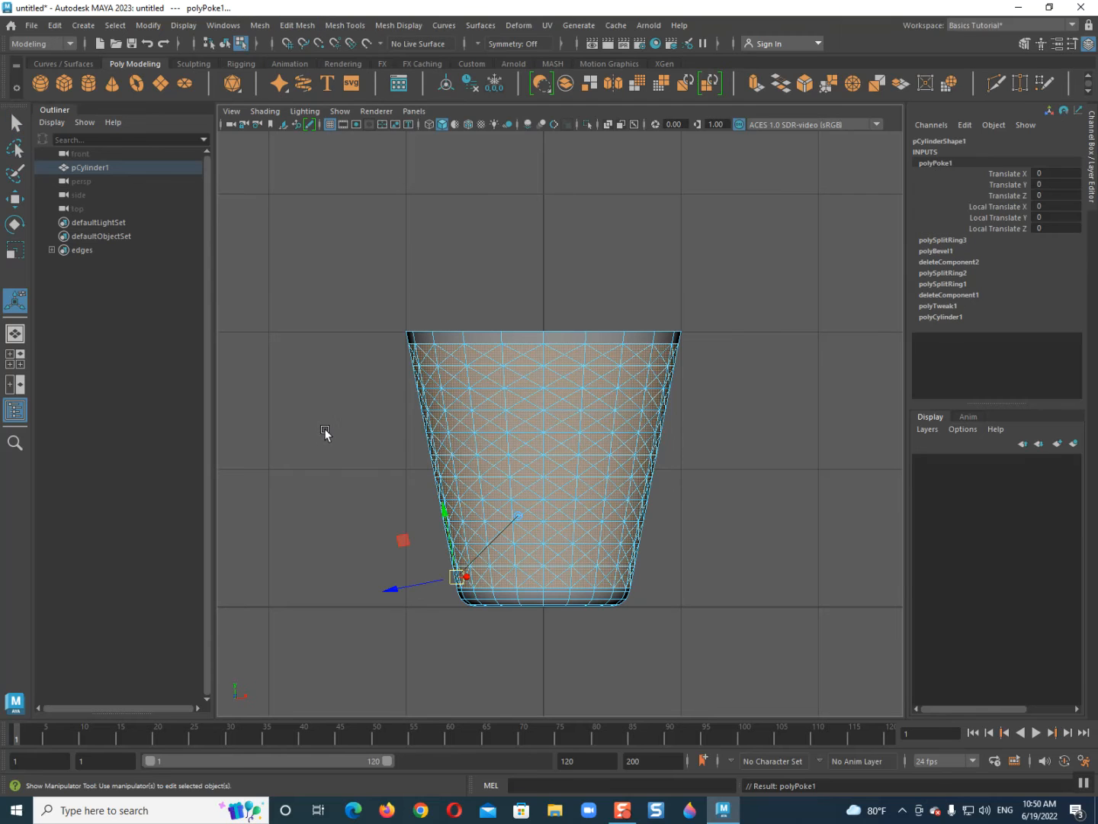
pyautogui.moveTo(465, 404); pyautogui.dragTo(495, 382, button='right')
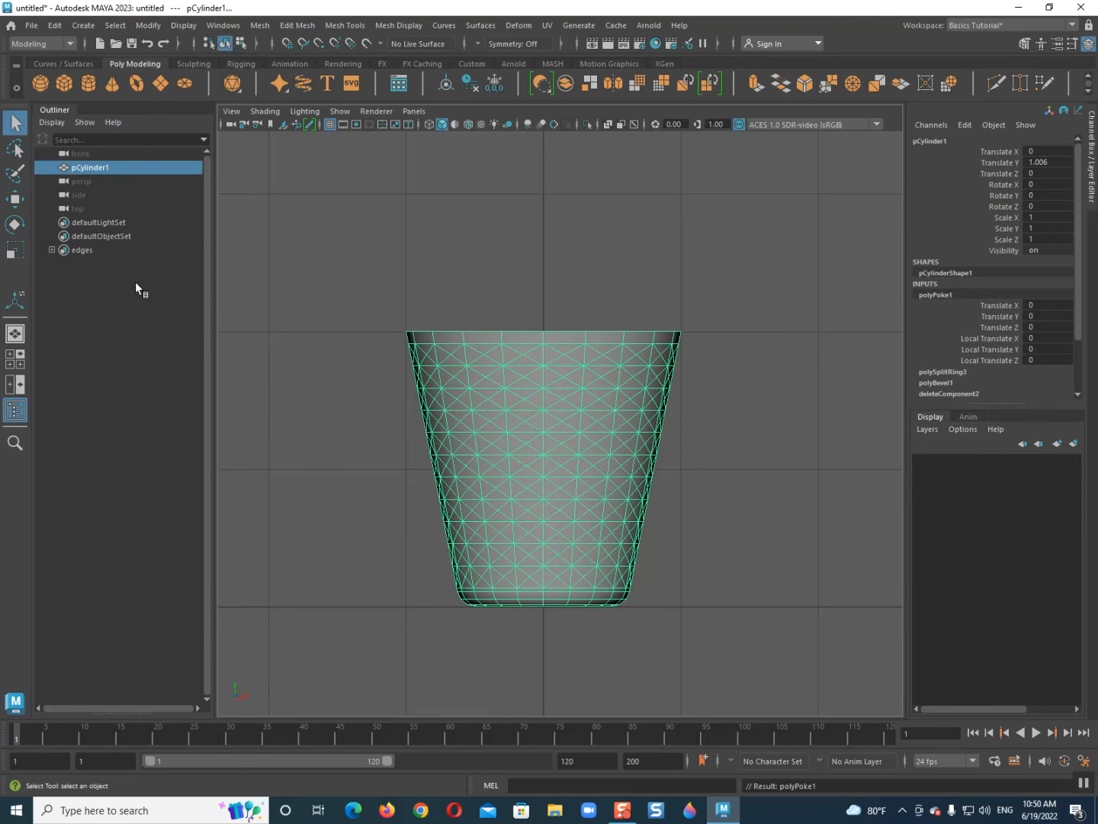
# - Delete the edges stored in the "edges" set to leave a diamond pattern, with wireframe shown on the shaded cup
pyautogui.rightClick(93, 249)
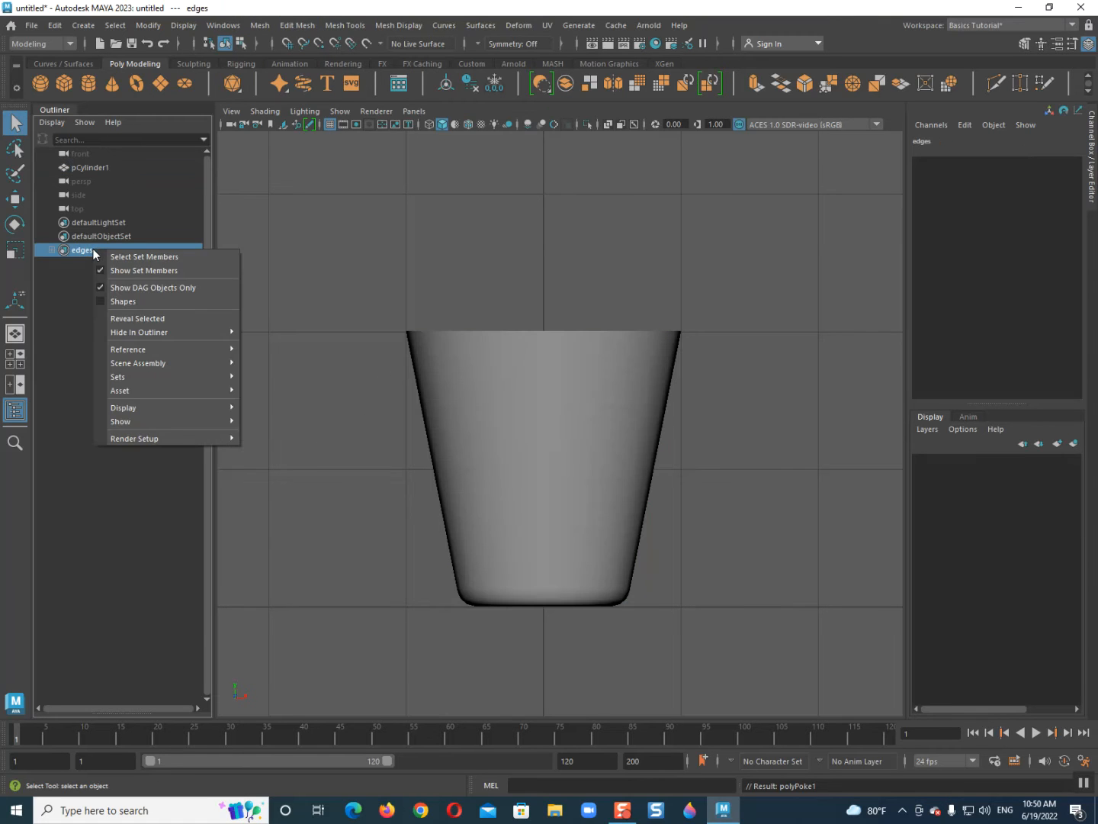
pyautogui.click(143, 258)
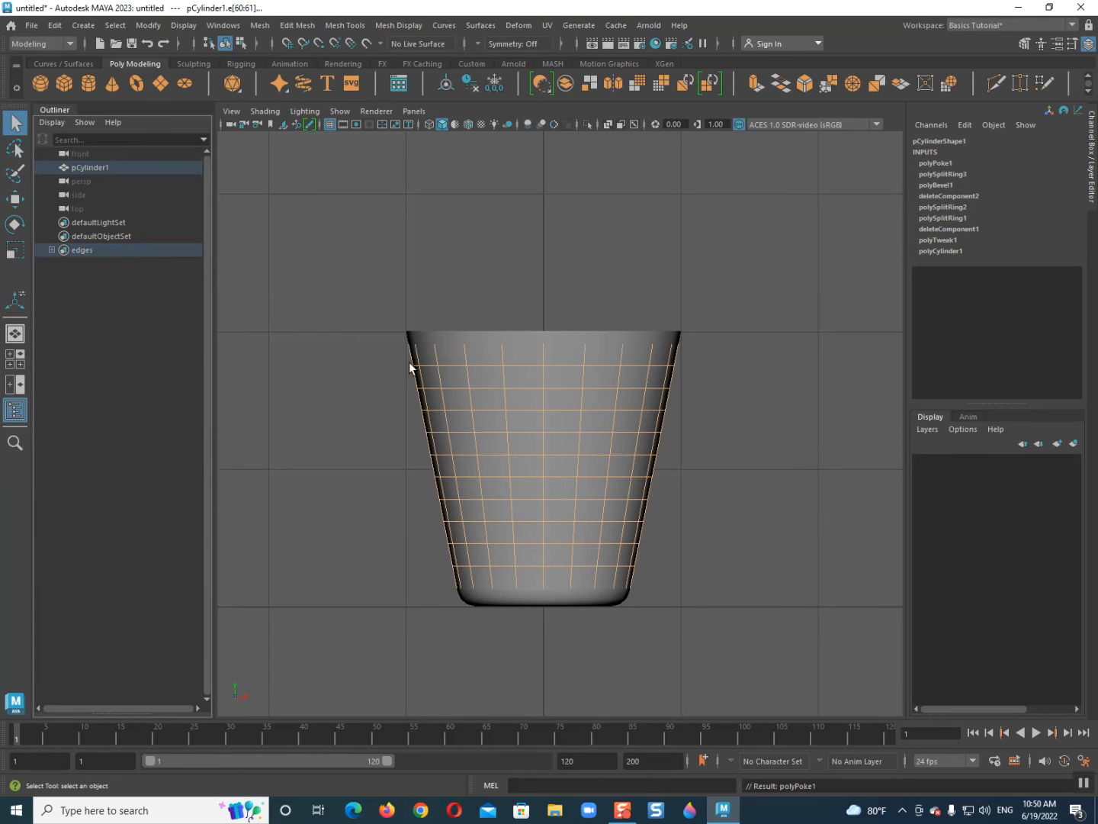
pyautogui.click(468, 125)
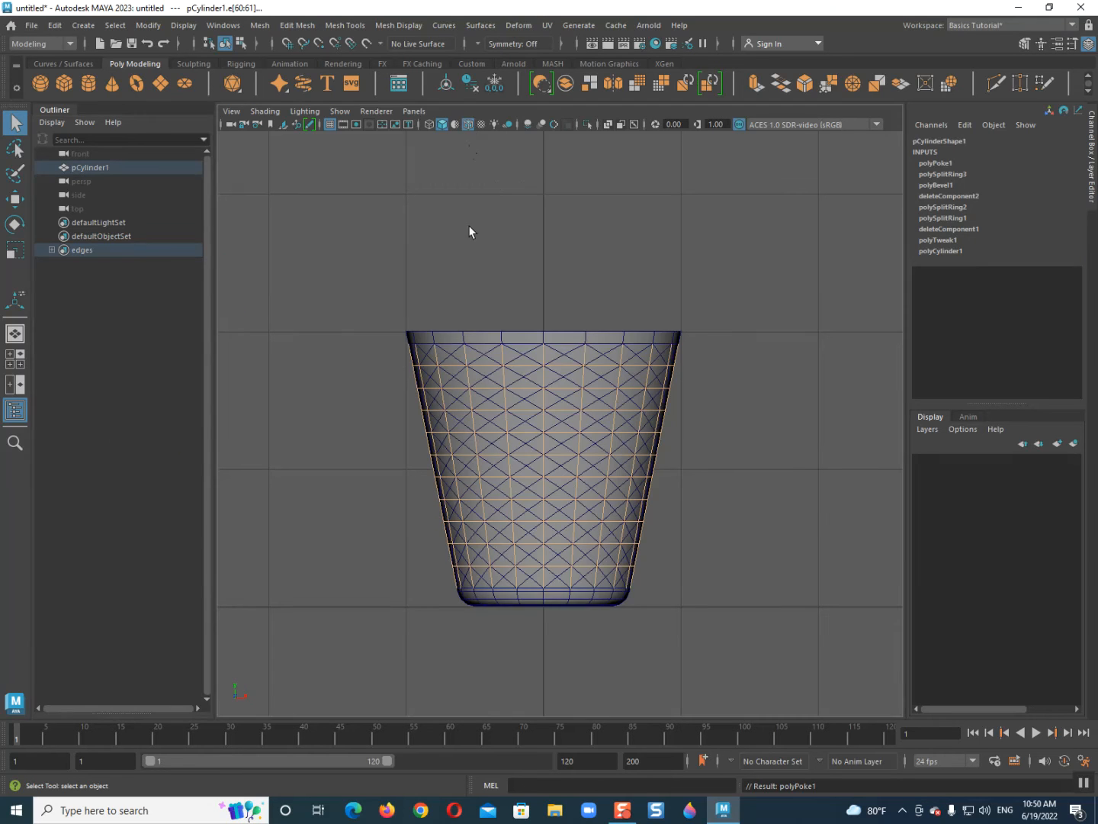
pyautogui.click(484, 483)
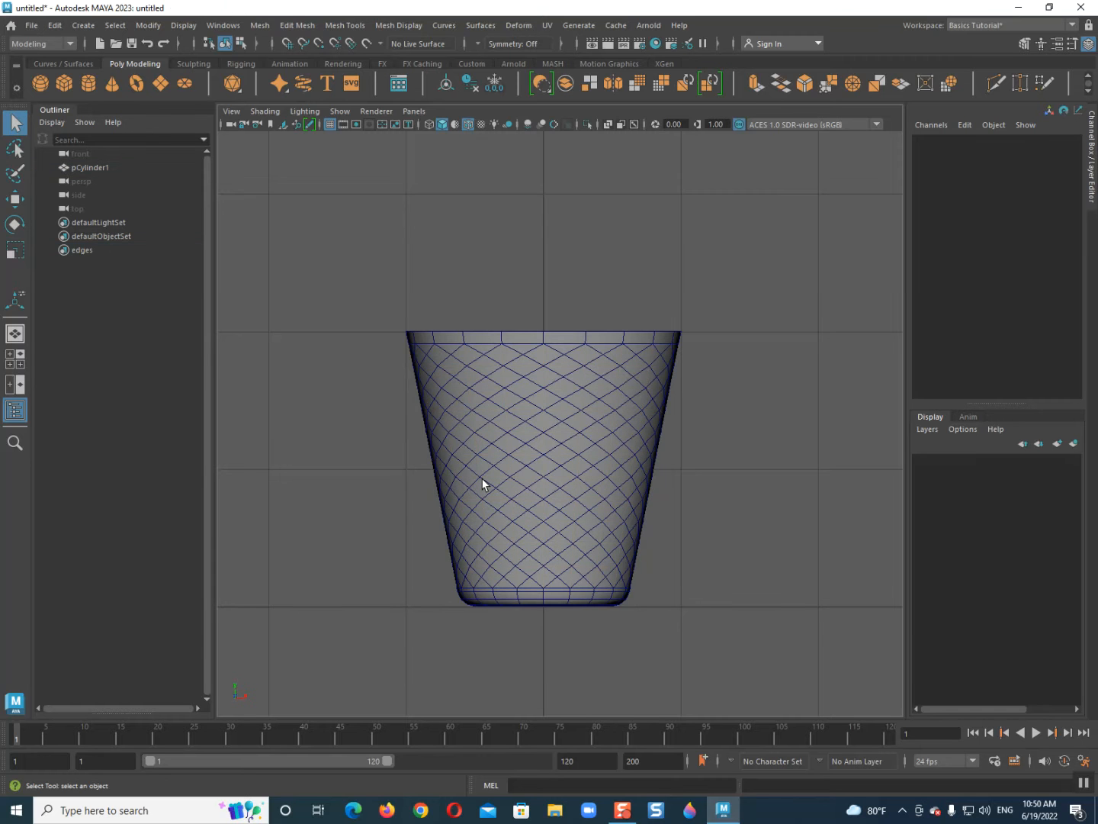
# - Extrude the diamond-patterned wall faces individually, with Keep Faces Together off and an offset of 0.03
pyautogui.keyDown('alt'); pyautogui.moveTo(482, 480); pyautogui.dragTo(481, 348); pyautogui.keyUp('alt')
pyautogui.keyDown('alt'); pyautogui.moveTo(533, 416); pyautogui.dragTo(600, 497); pyautogui.keyUp('alt')
pyautogui.press('space')
pyautogui.keyDown('alt'); pyautogui.moveTo(505, 438); pyautogui.dragTo(494, 381, button='middle'); pyautogui.keyUp('alt')
pyautogui.moveTo(465, 365); pyautogui.dragTo(401, 308, button='right')
pyautogui.moveTo(395, 292); pyautogui.dragTo(674, 528)
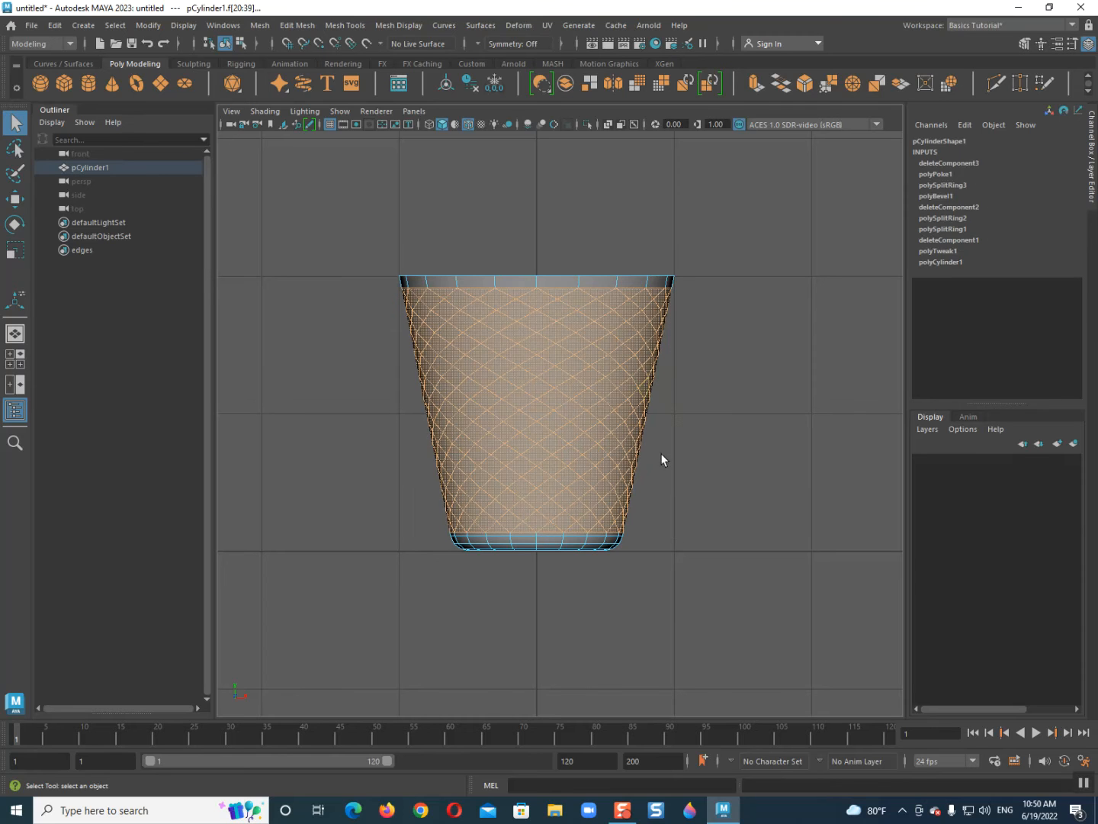
pyautogui.click(758, 86)
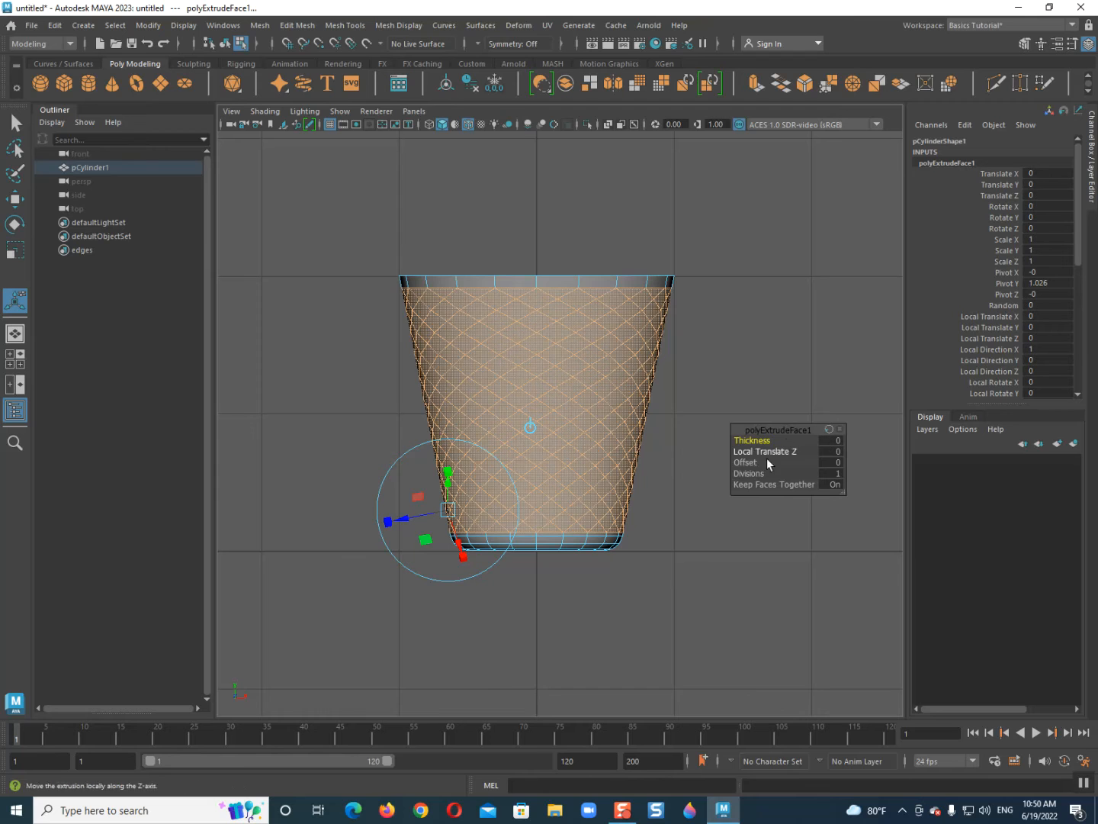
pyautogui.moveTo(746, 463); pyautogui.dragTo(778, 452)
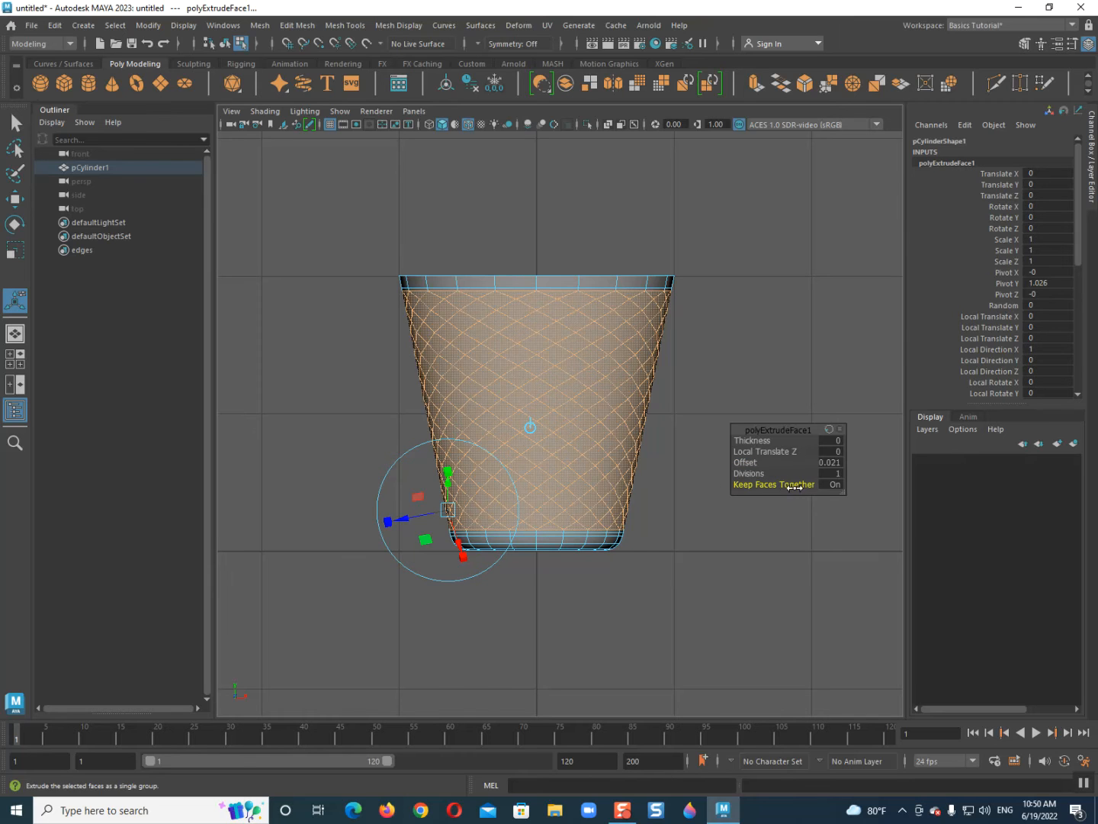
pyautogui.click(837, 483)
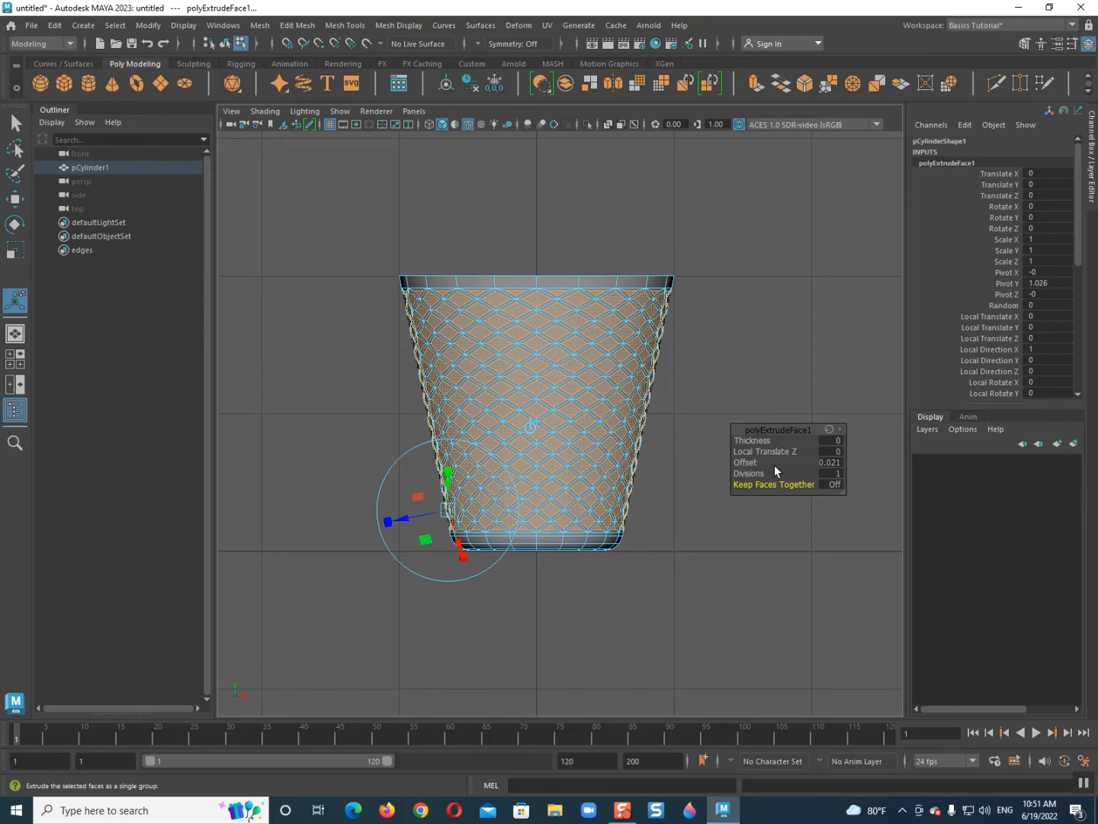
pyautogui.moveTo(744, 463); pyautogui.dragTo(748, 463)
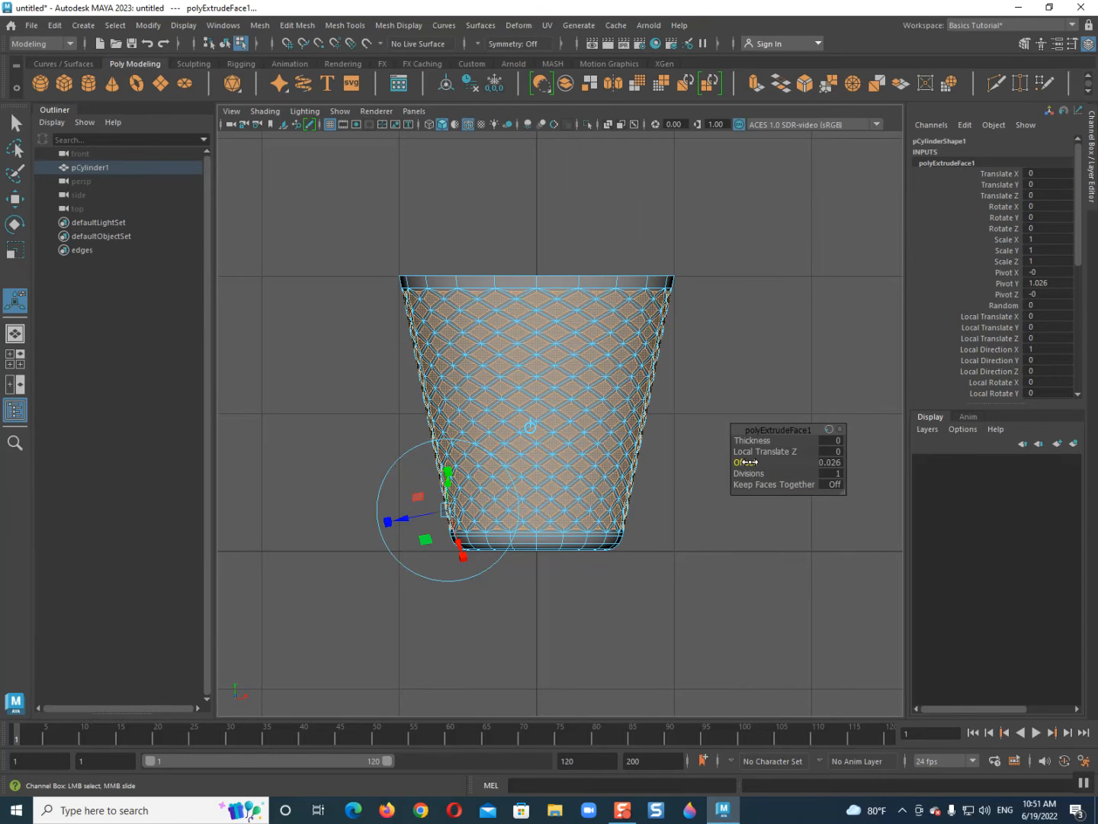
pyautogui.scroll(3, 557, 444)
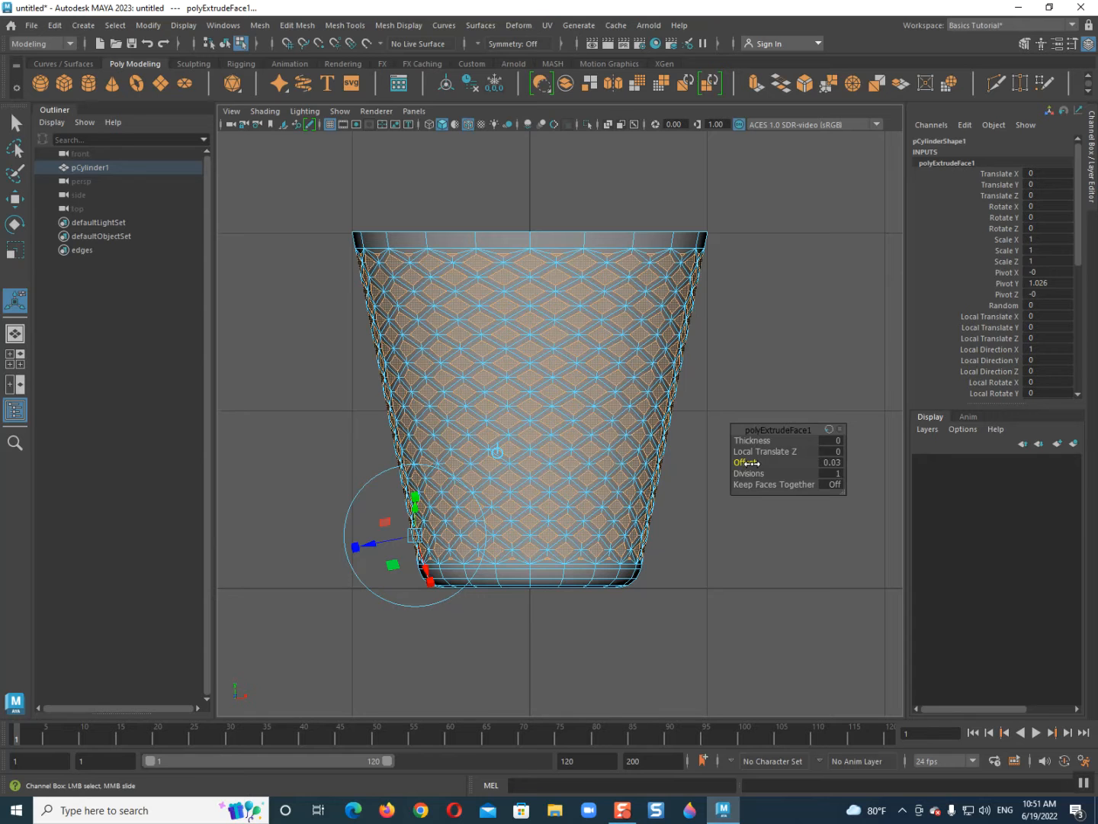
# - Delete the inset wall faces to open the diamond holes in the mesh
pyautogui.scroll(2, 530, 408)
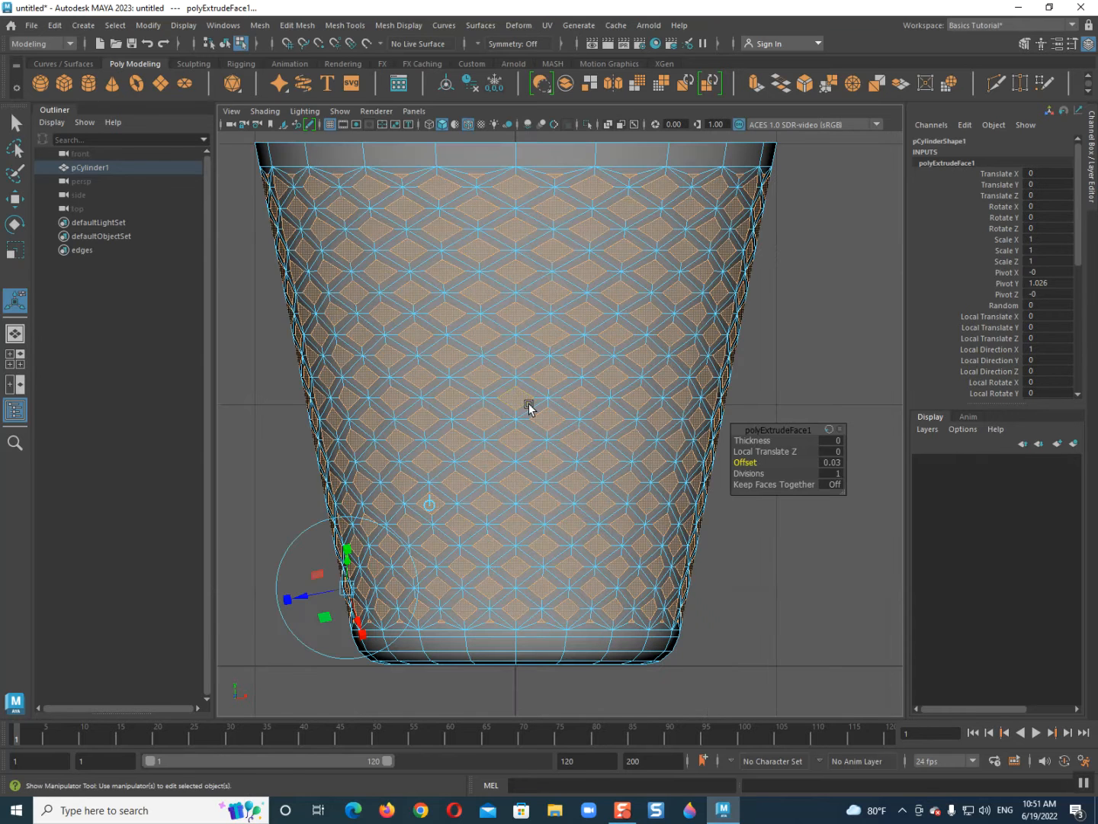
pyautogui.press('Delete')
pyautogui.press('space')
pyautogui.moveTo(539, 403); pyautogui.dragTo(602, 359)
# - Select the full ring of faces at the rim and extrude it slightly outward
pyautogui.scroll(-2, 533, 378)
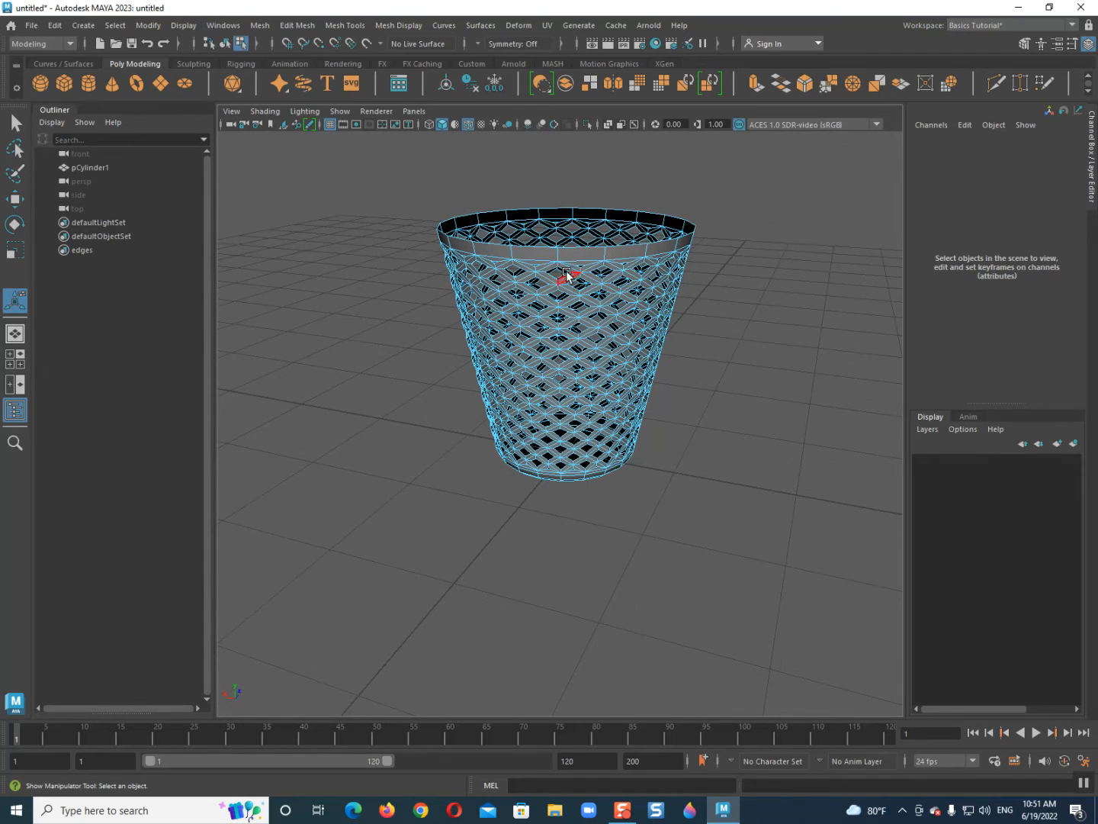
pyautogui.click(565, 267)
pyautogui.keyDown('shift'); pyautogui.click(540, 257); pyautogui.keyUp('shift')
pyautogui.keyDown('shift'); pyautogui.doubleClick(541, 258); pyautogui.keyUp('shift')
pyautogui.scroll(2, 533, 267)
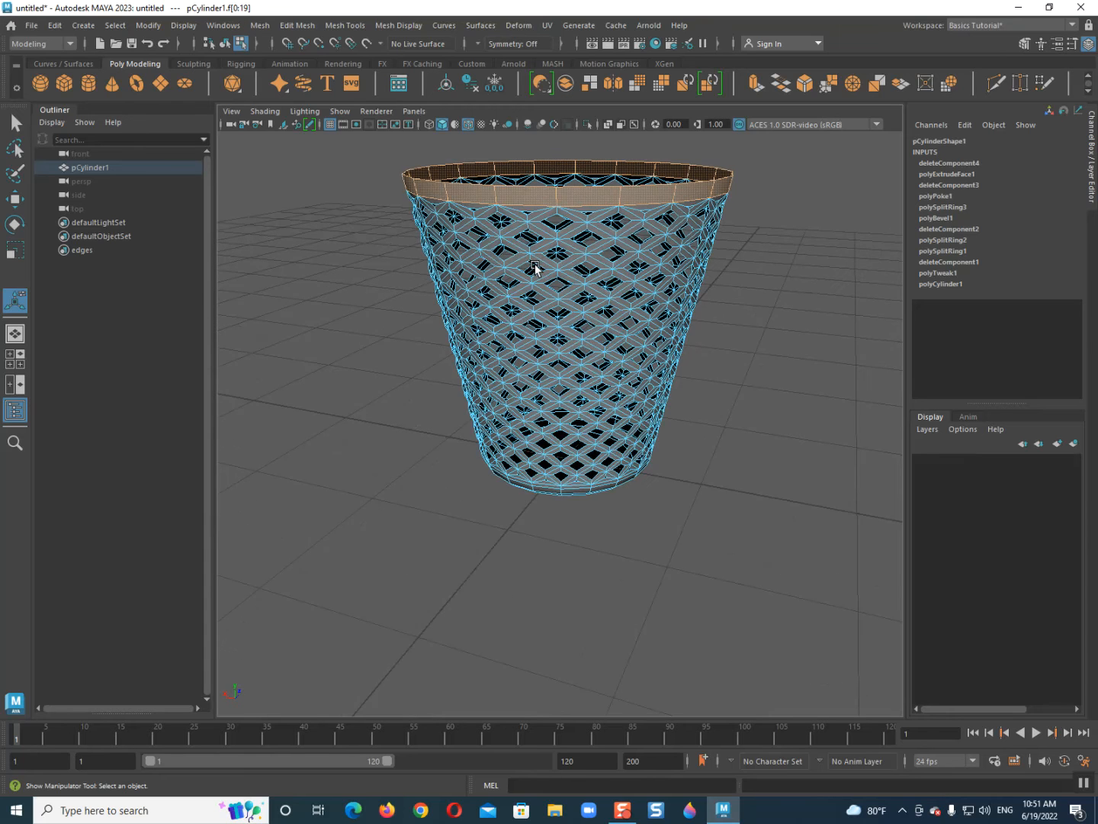
pyautogui.keyDown('shift'); pyautogui.moveTo(523, 234); pyautogui.dragTo(527, 264, button='right'); pyautogui.keyUp('shift')
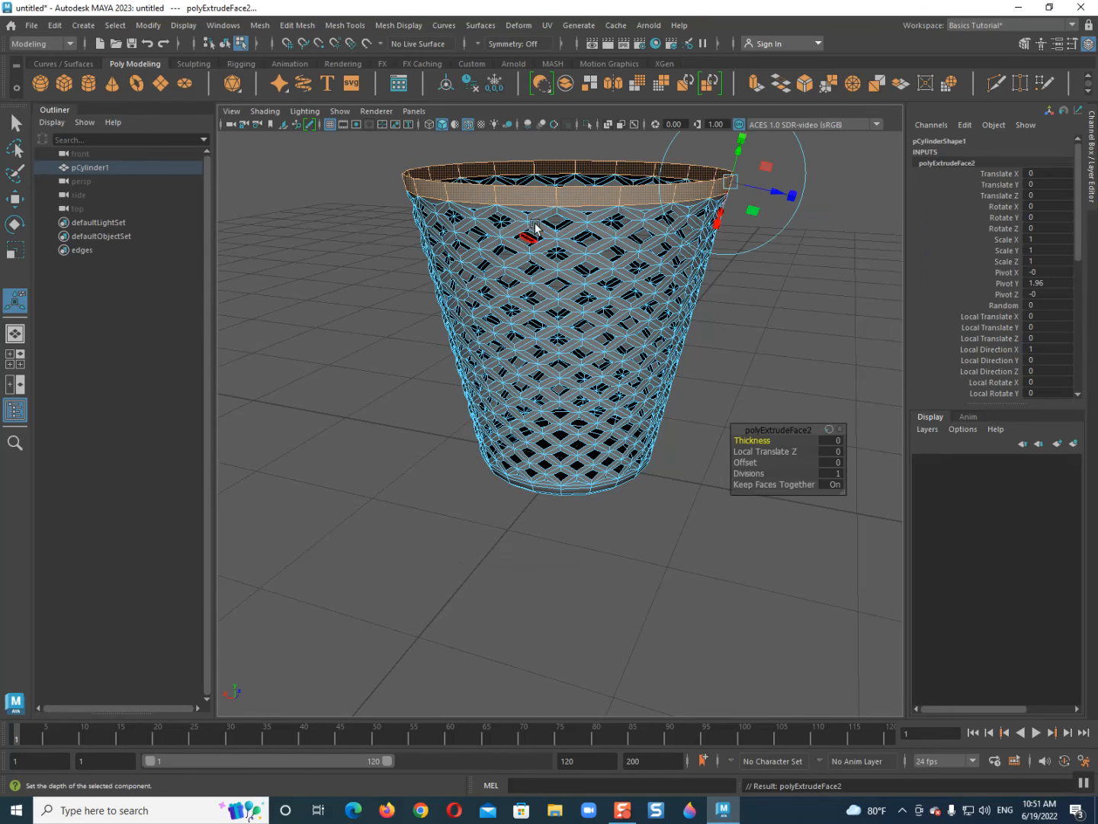
pyautogui.moveTo(774, 196); pyautogui.dragTo(778, 194)
# - Extrude all faces of the basket slightly outward to give its walls thickness, and return to object mode
pyautogui.moveTo(773, 197); pyautogui.dragTo(790, 128, button='right')
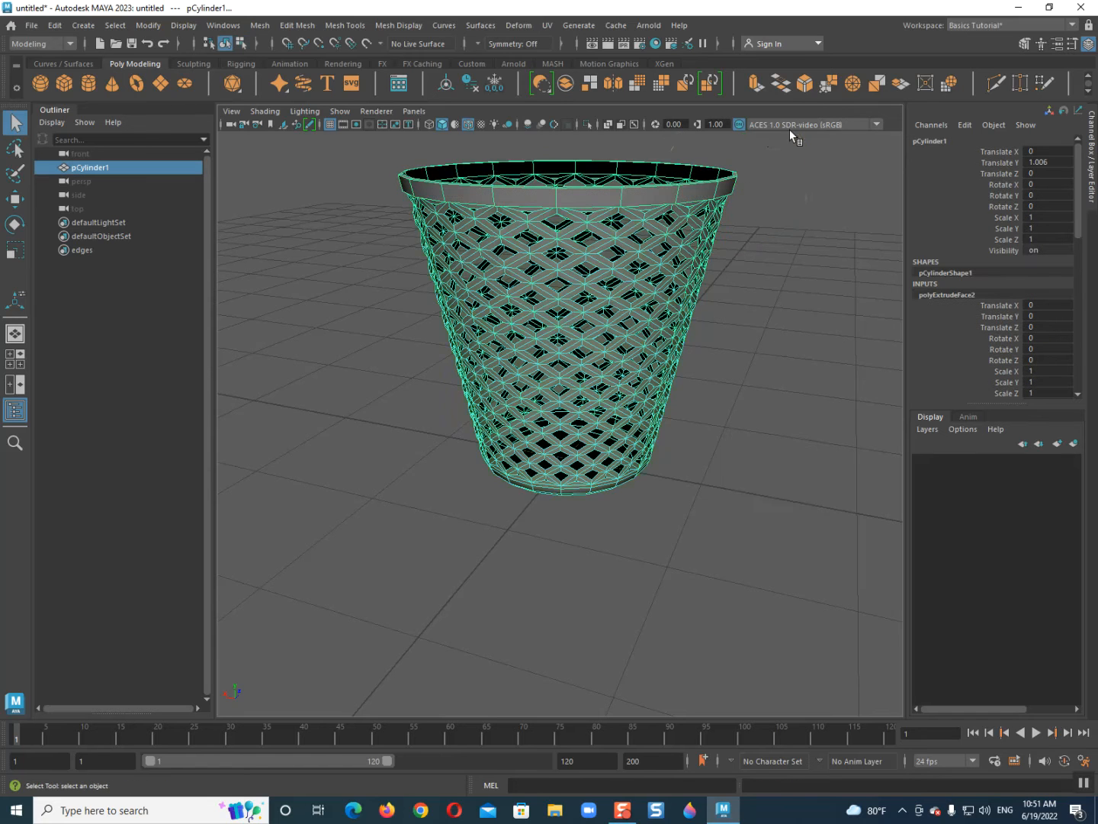
pyautogui.hotkey('ctrl', 'e')
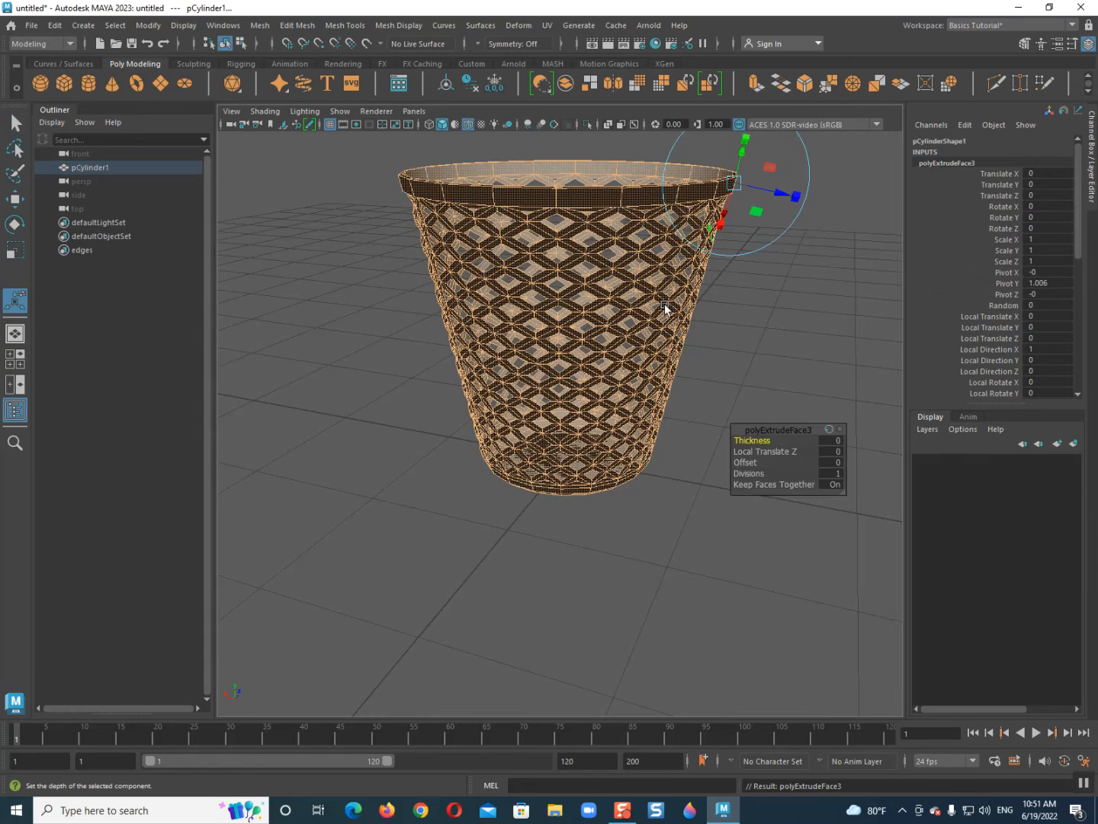
pyautogui.moveTo(779, 196); pyautogui.dragTo(778, 196)
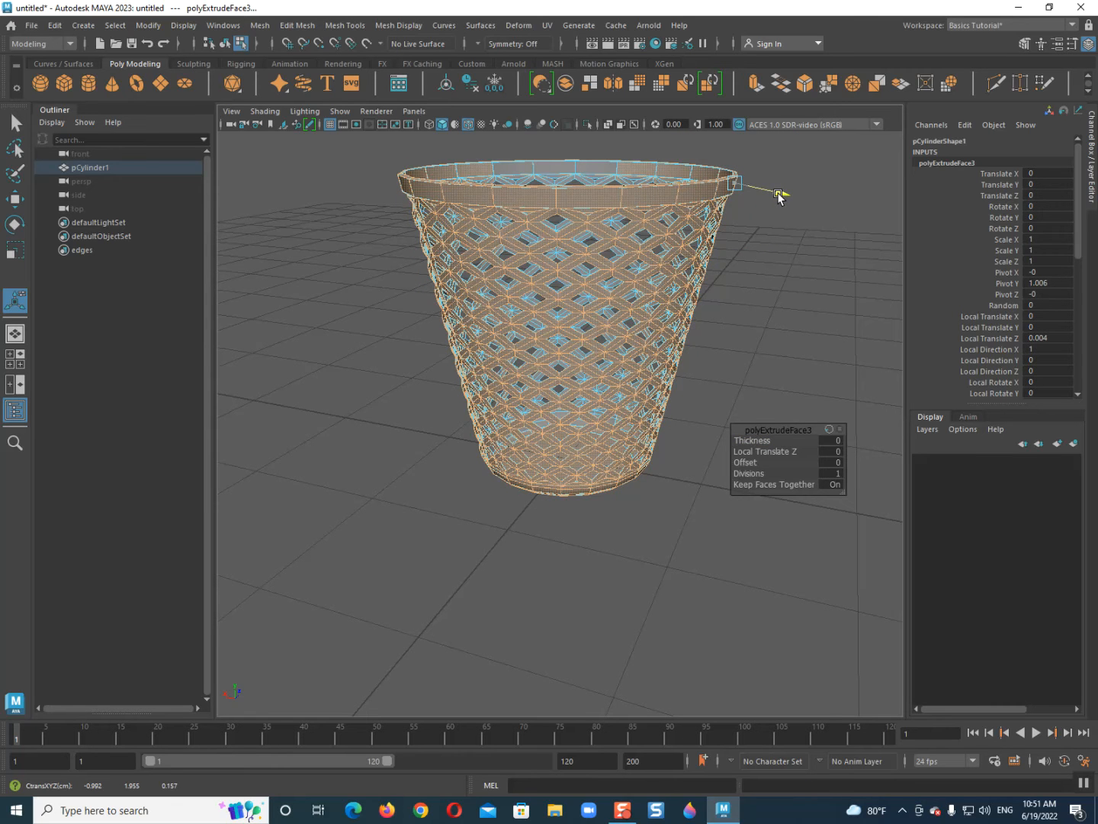
pyautogui.moveTo(669, 209); pyautogui.dragTo(734, 188, button='right')
pyautogui.click(791, 251)
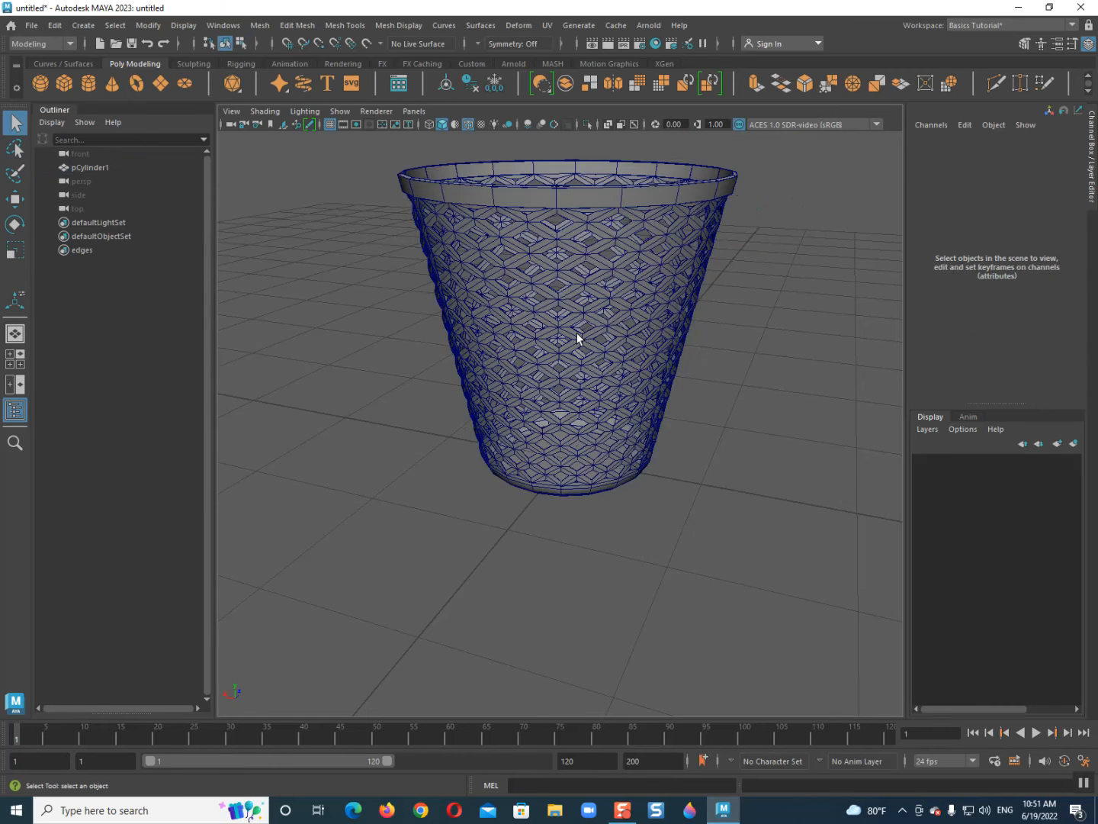
# - Show the basket in smooth preview and turn off the wireframe overlay on shaded objects
pyautogui.scroll(-3, 575, 328)
pyautogui.keyDown('alt'); pyautogui.moveTo(575, 336); pyautogui.dragTo(526, 374); pyautogui.keyUp('alt')
pyautogui.click(527, 375)
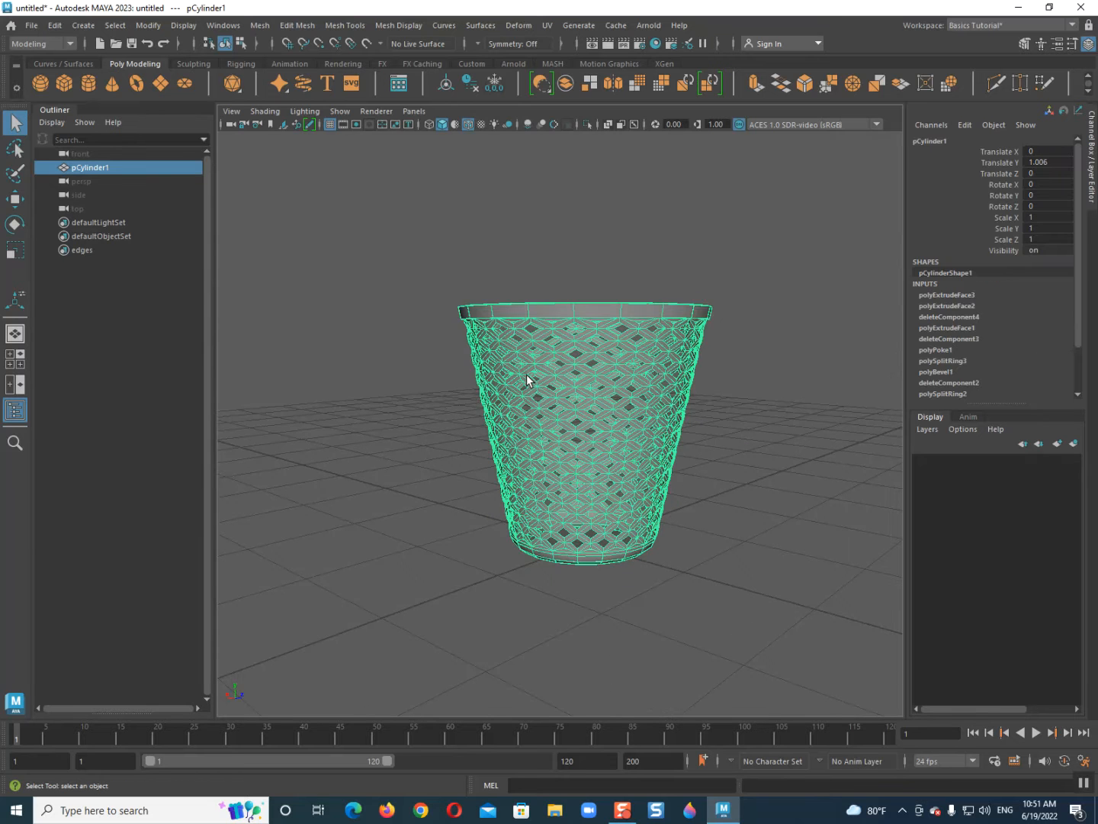
pyautogui.click(512, 140)
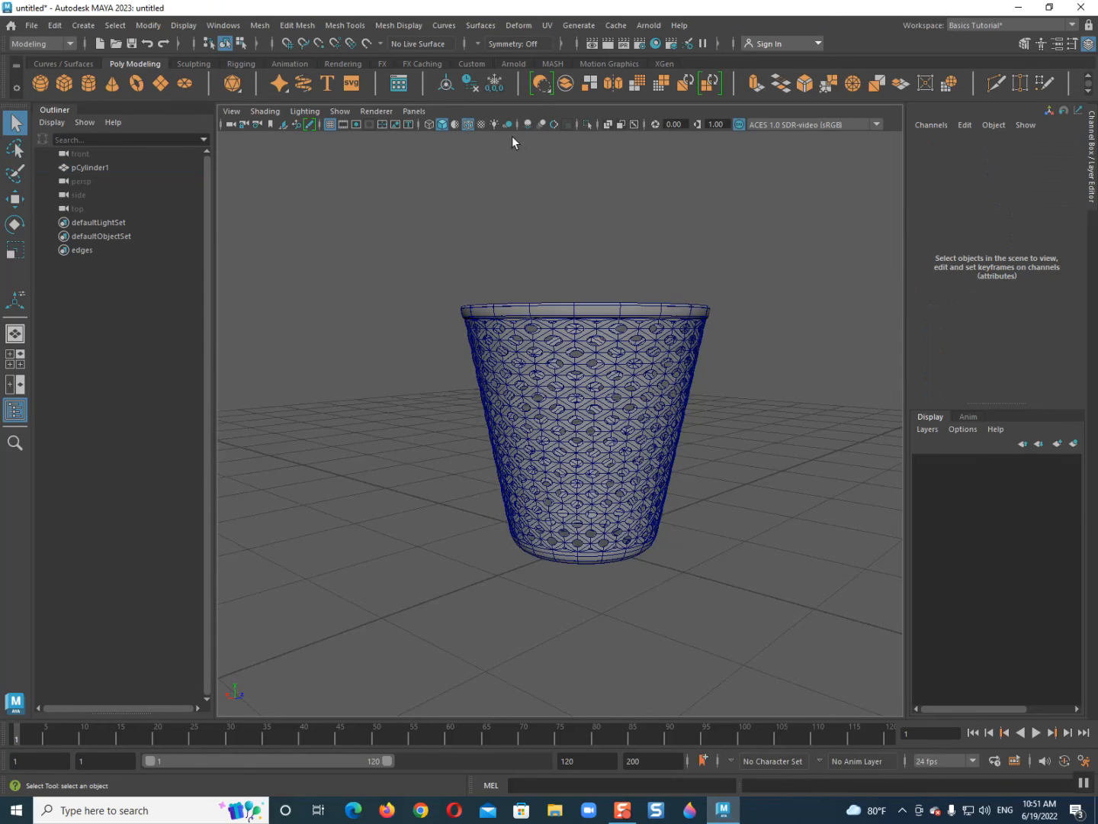
pyautogui.click(469, 125)
pyautogui.scroll(2, 547, 376)
pyautogui.keyDown('alt'); pyautogui.moveTo(605, 416); pyautogui.dragTo(305, 220); pyautogui.keyUp('alt')
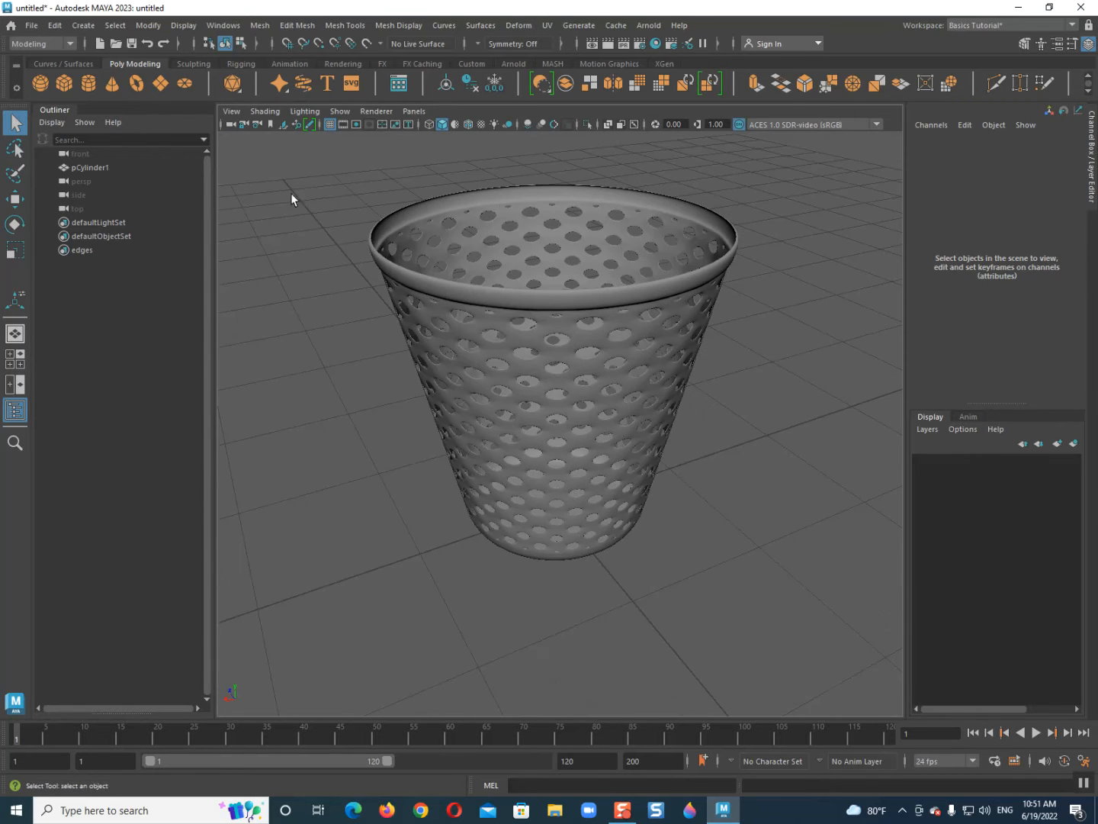
# - Switch the basket back to its unsmoothed display and examine the original mesh
pyautogui.click(261, 25)
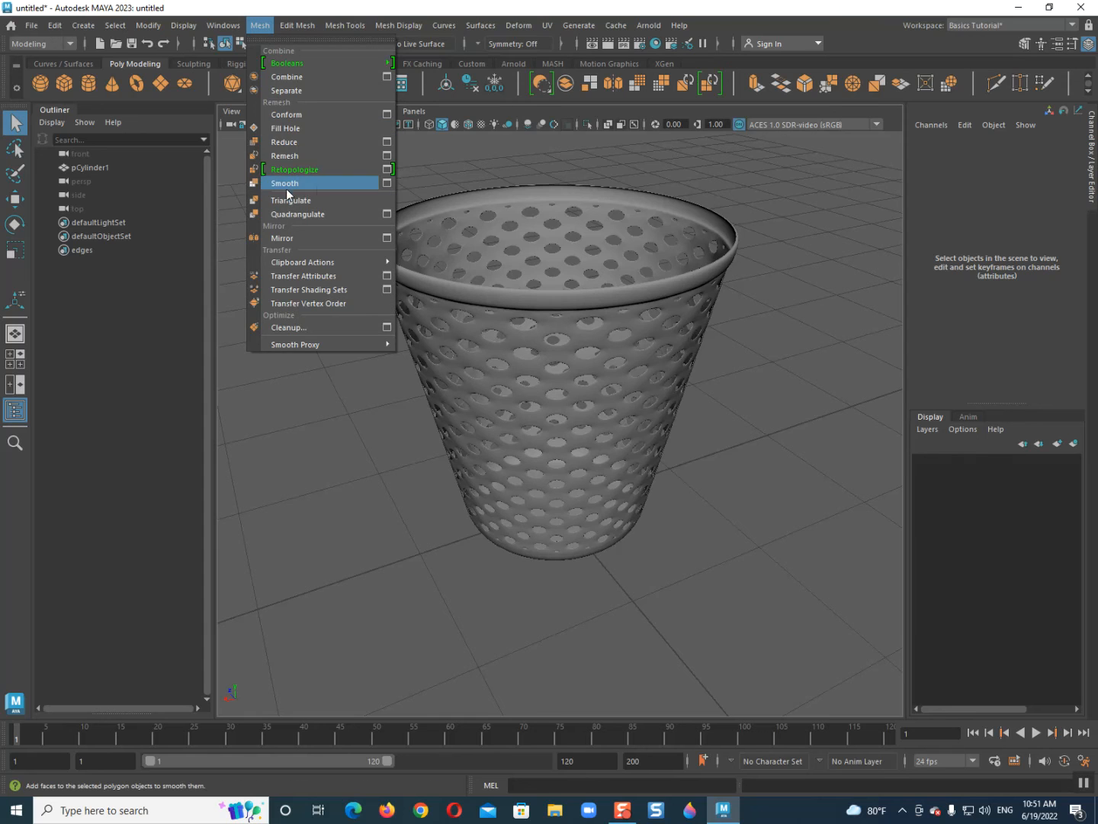
pyautogui.click(542, 343)
pyautogui.keyDown('alt'); pyautogui.moveTo(540, 339); pyautogui.dragTo(718, 316); pyautogui.keyUp('alt')
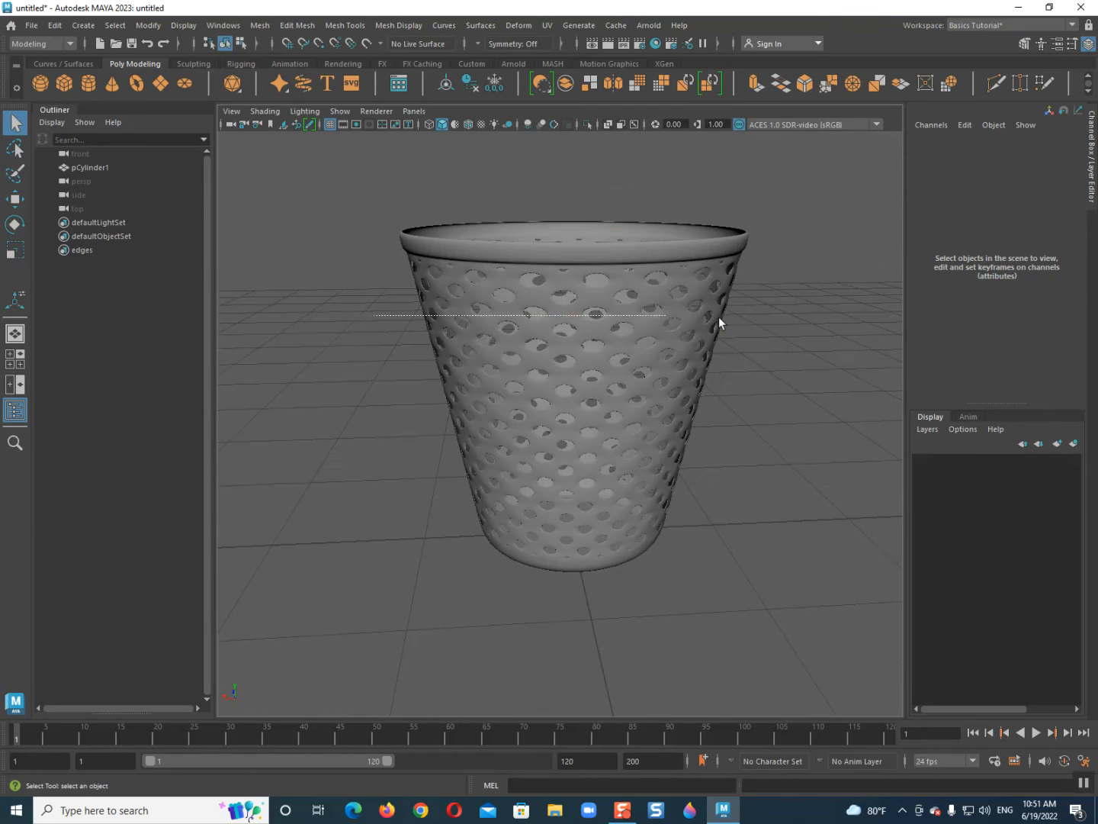
pyautogui.click(633, 360)
pyautogui.press('1')
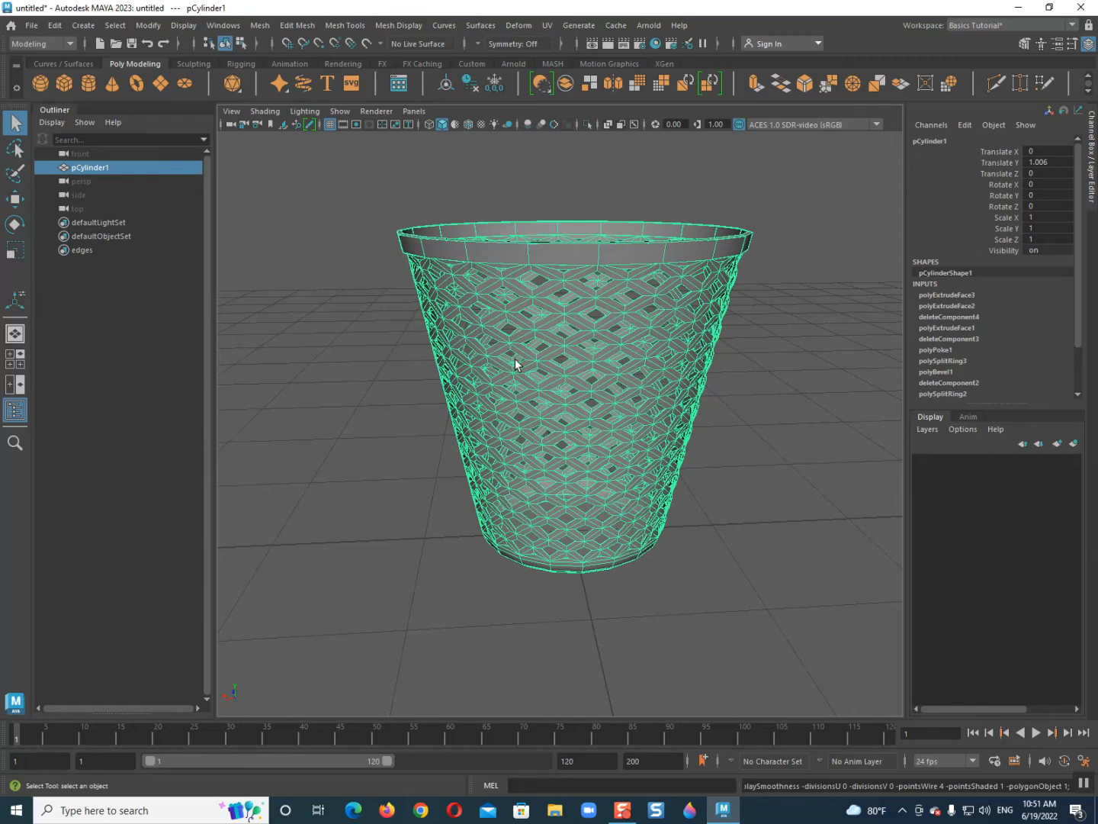
pyautogui.click(414, 355)
pyautogui.keyDown('alt'); pyautogui.moveTo(594, 346); pyautogui.dragTo(381, 353); pyautogui.keyUp('alt')
# - Turn the basket's smooth preview on again and compare it with the unsmoothed shape
pyautogui.click(704, 381)
pyautogui.press('3')
pyautogui.scroll(-2, 467, 418)
pyautogui.click(428, 415)
pyautogui.keyDown('alt'); pyautogui.moveTo(427, 415); pyautogui.dragTo(511, 447); pyautogui.keyUp('alt')
pyautogui.click(430, 393)
pyautogui.press('3')
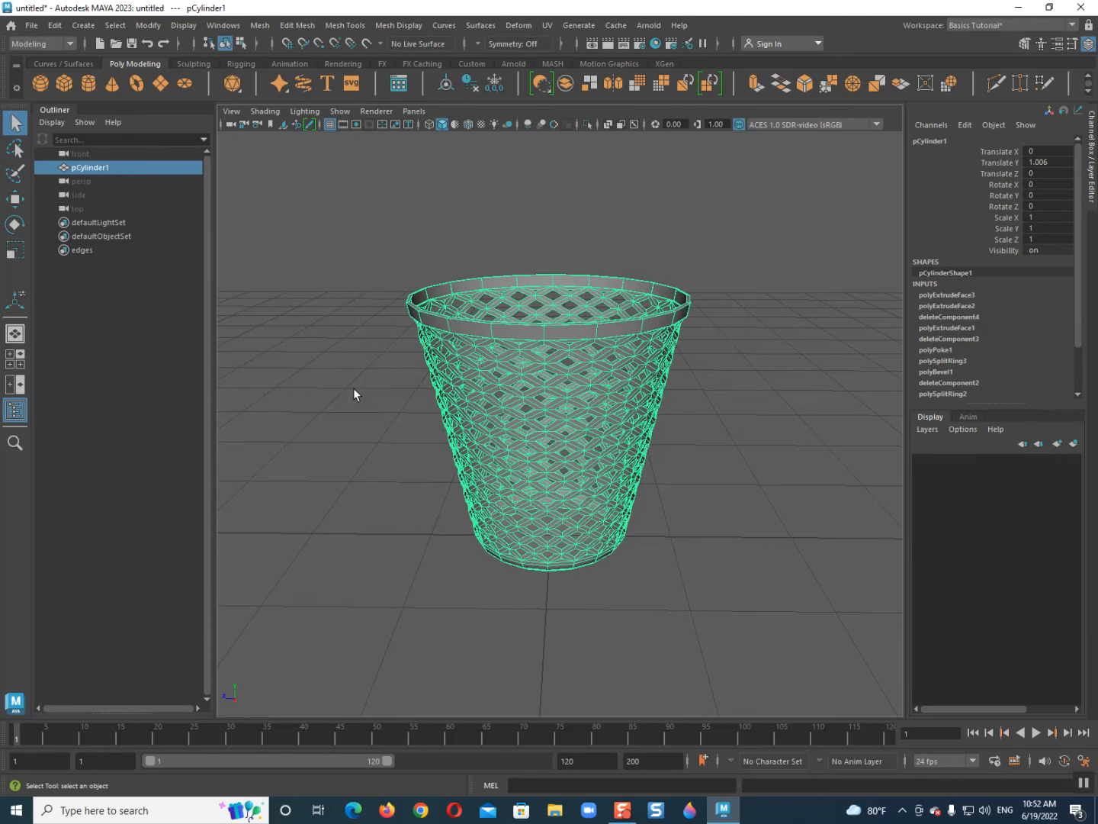
pyautogui.click(355, 388)
pyautogui.click(489, 394)
pyautogui.press('3')
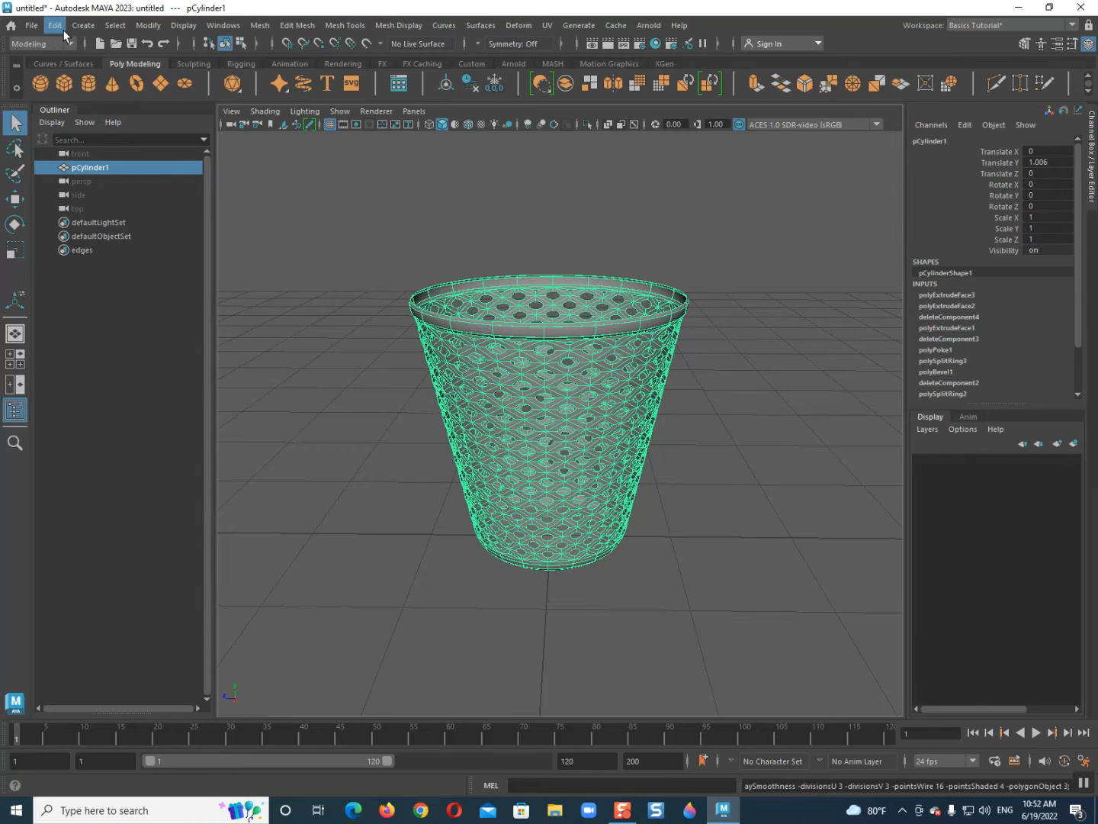
# - Export the selected basket to the Desktop as an FBX file named "bucket"
pyautogui.click(31, 25)
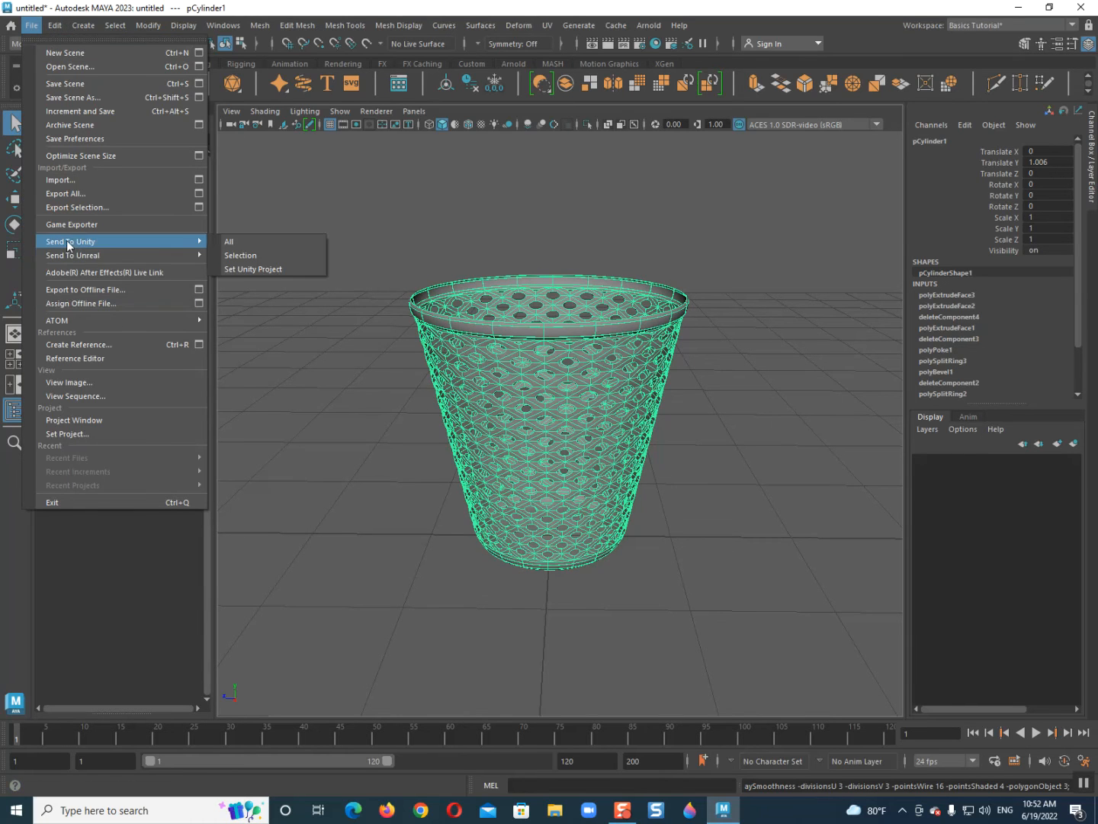
pyautogui.click(72, 208)
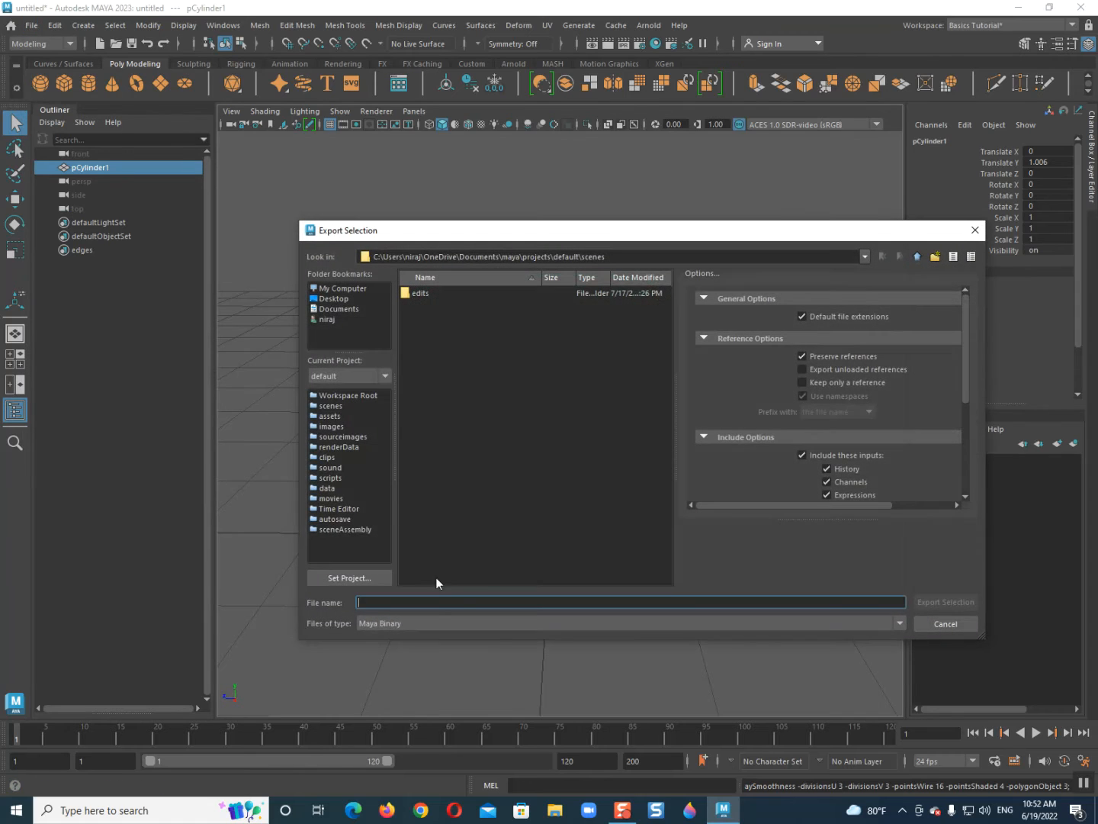
pyautogui.click(442, 629)
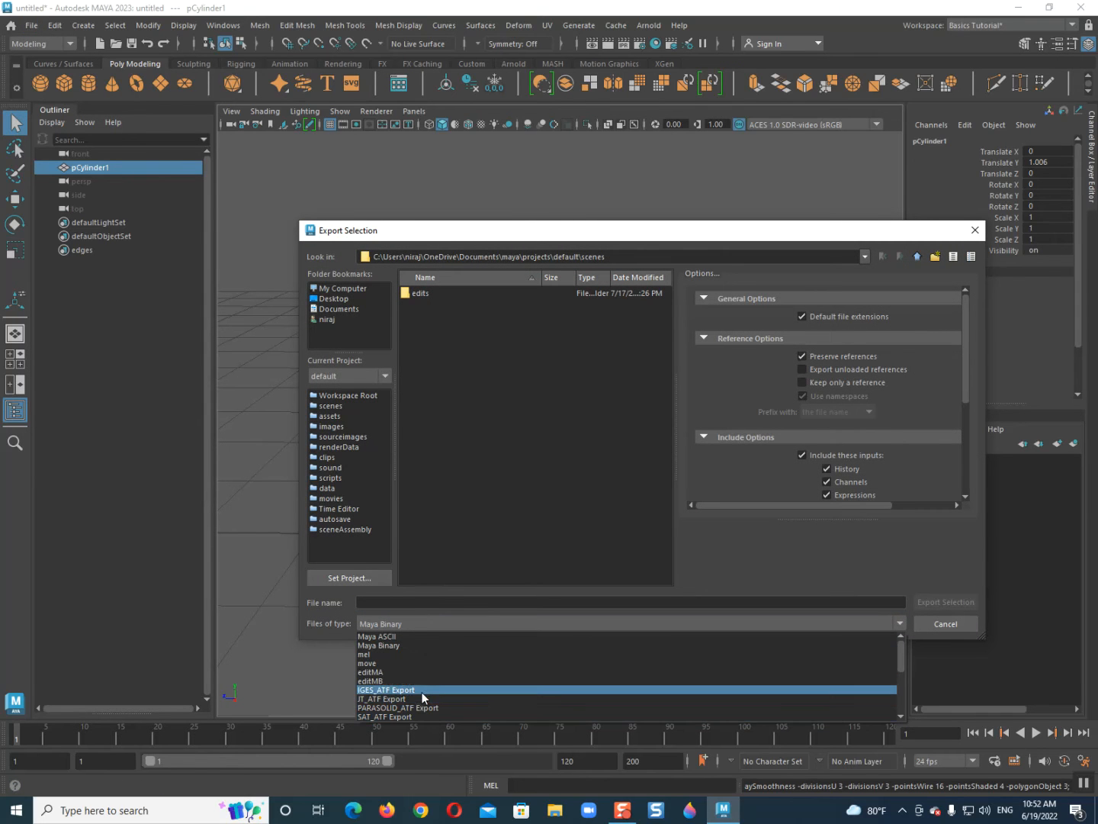
pyautogui.press('f')
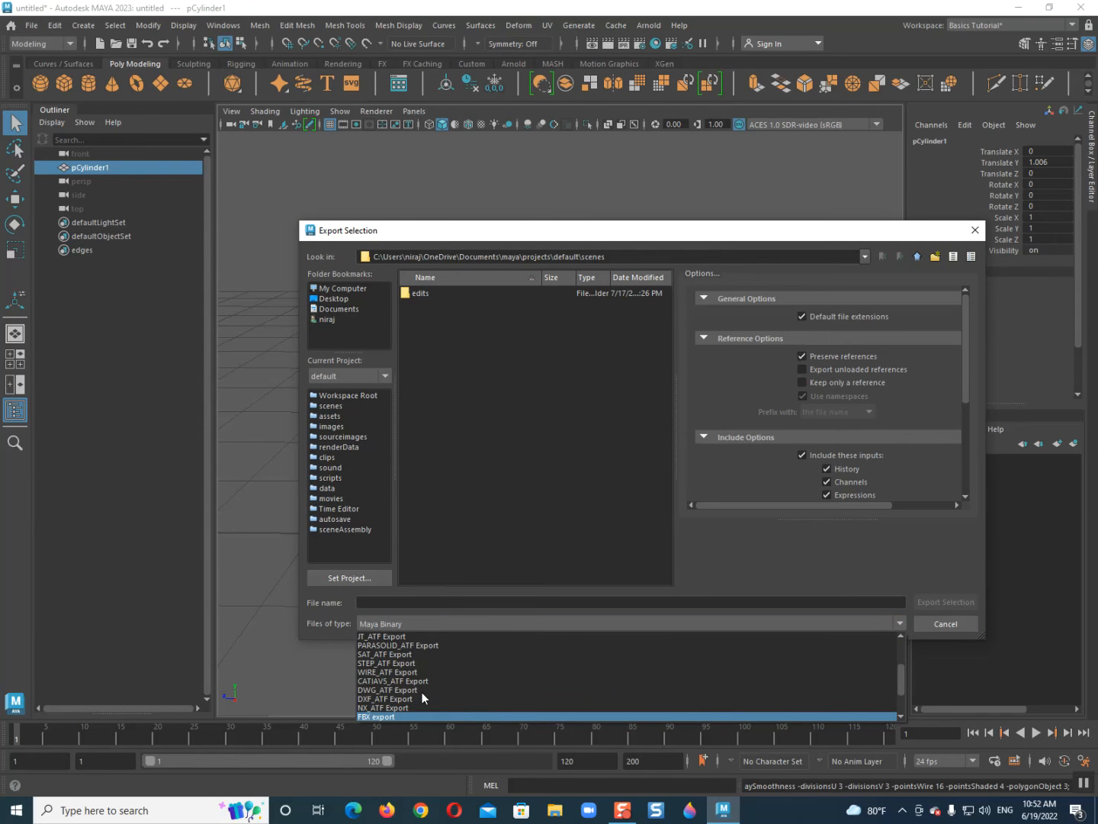
pyautogui.press('Return')
pyautogui.click(387, 602)
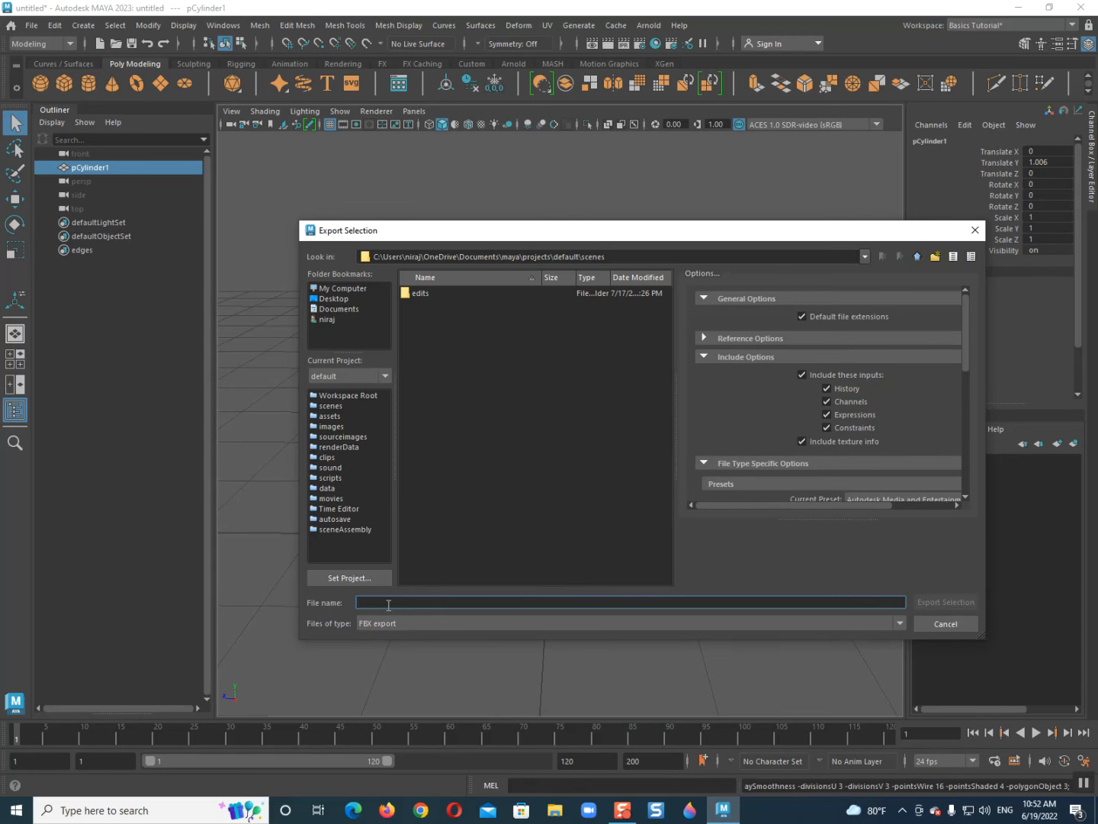
pyautogui.write('bucket')
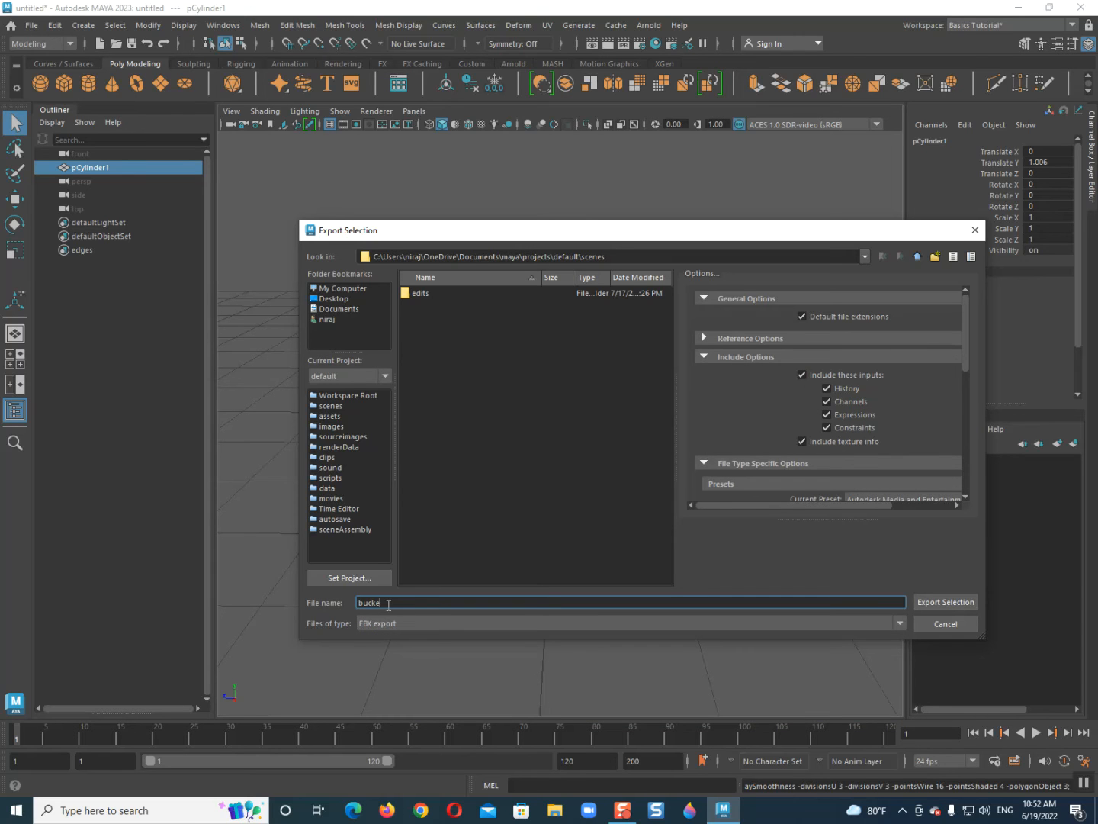
pyautogui.click(336, 300)
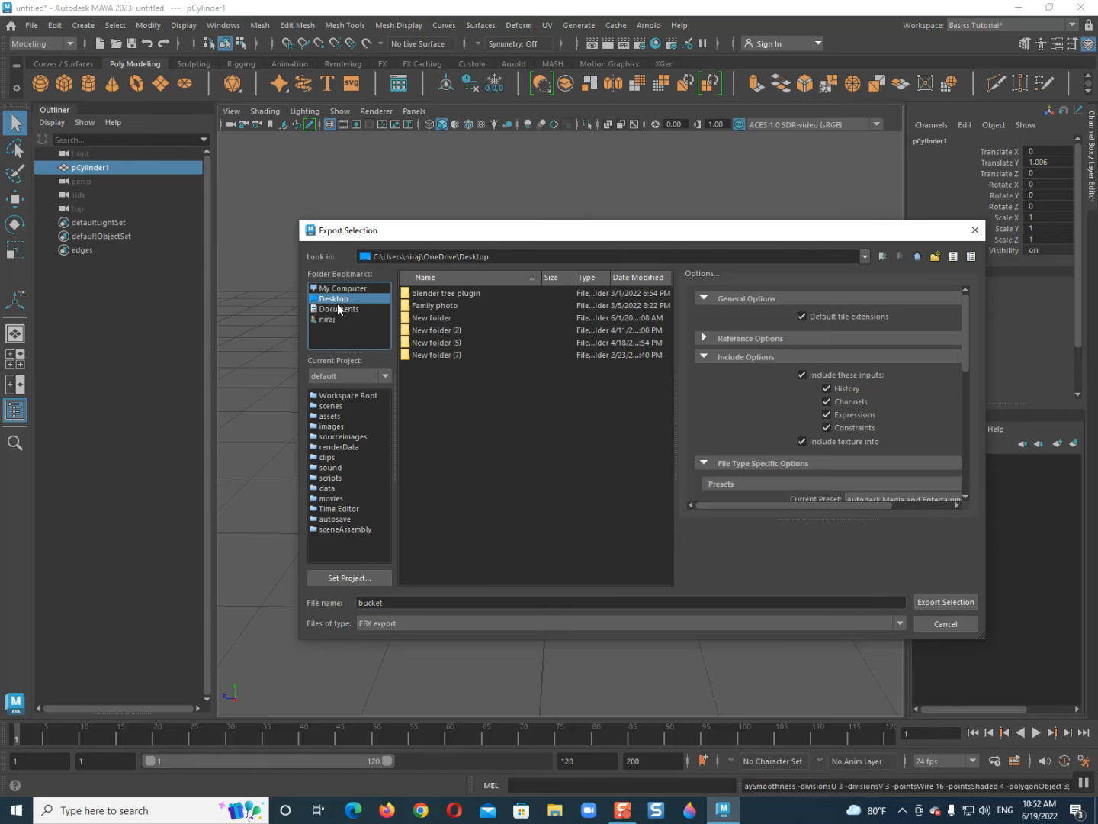
pyautogui.click(931, 602)
# - Open bucket.fbx from the desktop in 3D Viewer, inspect the exported basket, and return to Maya
pyautogui.click(1018, 7)
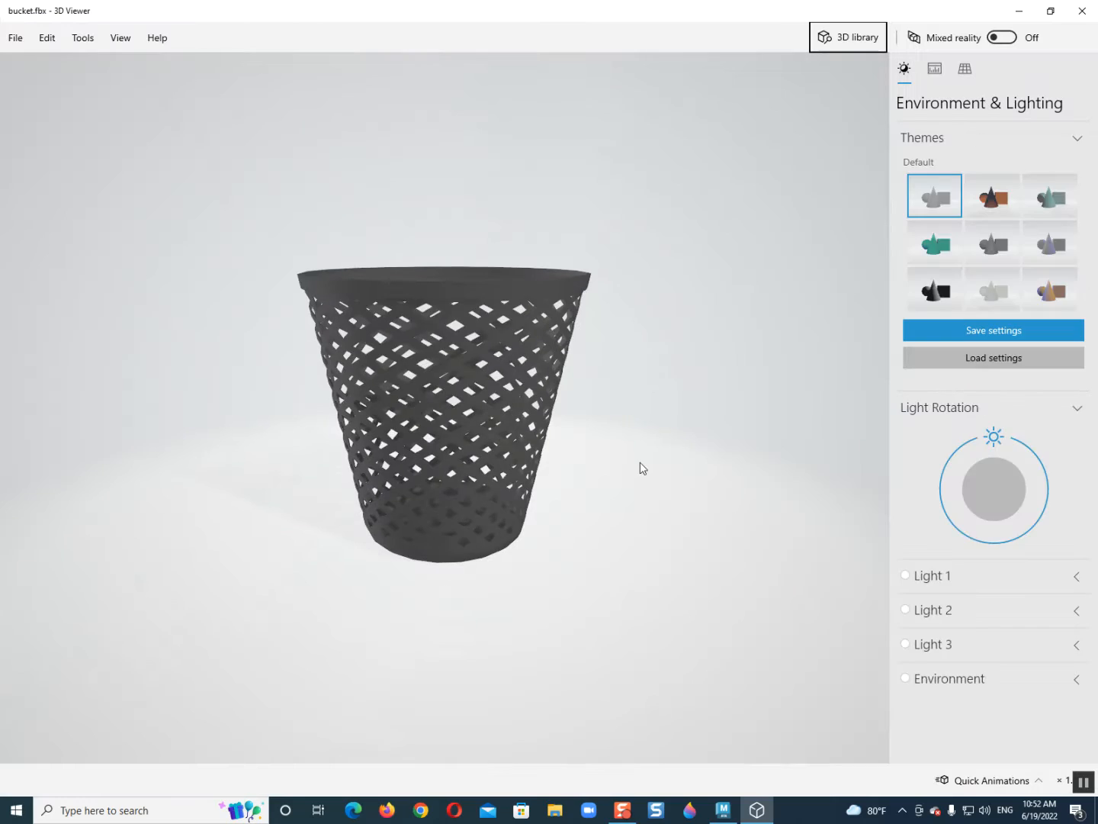
pyautogui.scroll(5, 569, 468)
pyautogui.moveTo(528, 498); pyautogui.dragTo(879, 168)
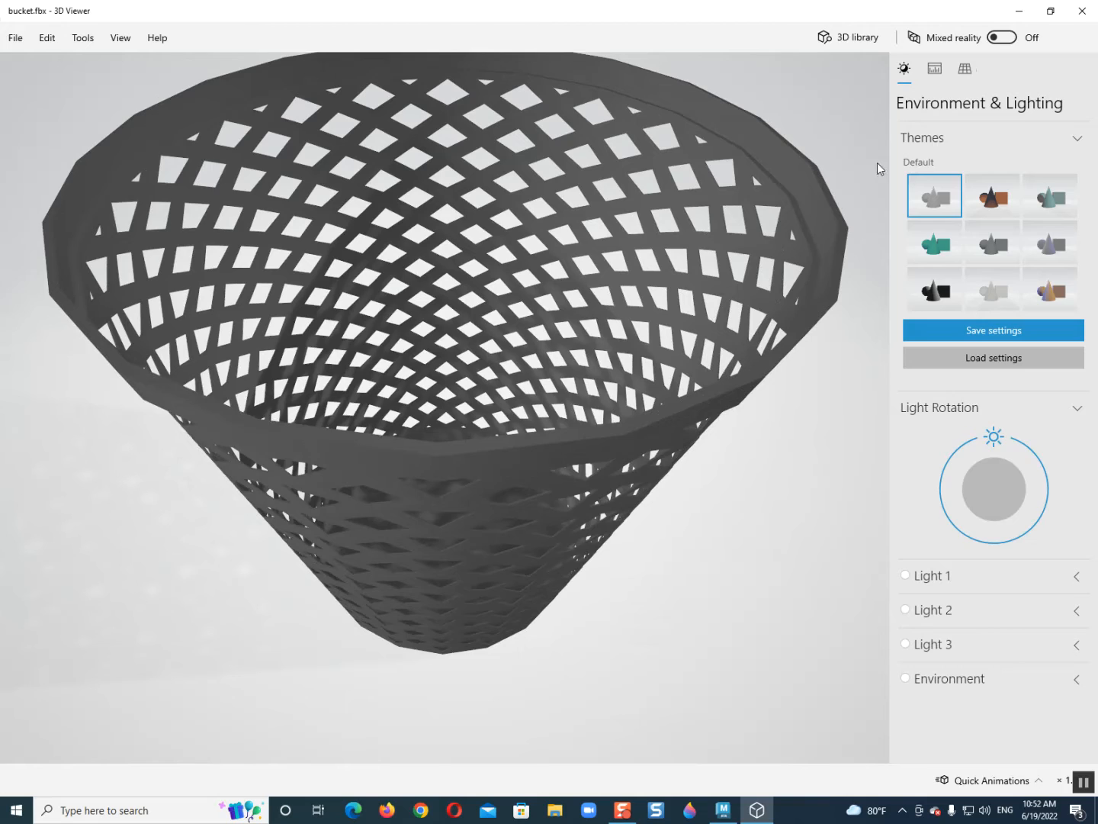
pyautogui.click(1081, 10)
pyautogui.click(723, 810)
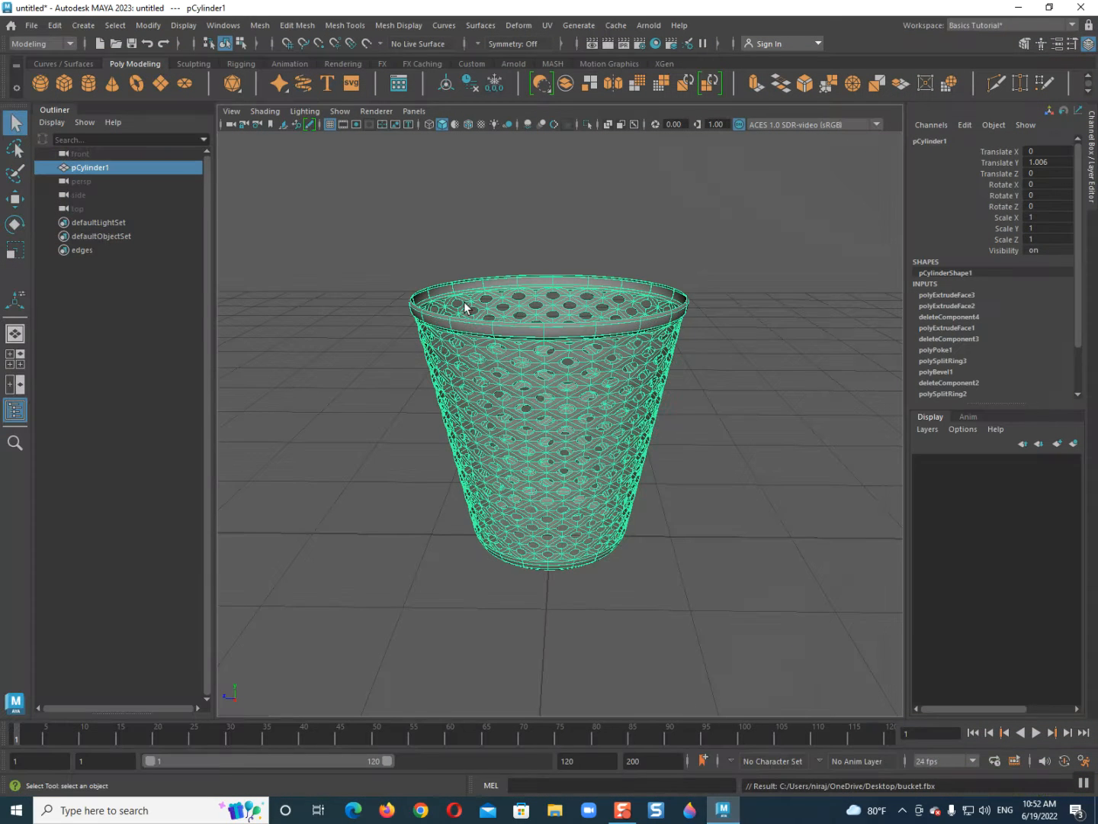
# - Turn off the basket's smooth preview and apply the Smooth operation to the mesh with 1 division
pyautogui.click(479, 341)
pyautogui.press('1')
pyautogui.click(420, 352)
pyautogui.click(432, 354)
pyautogui.click(258, 25)
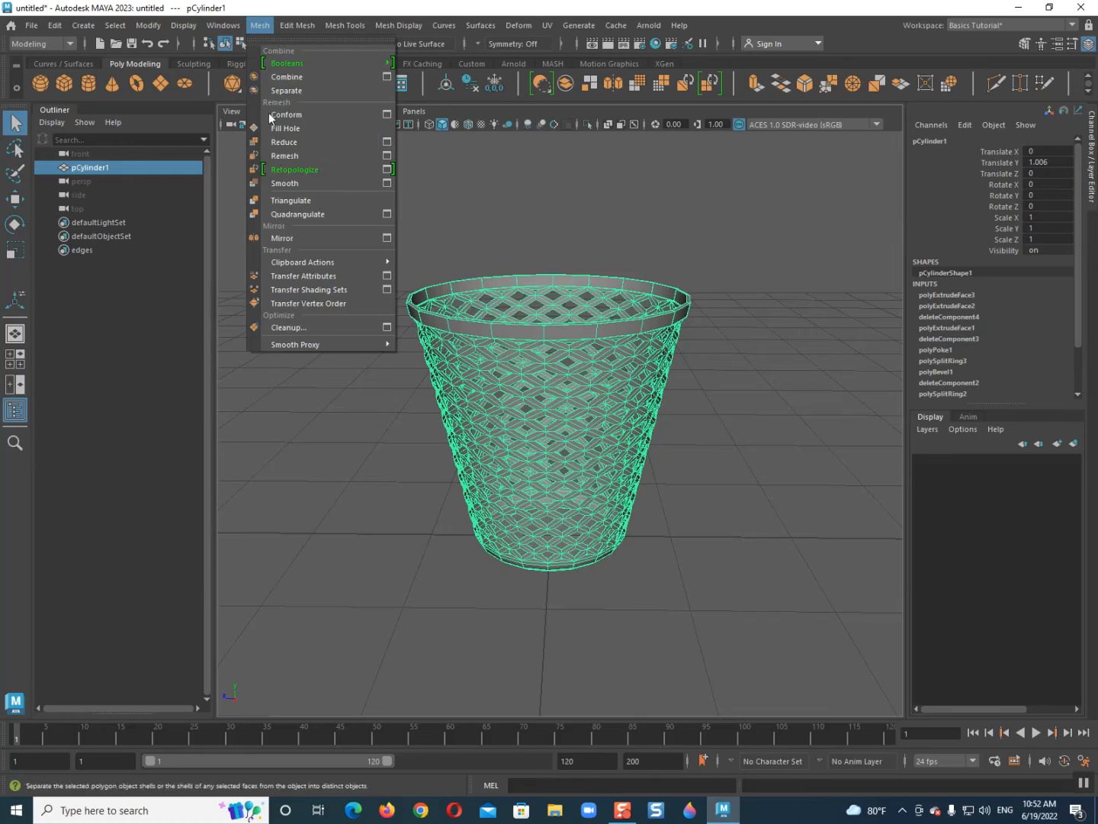
pyautogui.click(285, 183)
pyautogui.scroll(5, 499, 437)
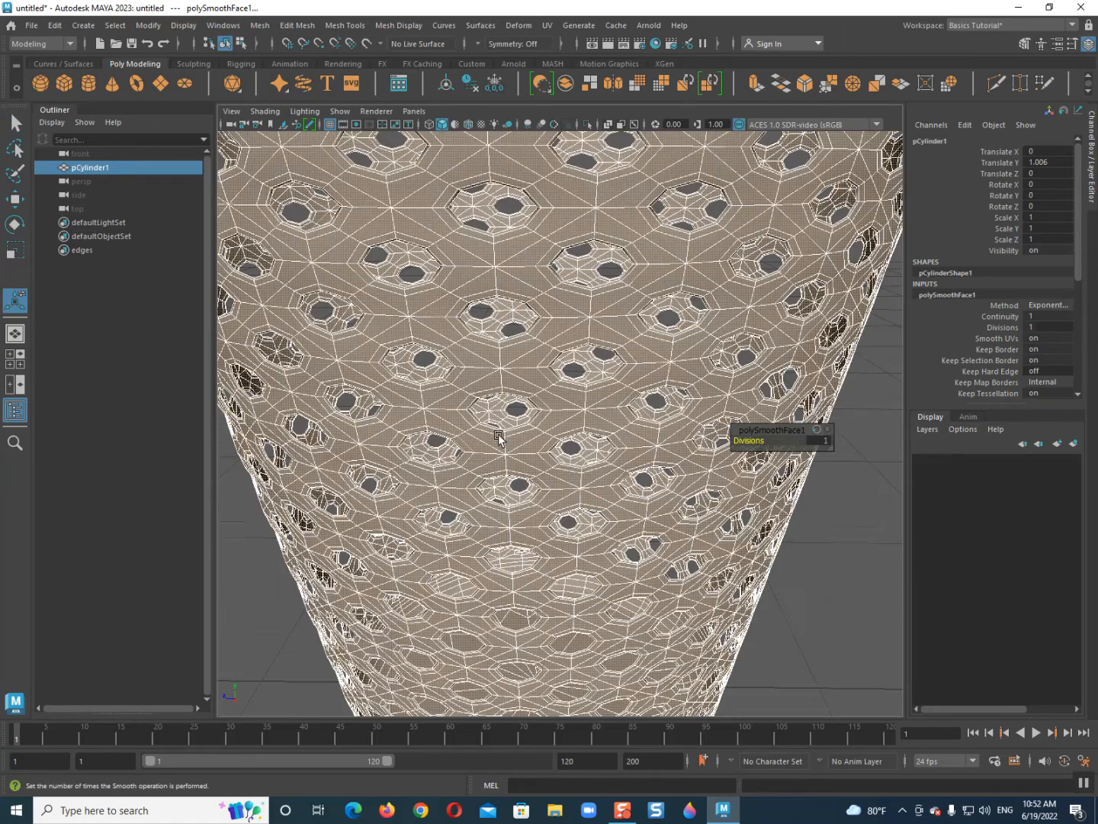
pyautogui.scroll(-5, 501, 437)
pyautogui.keyDown('alt'); pyautogui.moveTo(458, 415); pyautogui.dragTo(565, 388); pyautogui.keyUp('alt')
pyautogui.scroll(-5, 506, 447)
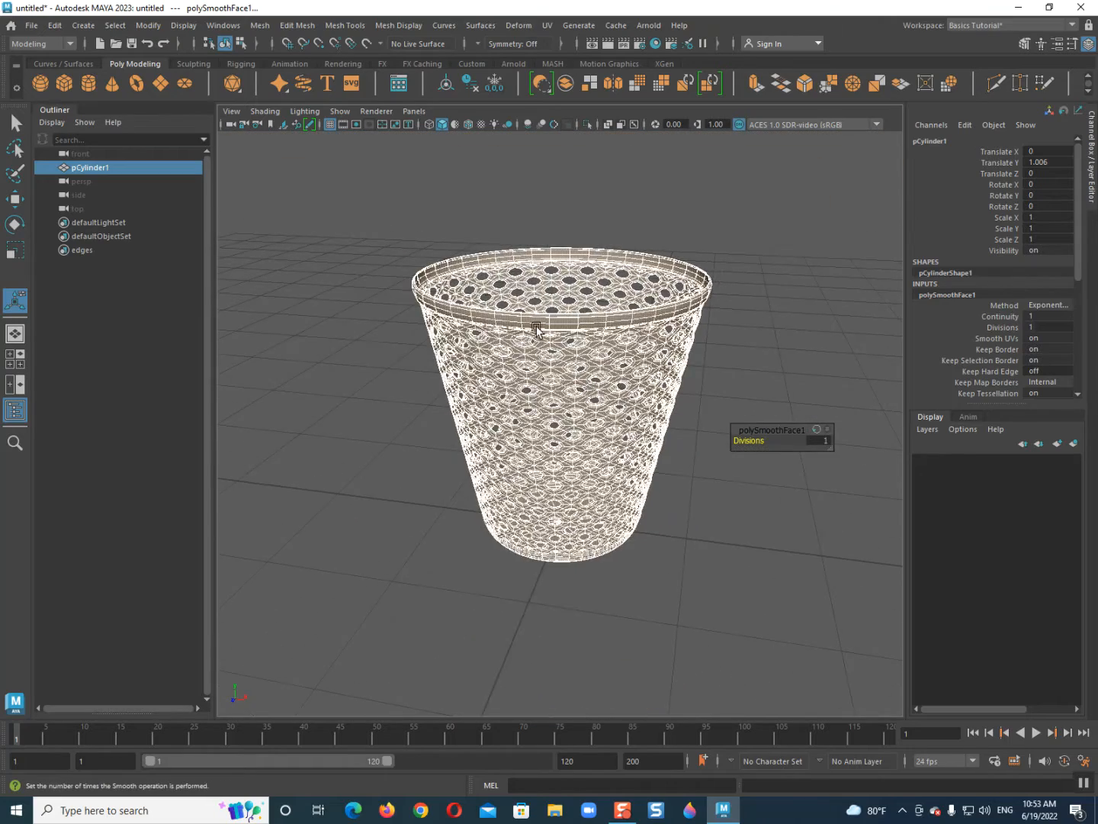
# - Export the smoothed basket to the Desktop as an FBX file named "bucket smooth"
pyautogui.click(682, 341)
pyautogui.keyDown('alt'); pyautogui.moveTo(683, 341); pyautogui.dragTo(360, 401); pyautogui.keyUp('alt')
pyautogui.click(485, 386)
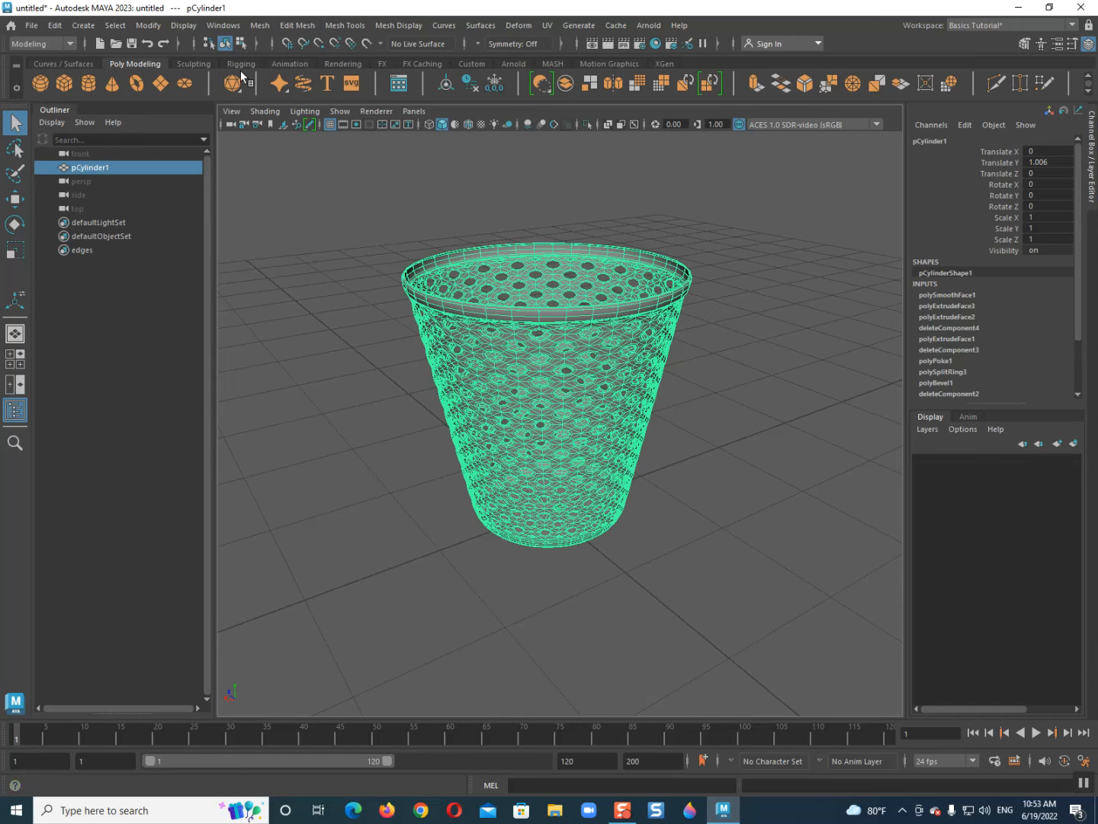
pyautogui.click(31, 25)
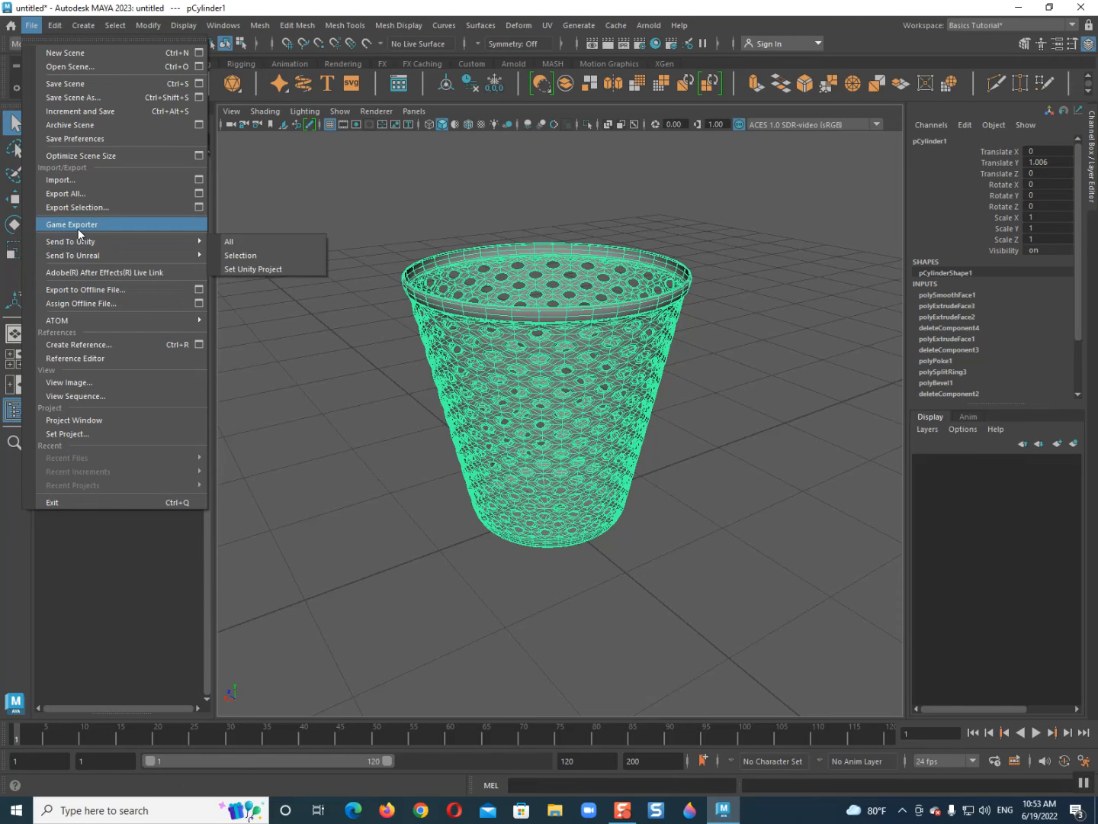
pyautogui.click(72, 207)
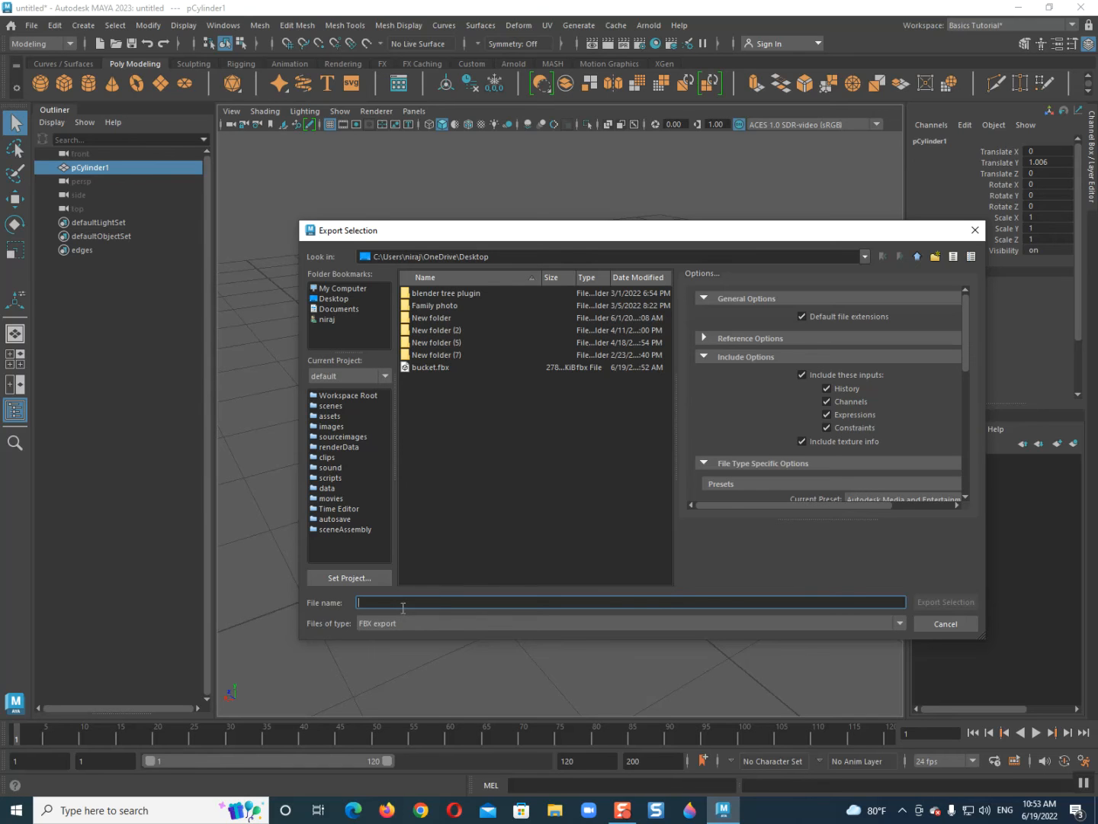
pyautogui.write('bucke')
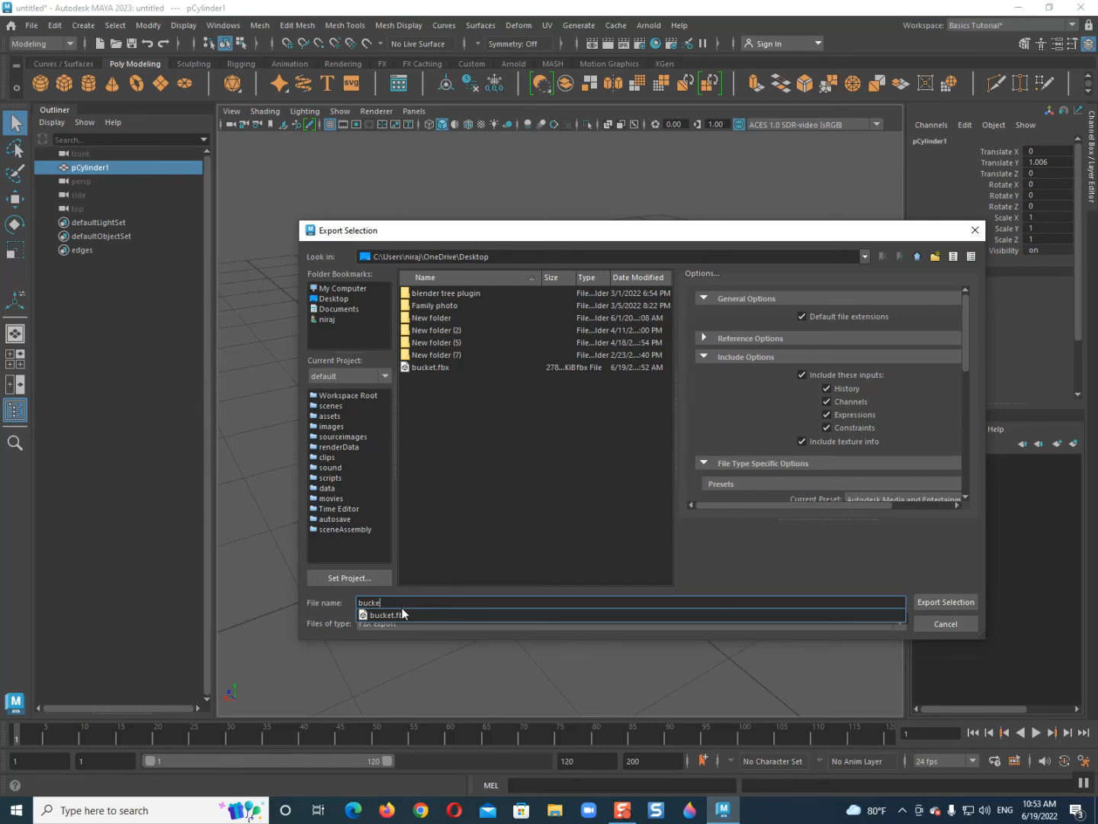
pyautogui.write('t smoot')
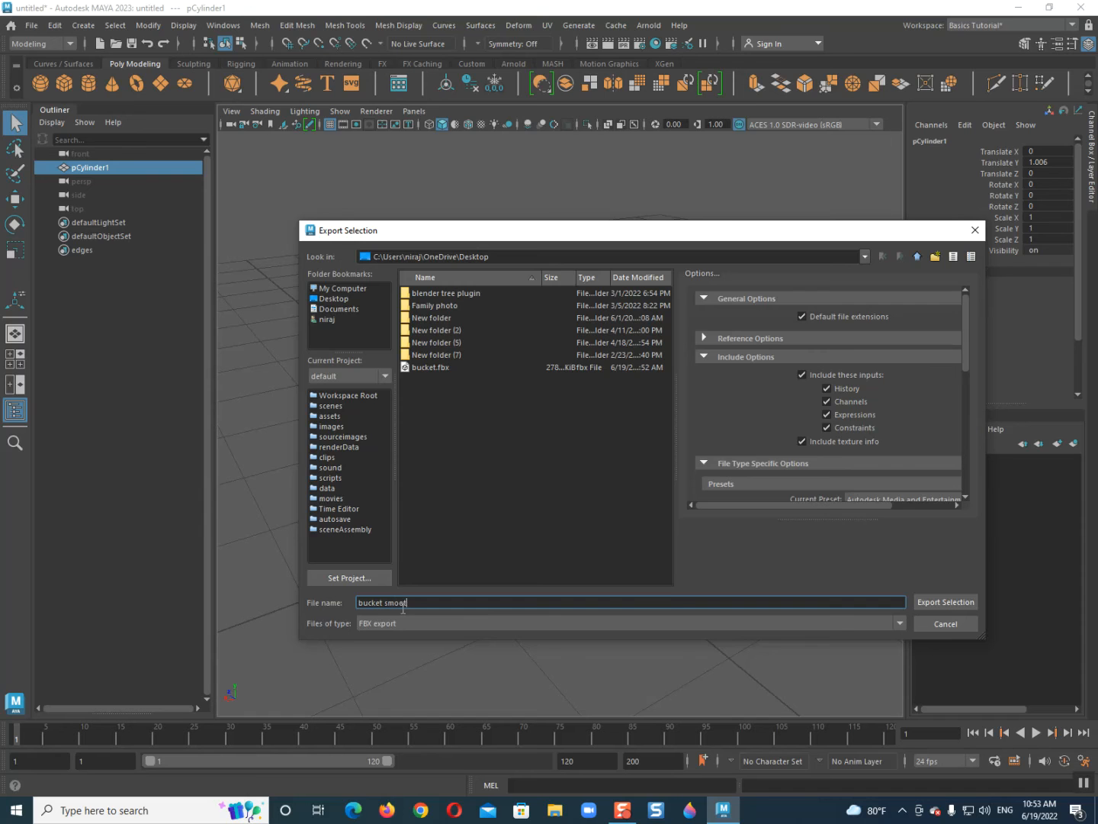
pyautogui.write('h')
pyautogui.press('Return')
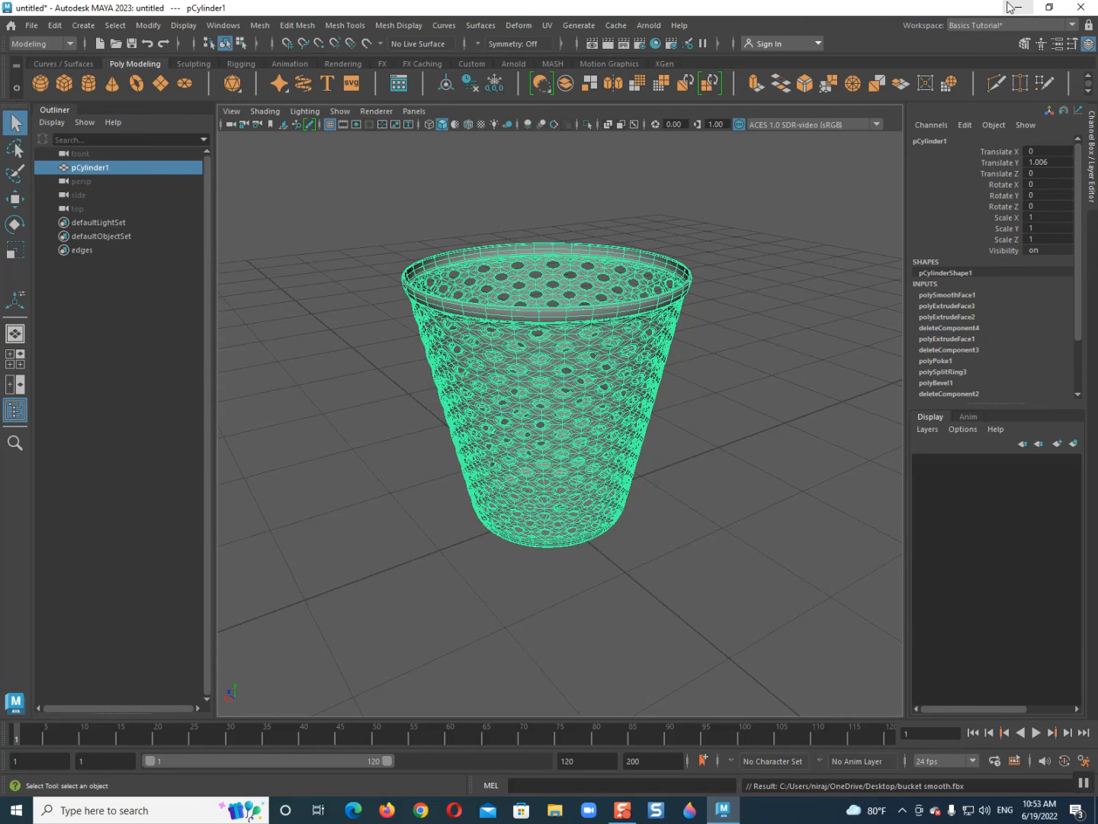
# - Open the "bucket smooth" file from the desktop in 3D Viewer and inspect its rounded holes and rim
pyautogui.click(1013, 8)
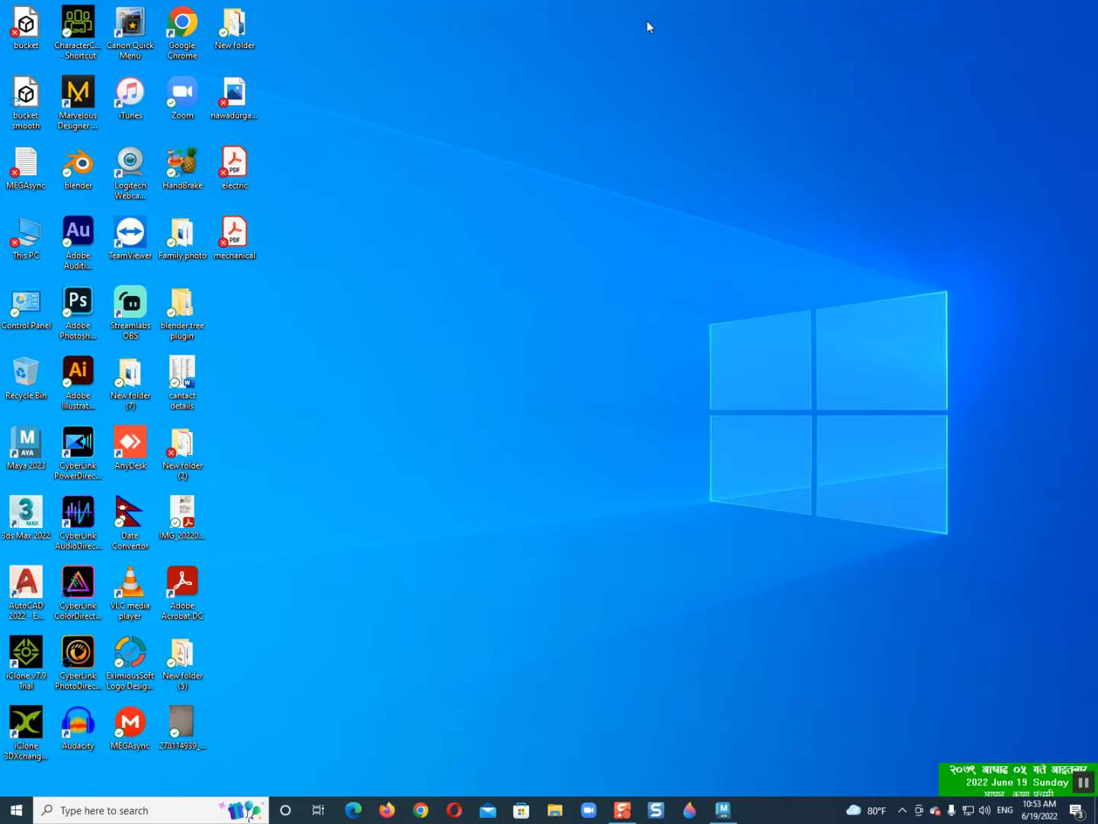
pyautogui.doubleClick(10, 93)
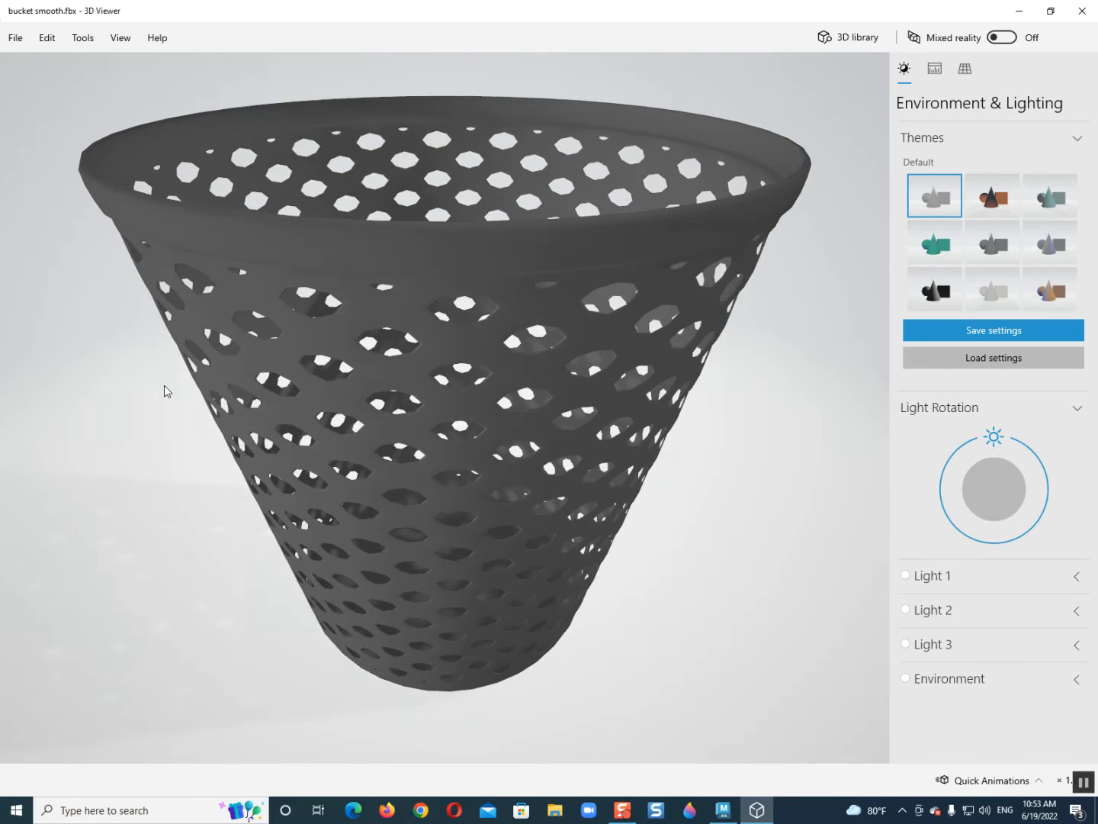
pyautogui.scroll(-8, 79, 375)
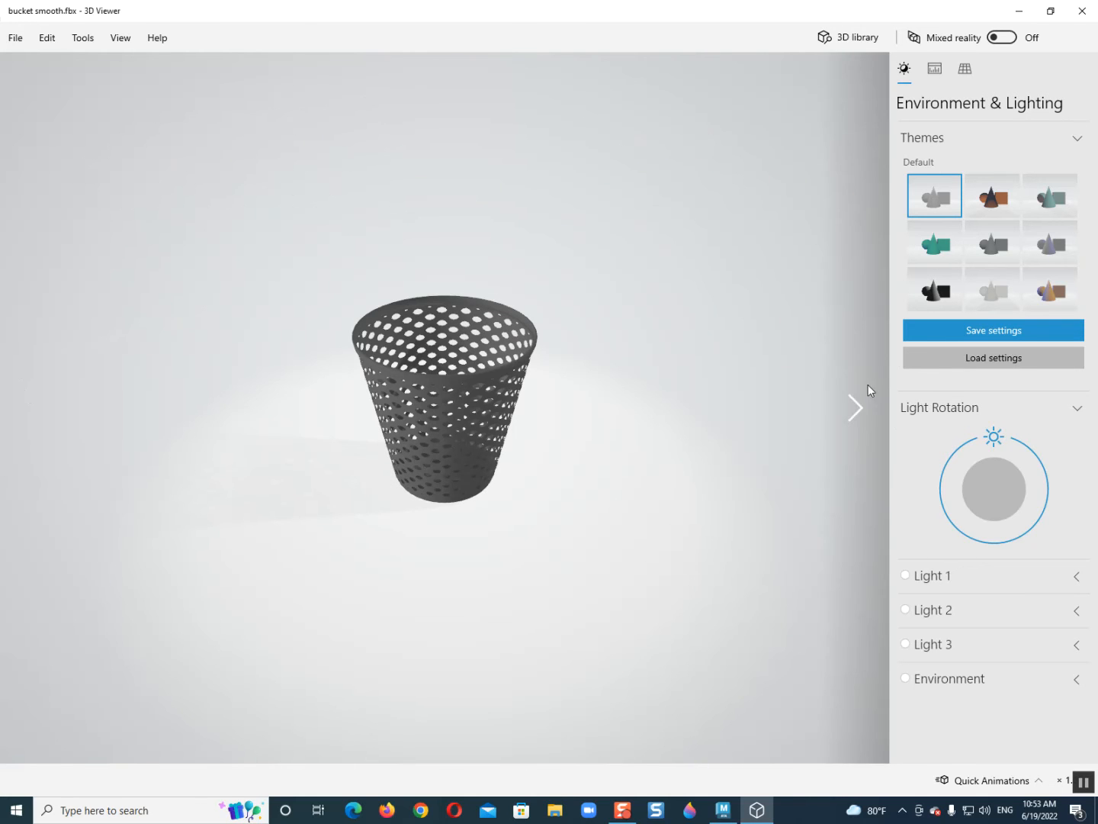
pyautogui.scroll(5, 523, 388)
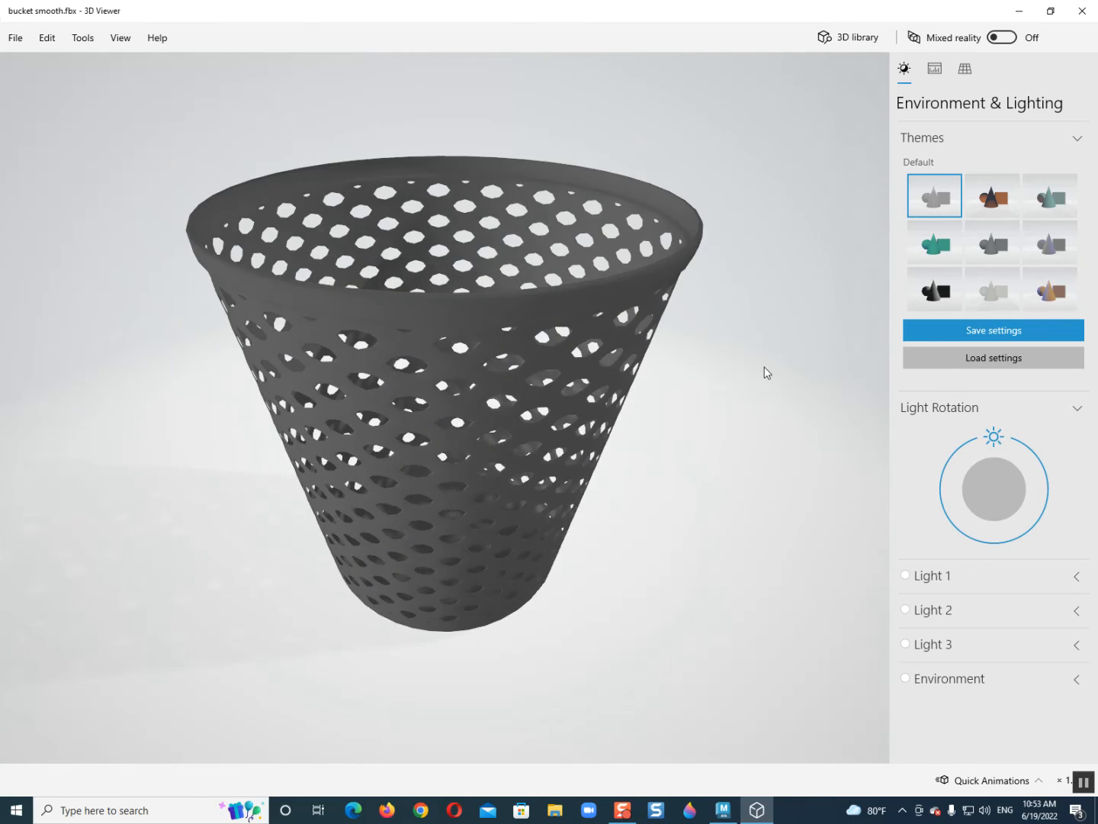
# - Inspect the unsmoothed bucket.fbx basket in 3D Viewer up close and close the viewer
pyautogui.click(855, 417)
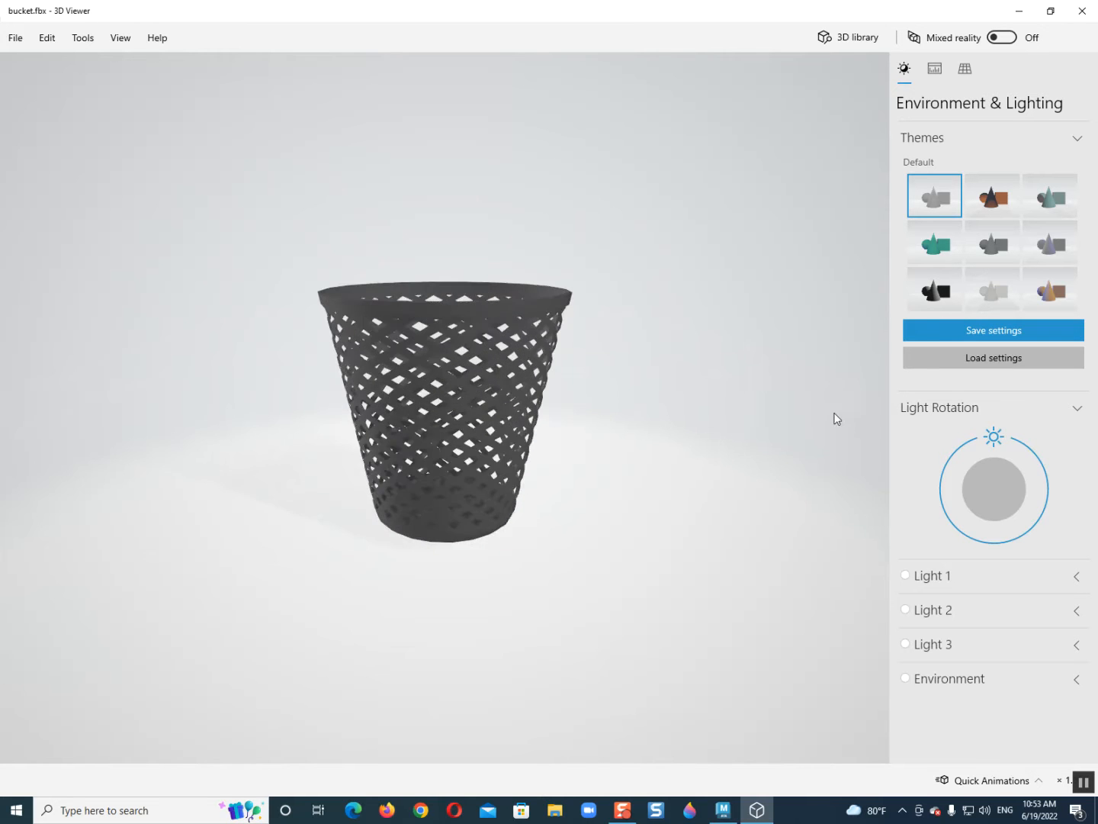
pyautogui.scroll(5, 432, 428)
pyautogui.moveTo(431, 429); pyautogui.dragTo(499, 393)
pyautogui.click(1083, 11)
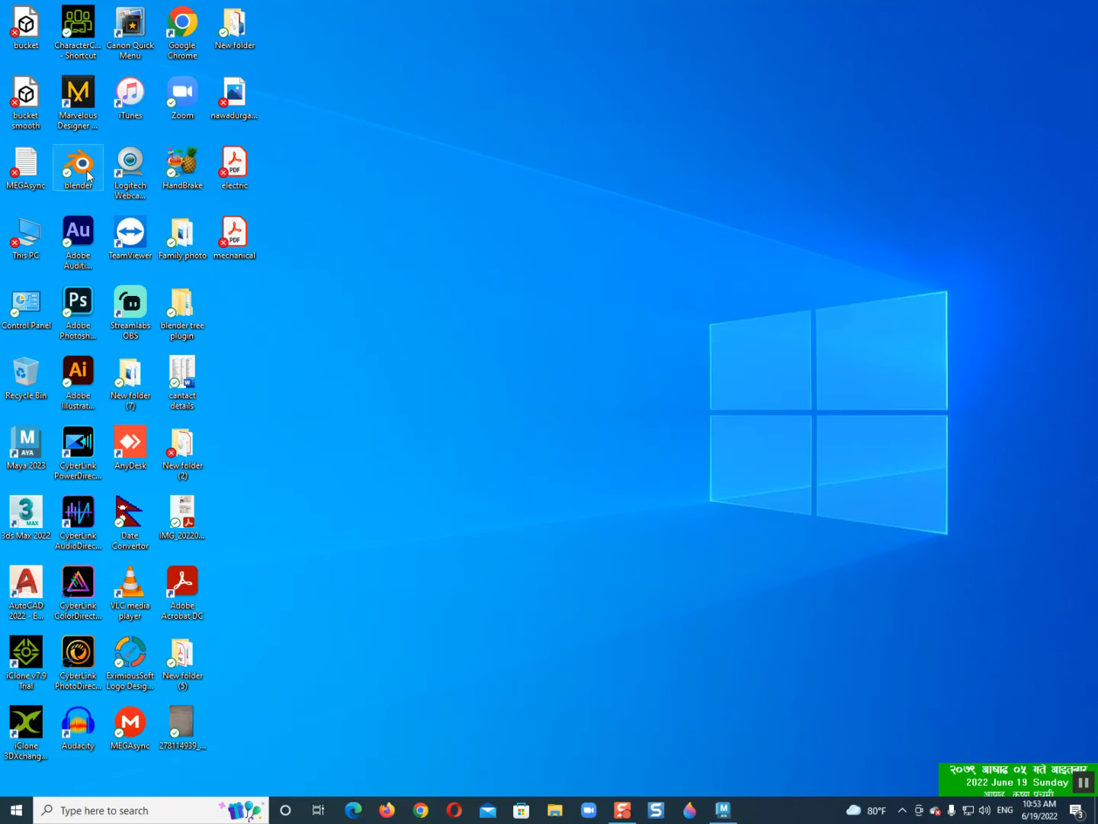
# - Delete the "bucket" and "bucket smooth" files from the desktop, empty the Recycle Bin and refresh the desktop
pyautogui.moveTo(2, 1); pyautogui.dragTo(31, 98)
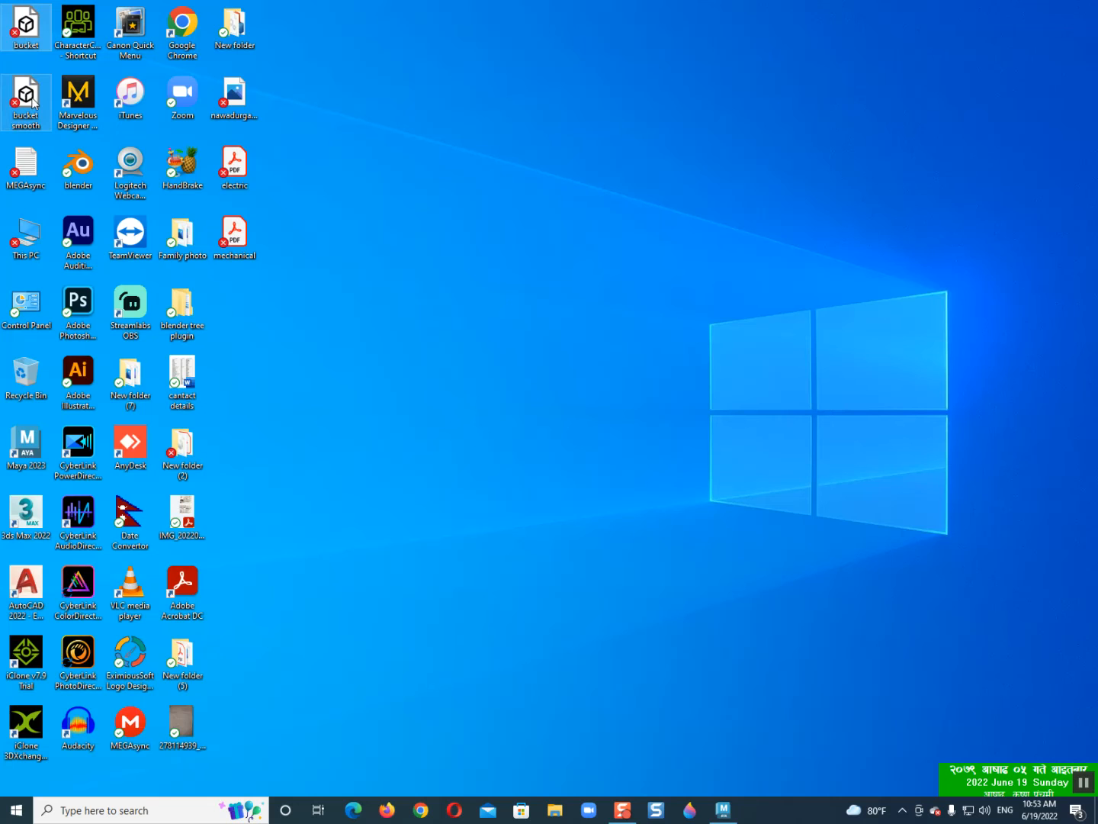
pyautogui.press('Delete')
pyautogui.rightClick(30, 227)
pyautogui.click(70, 260)
pyautogui.rightClick(38, 240)
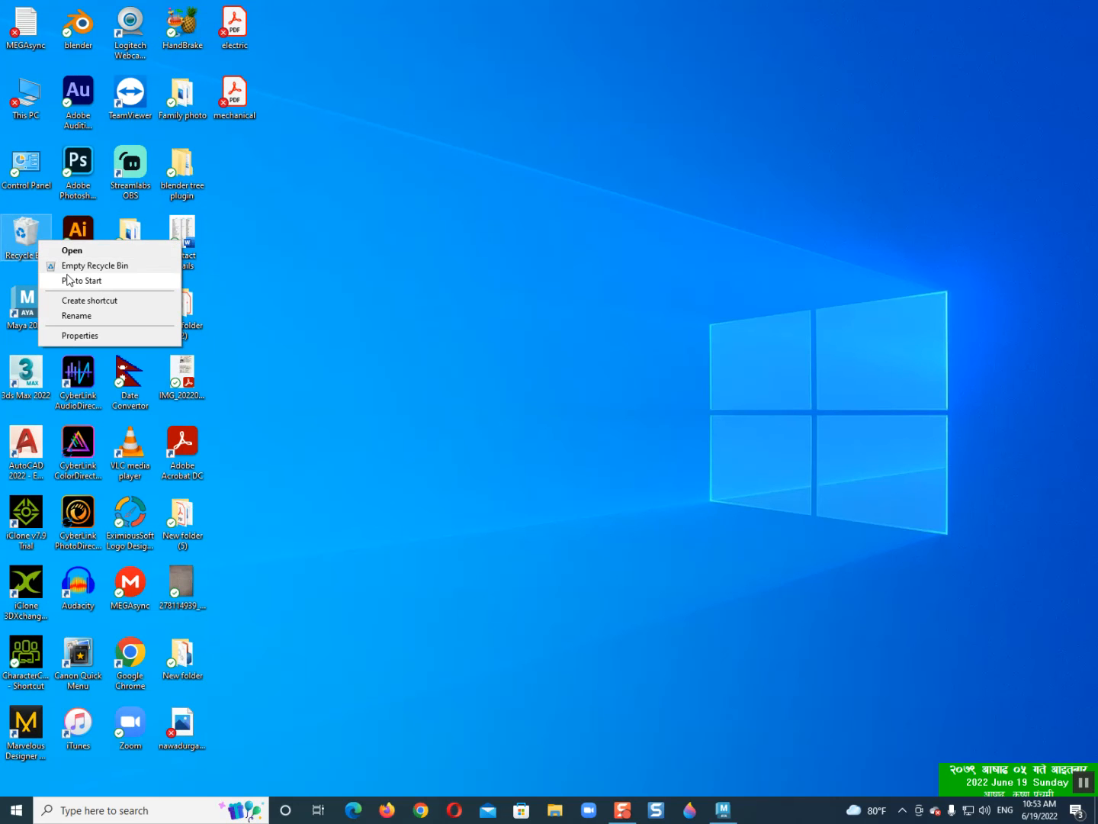
pyautogui.click(71, 266)
pyautogui.rightClick(450, 333)
pyautogui.click(473, 366)
# - Return to Maya and assign a new Phong E material to the basket mesh
pyautogui.click(723, 810)
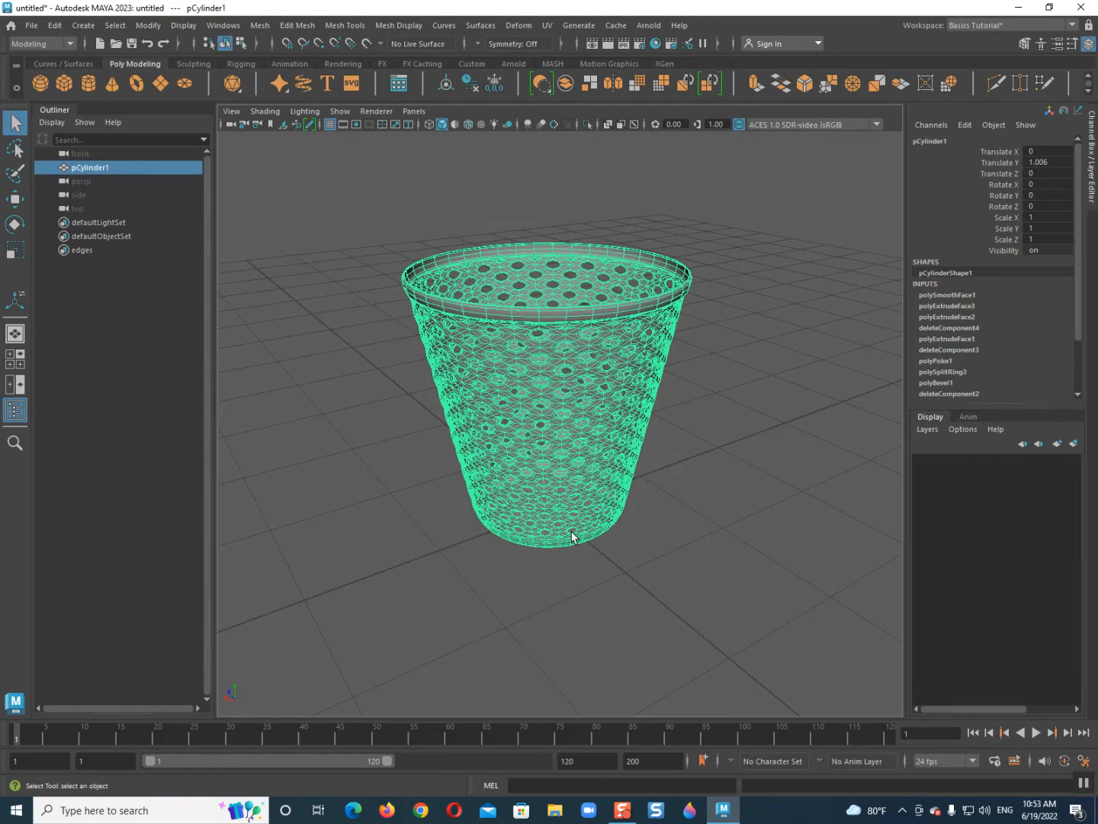
pyautogui.click(440, 491)
pyautogui.keyDown('alt'); pyautogui.moveTo(363, 539); pyautogui.dragTo(526, 488); pyautogui.keyUp('alt')
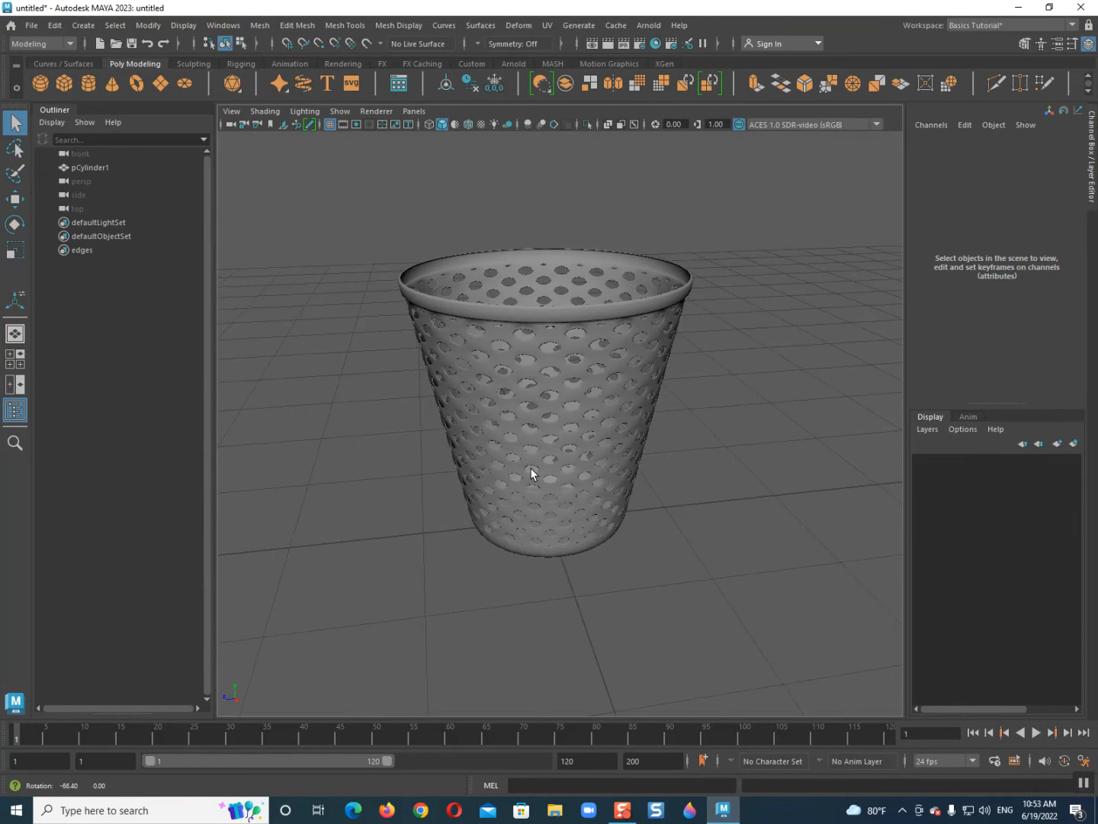
pyautogui.click(536, 389)
pyautogui.moveTo(534, 373); pyautogui.dragTo(629, 724, button='right')
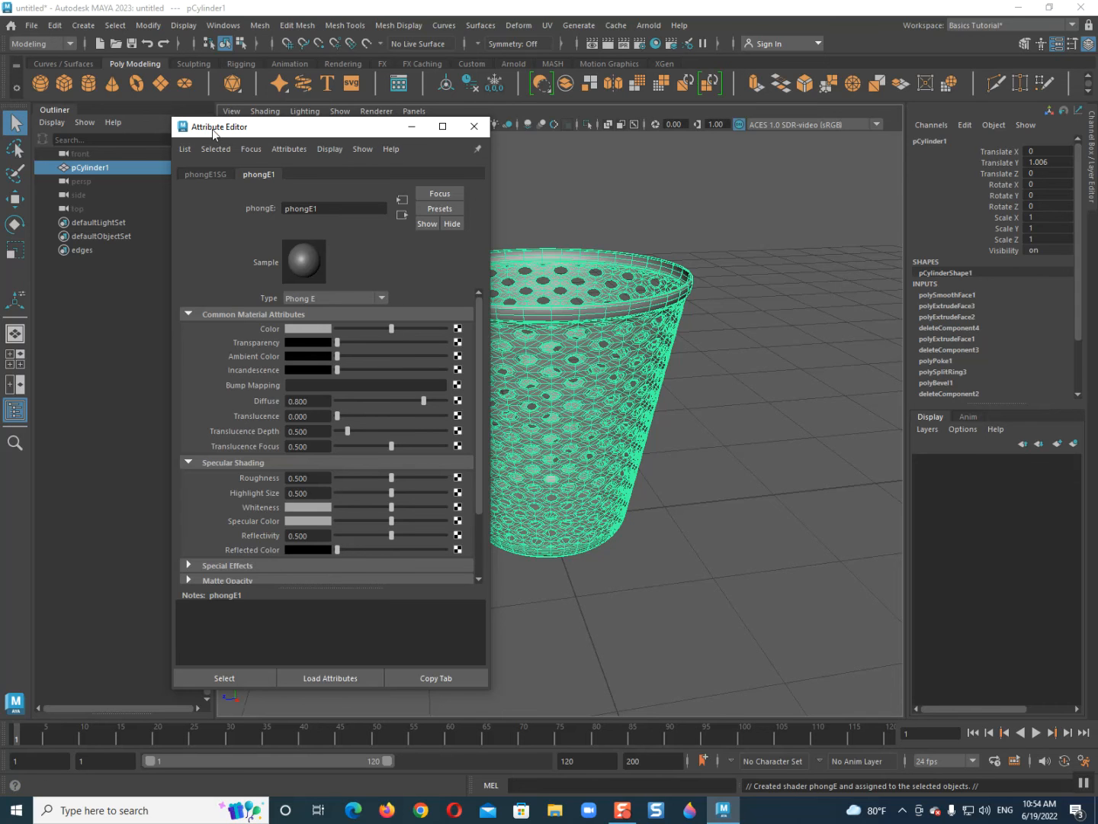
# - Dock the Attribute Editor beside the viewport and narrow it to give the viewport more room
pyautogui.moveTo(215, 132); pyautogui.dragTo(1094, 245)
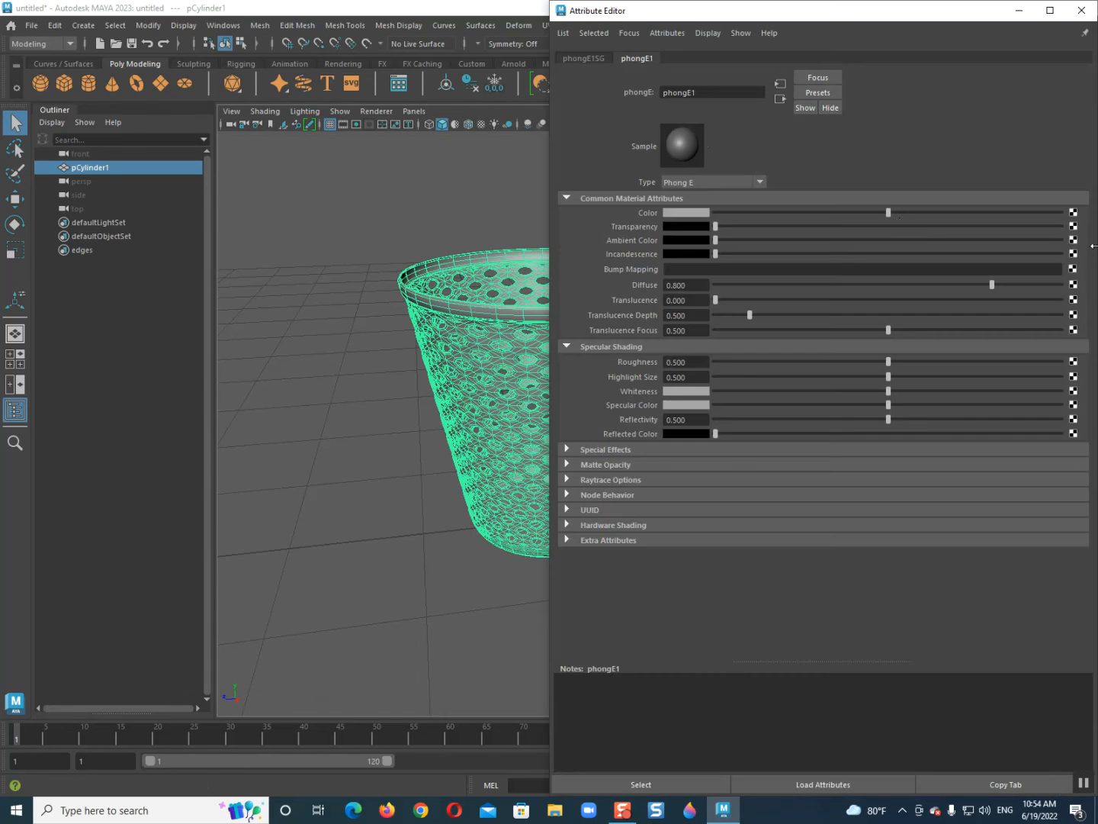
pyautogui.click(1082, 10)
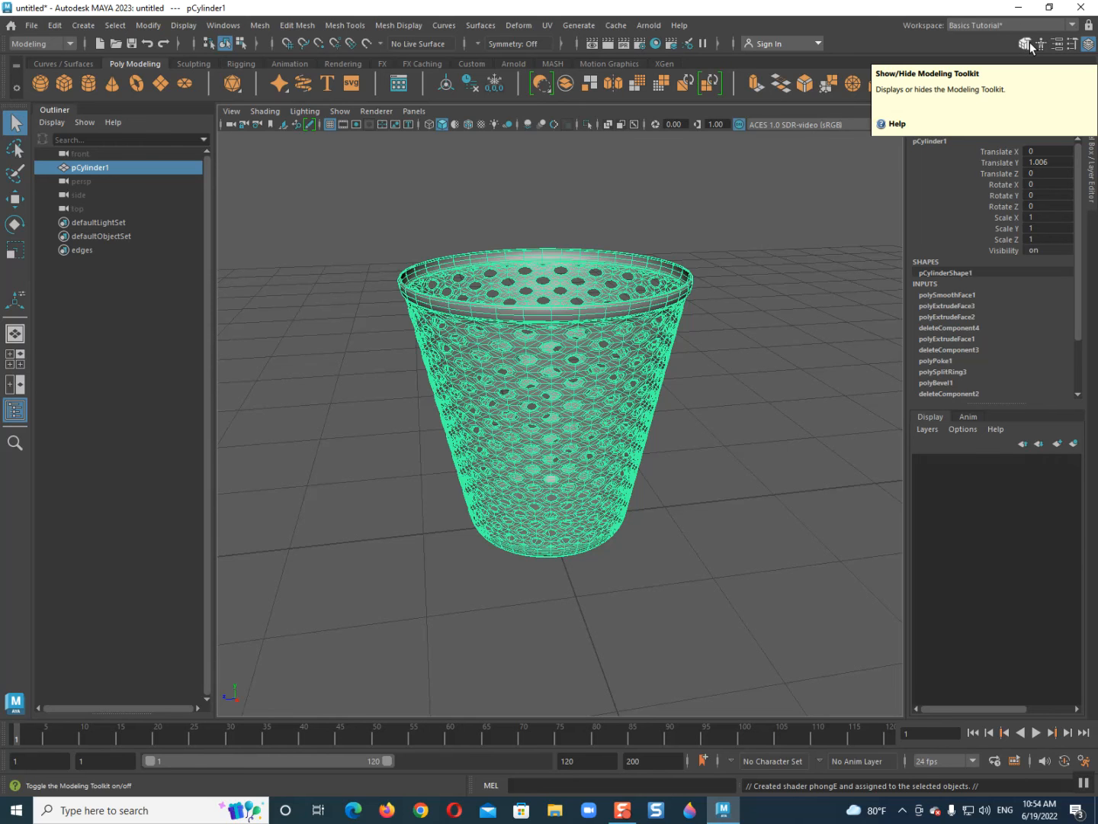
pyautogui.click(1063, 45)
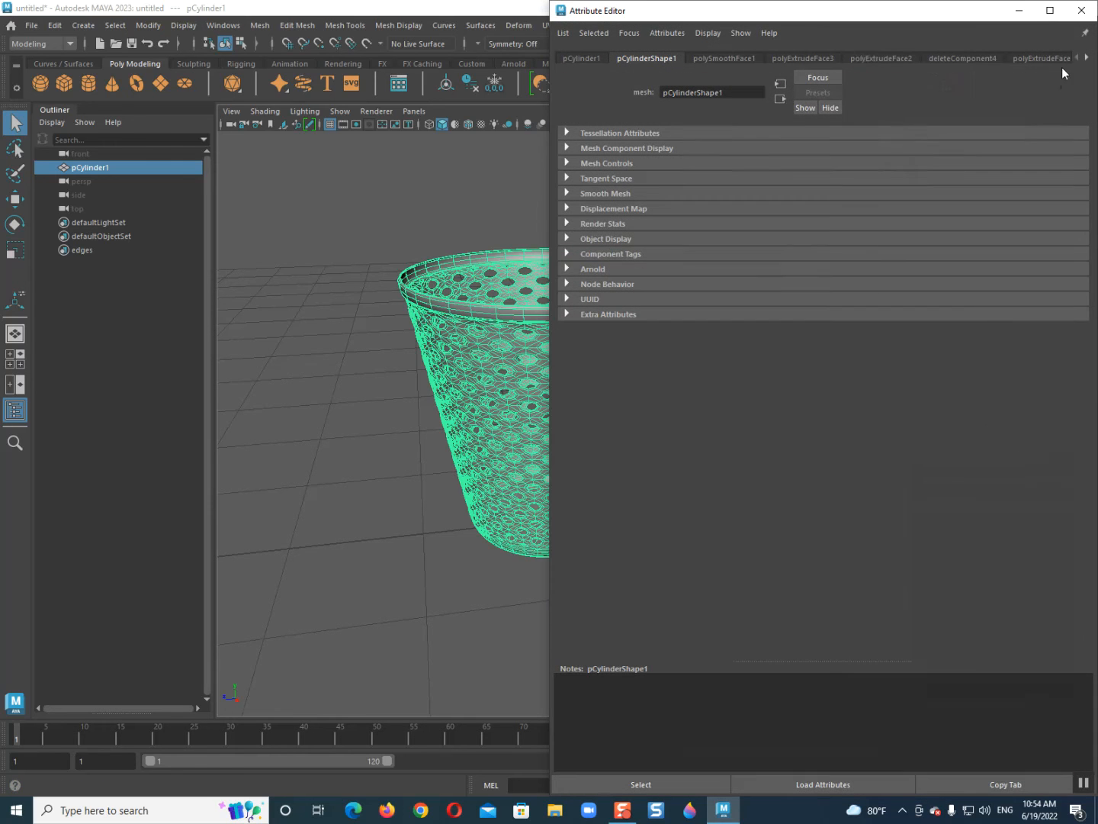
pyautogui.moveTo(602, 16); pyautogui.dragTo(1092, 257)
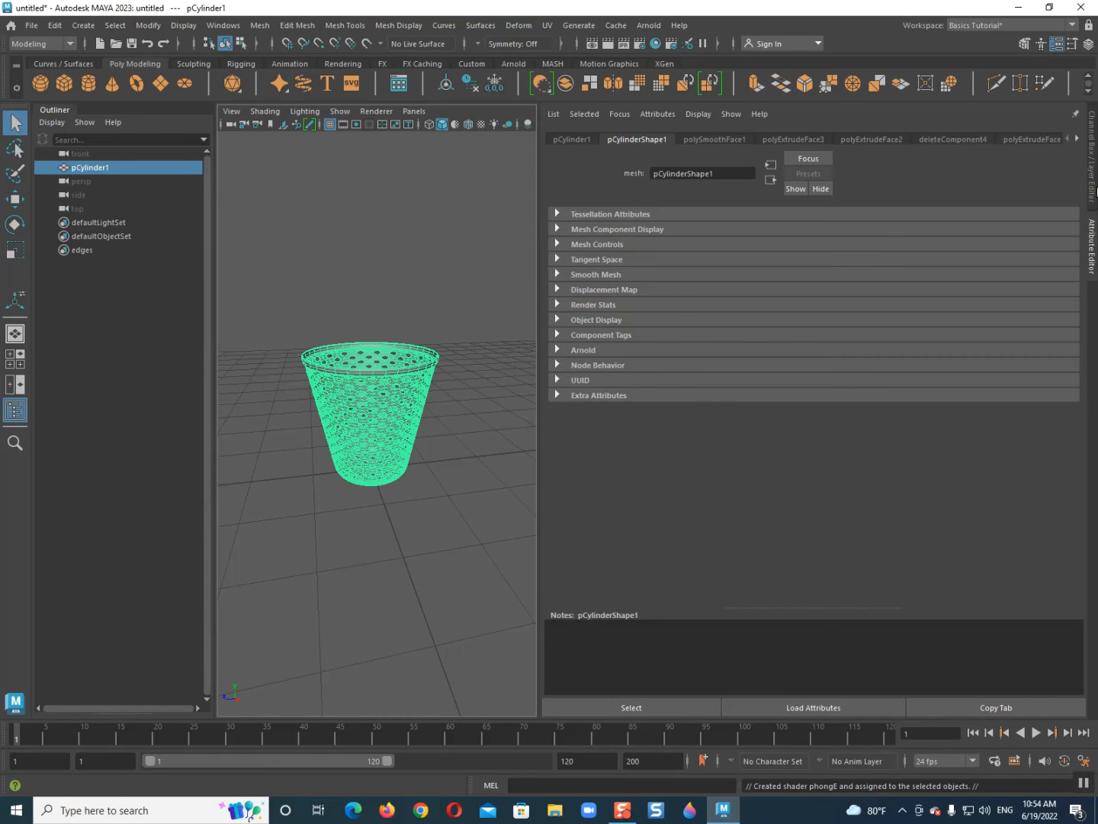
pyautogui.click(1084, 242)
pyautogui.click(1093, 237)
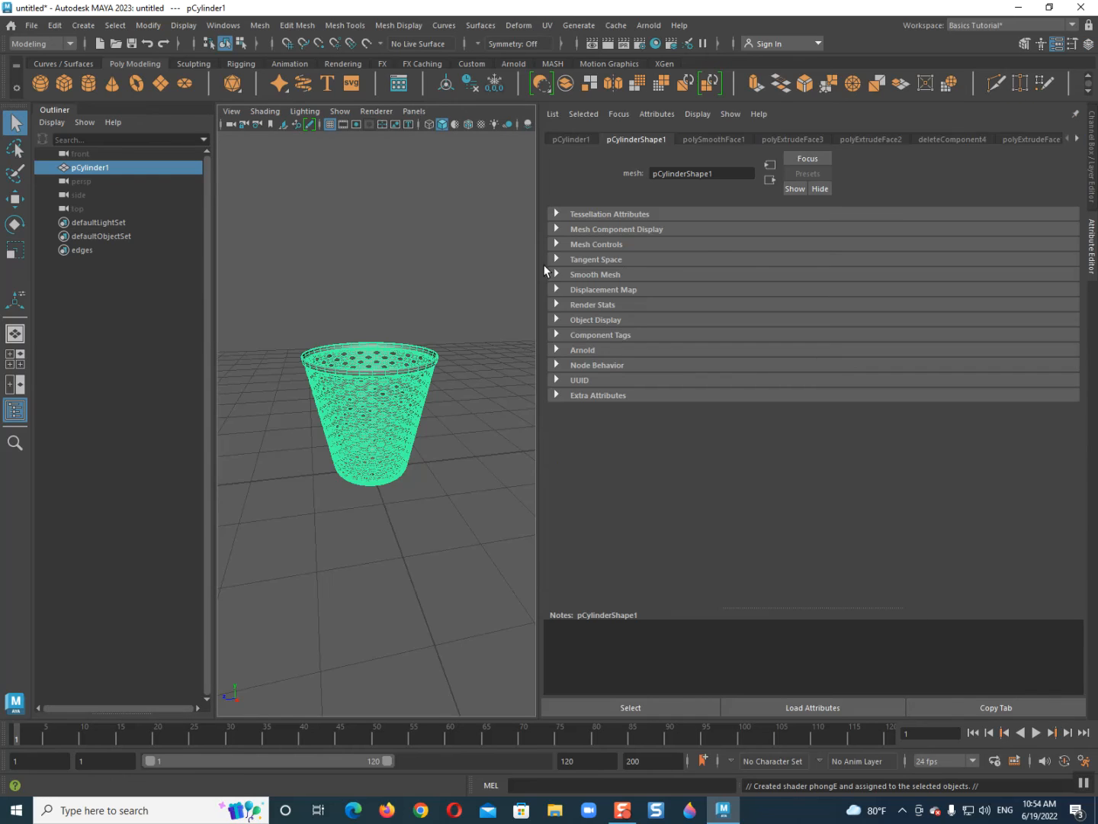
pyautogui.moveTo(537, 264); pyautogui.dragTo(1051, 243)
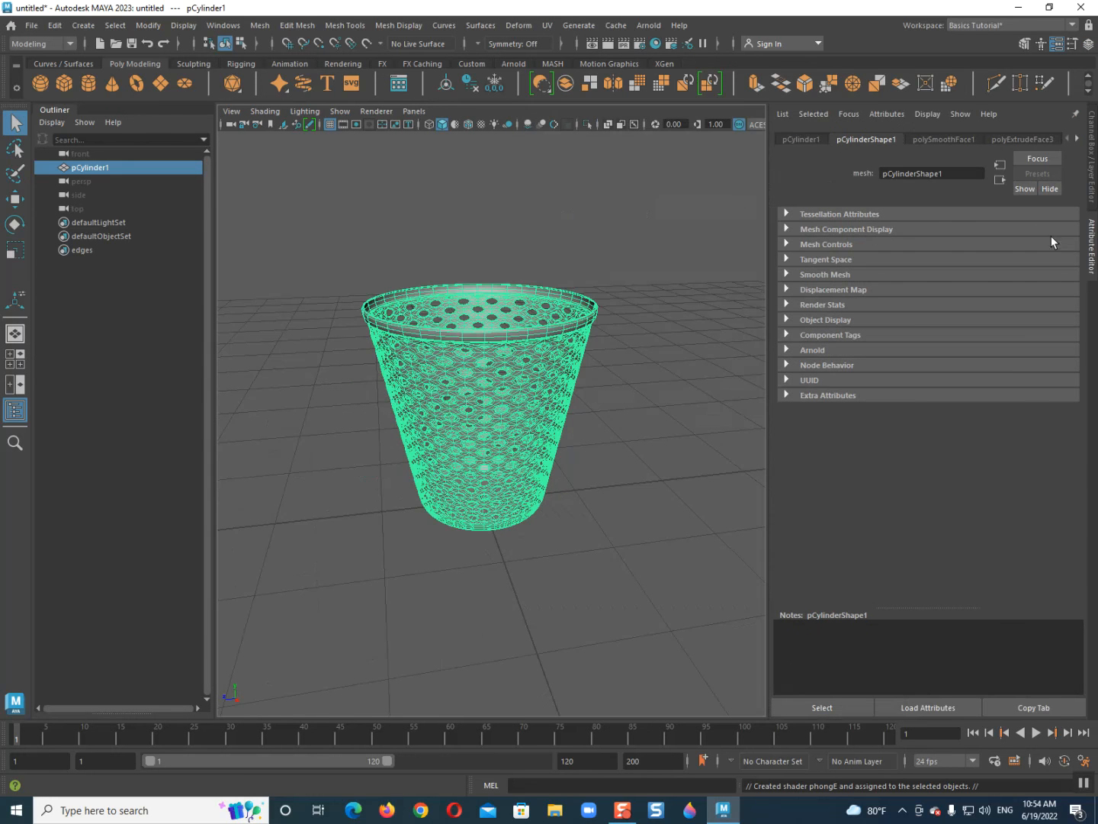
# - Bring up the attributes of the basket's phongE1 material and select the material node
pyautogui.click(1075, 140)
pyautogui.click(1040, 380)
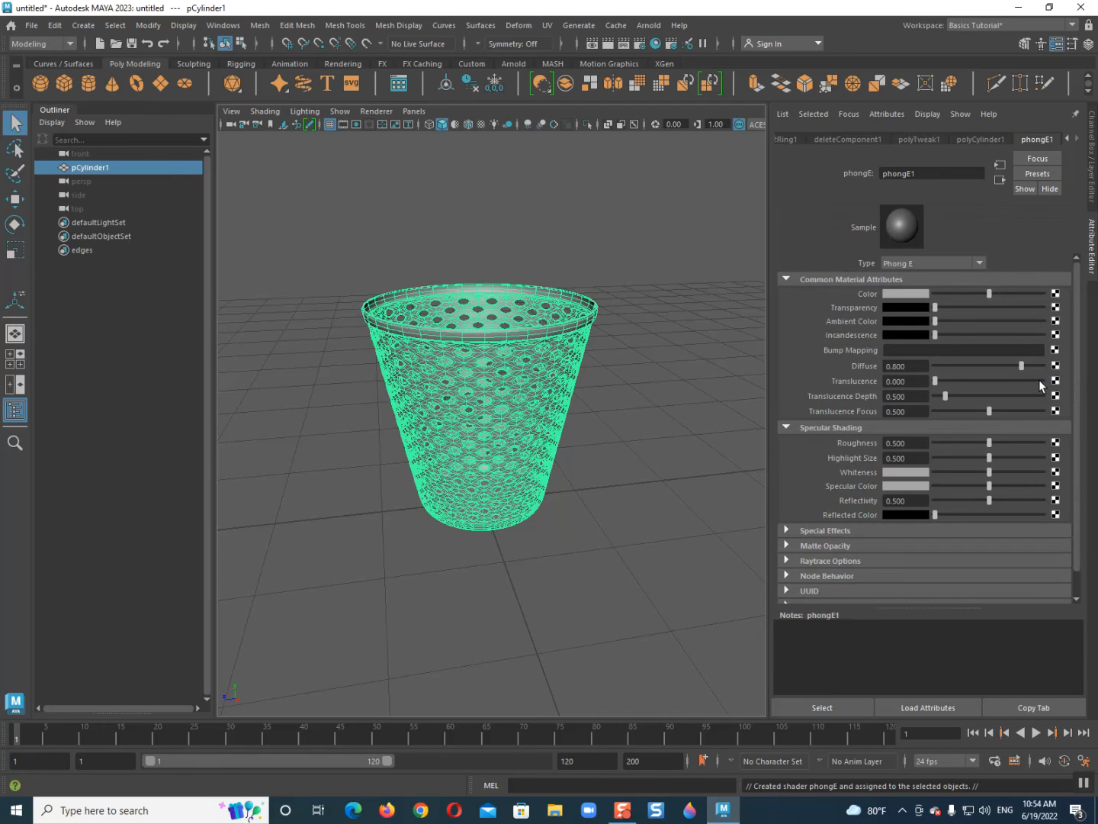
pyautogui.click(822, 705)
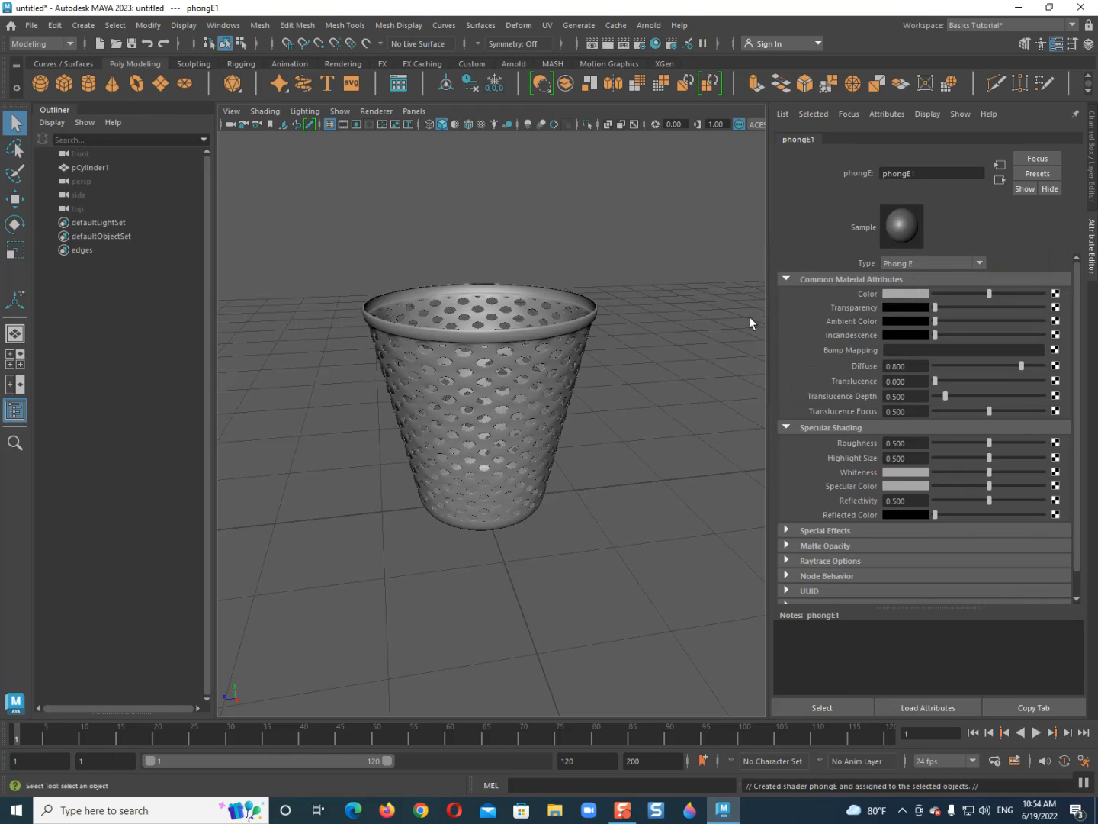
# - Change the phongE1 material's color to a dark teal based on the cyan swatch
pyautogui.click(909, 293)
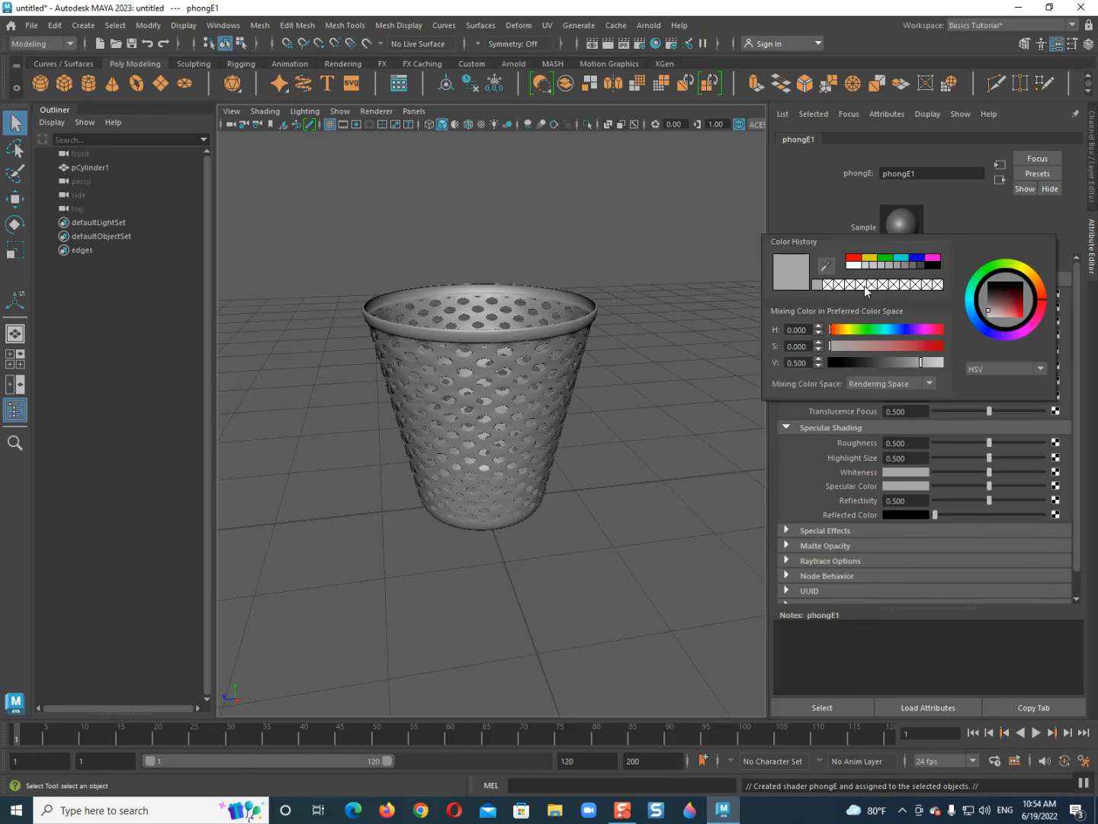
pyautogui.click(997, 299)
pyautogui.moveTo(996, 299)
pyautogui.mouseDown()
pyautogui.moveTo(1004, 306)
pyautogui.moveTo(1000, 265)
pyautogui.moveTo(1053, 283)
pyautogui.moveTo(1040, 320)
pyautogui.moveTo(1009, 310)
pyautogui.moveTo(1012, 299)
pyautogui.moveTo(1006, 314)
pyautogui.moveTo(995, 309)
pyautogui.mouseUp()
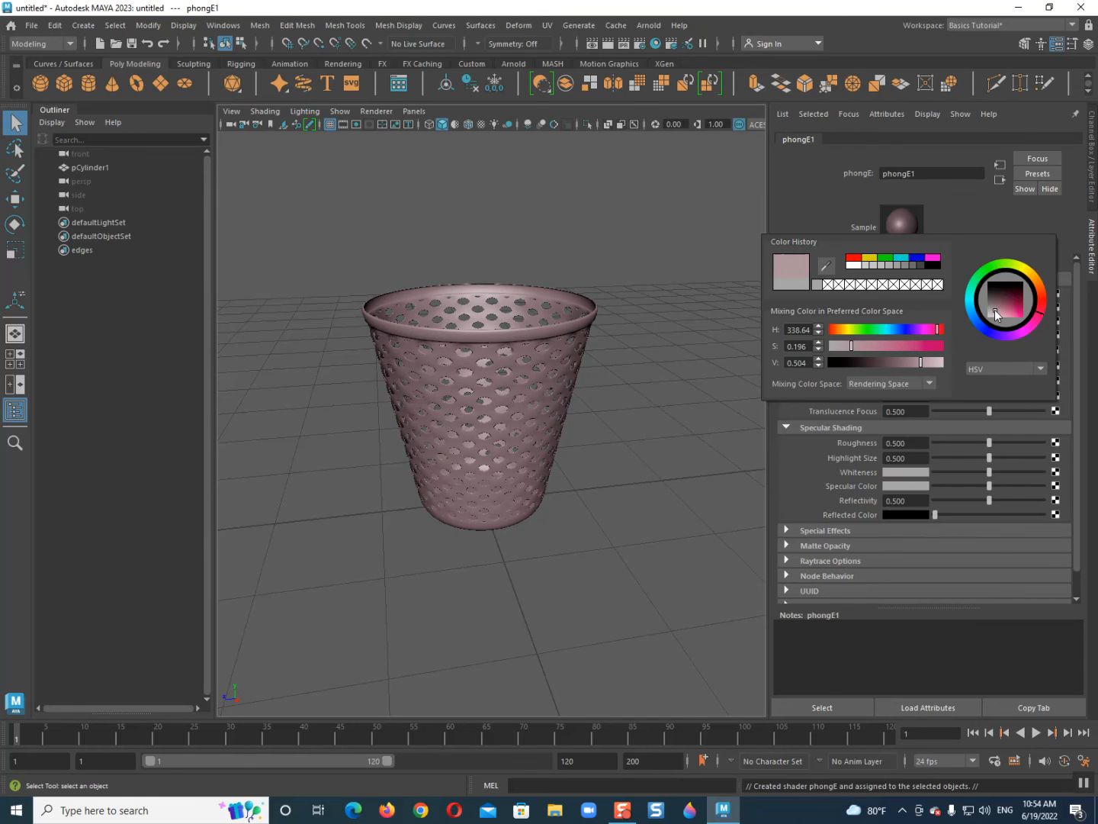
pyautogui.click(916, 258)
pyautogui.click(887, 259)
pyautogui.click(902, 257)
pyautogui.moveTo(1013, 298)
pyautogui.mouseDown()
pyautogui.moveTo(991, 307)
pyautogui.moveTo(1006, 310)
pyautogui.mouseUp()
pyautogui.click(717, 366)
# - Display the wireframe over the shaded basket and collapse the Attribute Editor to widen the viewport
pyautogui.keyDown('alt'); pyautogui.moveTo(669, 459); pyautogui.dragTo(586, 257); pyautogui.keyUp('alt')
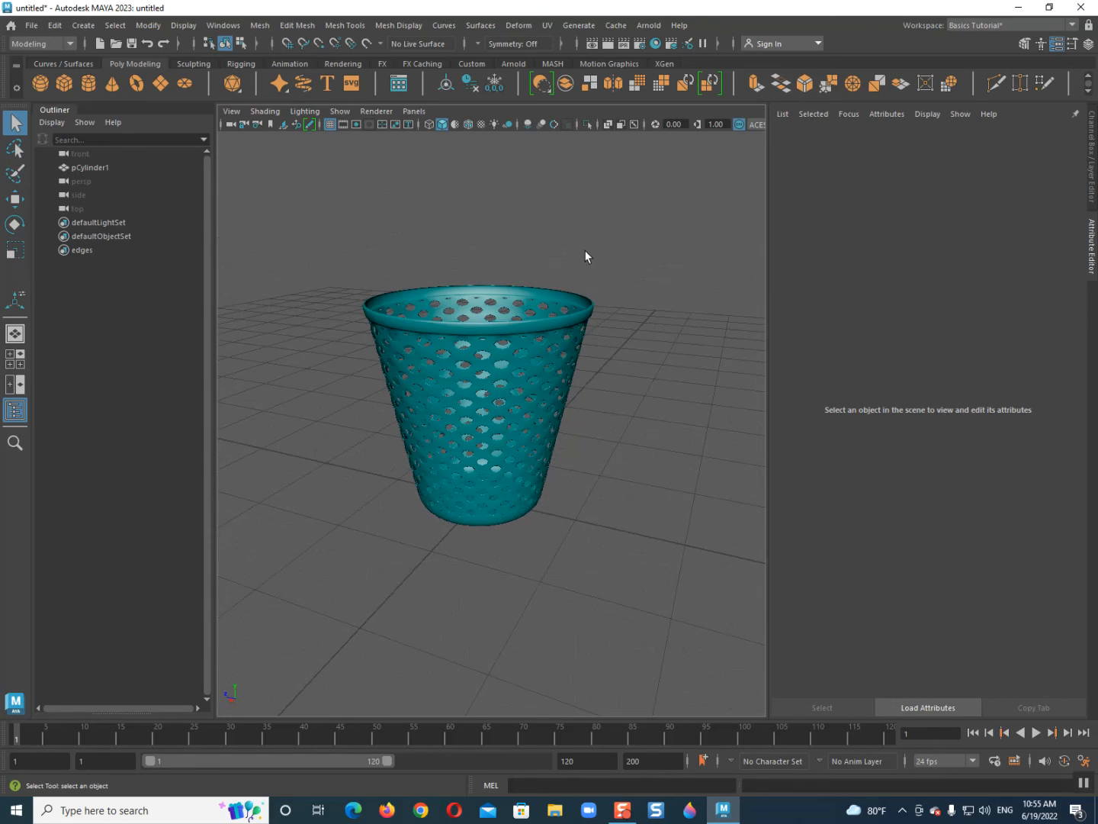
pyautogui.click(468, 124)
pyautogui.click(1091, 245)
pyautogui.moveTo(674, 457)
pyautogui.keyDown('alt'); pyautogui.mouseDown()
pyautogui.moveTo(541, 472)
pyautogui.moveTo(402, 454)
pyautogui.mouseUp(); pyautogui.keyUp('alt')
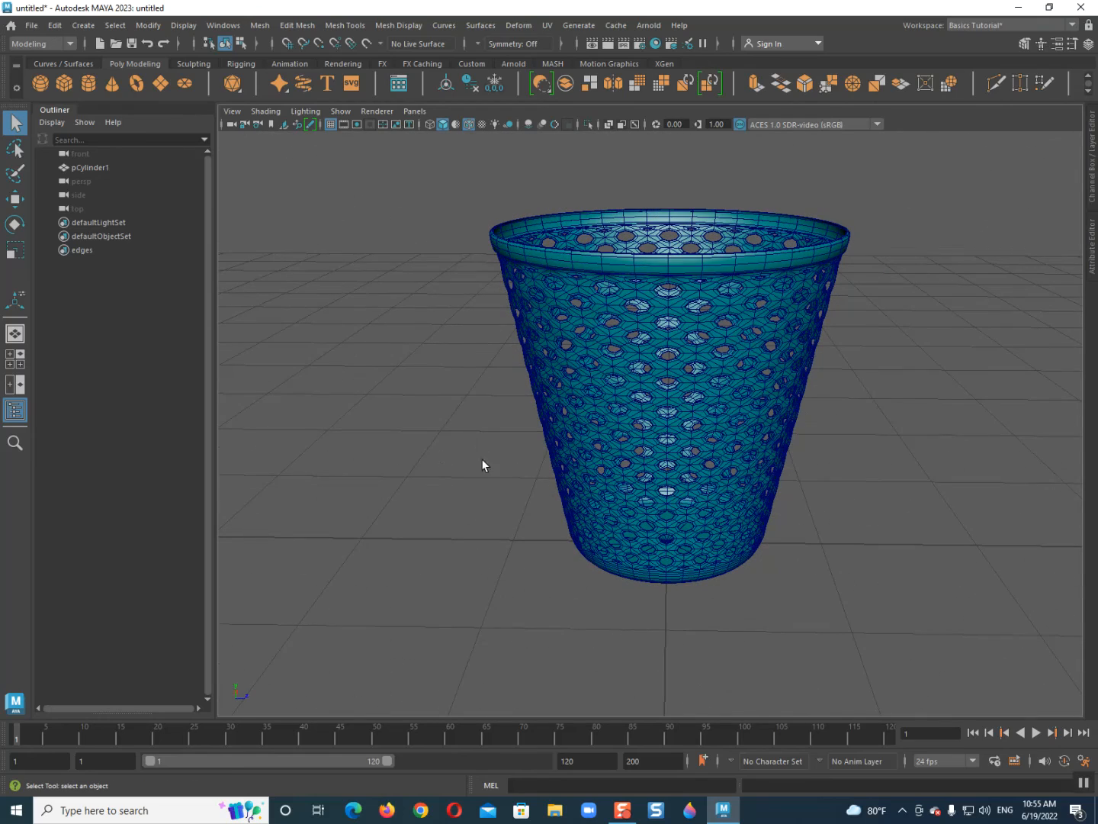
# - Turn off the wireframe overlay, hide the Outliner and inspect the teal basket in the enlarged viewport
pyautogui.click(470, 124)
pyautogui.moveTo(423, 340)
pyautogui.keyDown('alt'); pyautogui.mouseDown()
pyautogui.moveTo(461, 341)
pyautogui.moveTo(551, 390)
pyautogui.moveTo(526, 397)
pyautogui.mouseUp(); pyautogui.keyUp('alt')
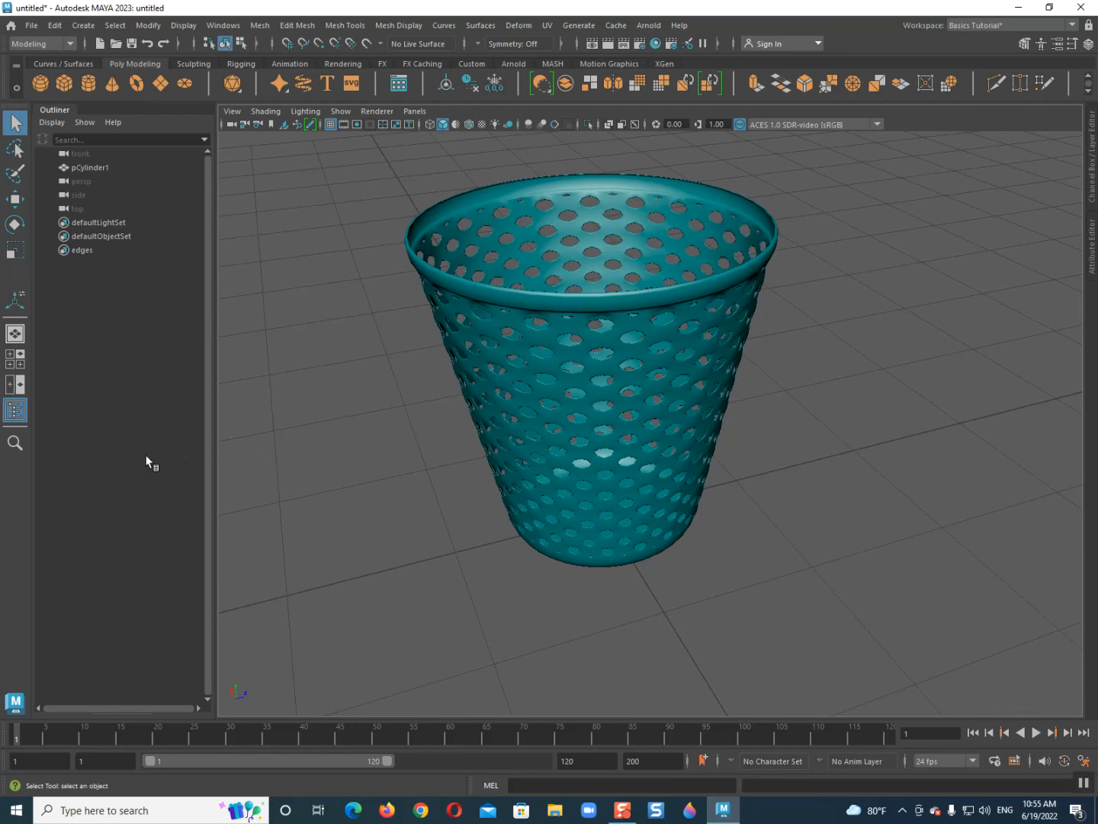
pyautogui.click(14, 410)
pyautogui.keyDown('alt'); pyautogui.moveTo(393, 393); pyautogui.dragTo(451, 476); pyautogui.keyUp('alt')
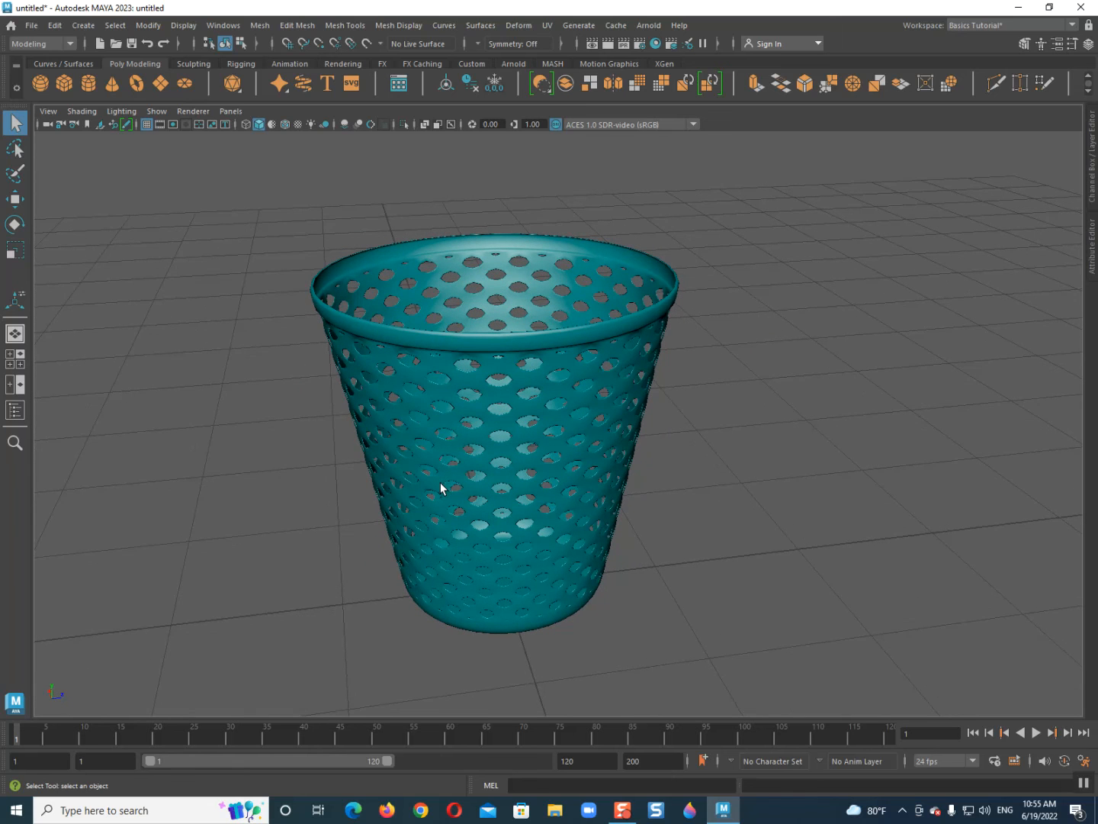